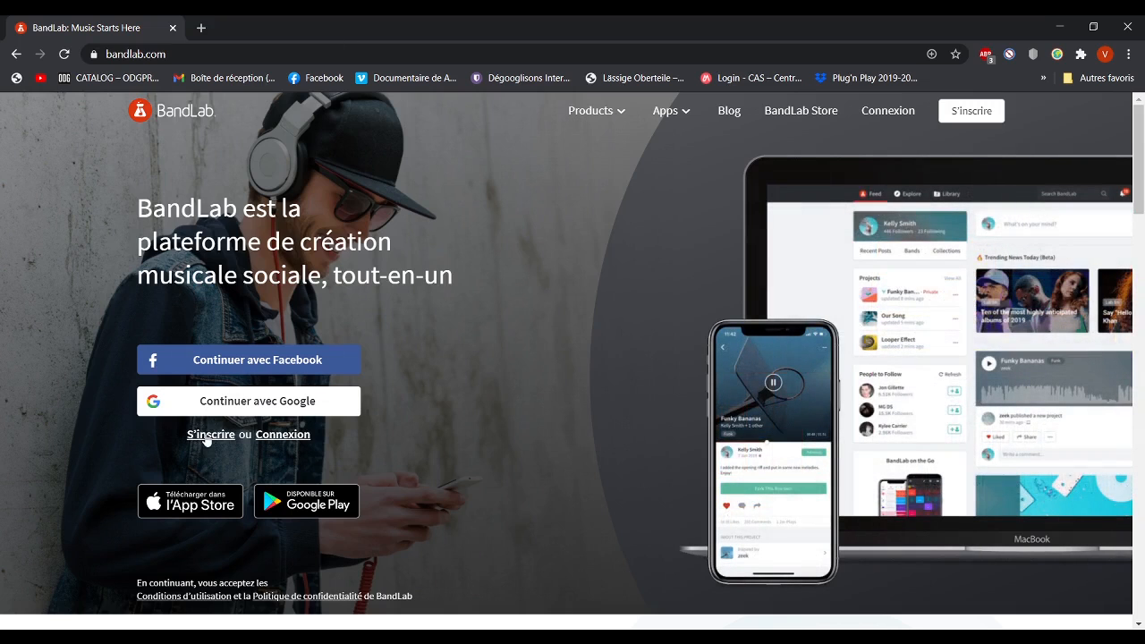
- Sign up with a Google account and open the loop browser for the new project
{"action": "left_click", "coordinate": [207, 436]}
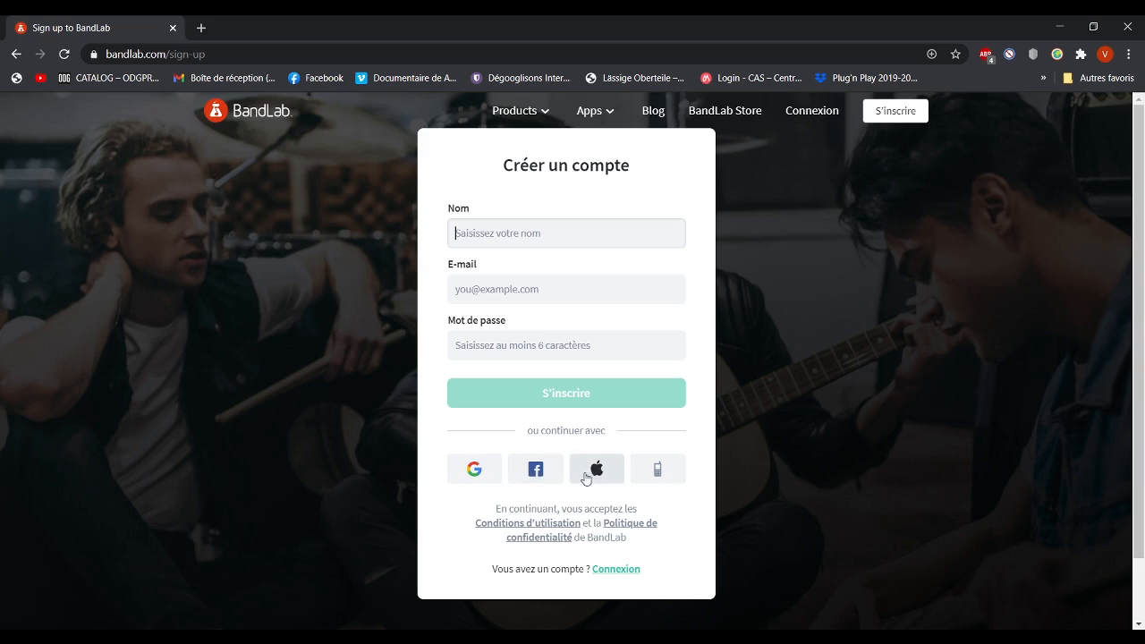
{"action": "left_click", "coordinate": [480, 479]}
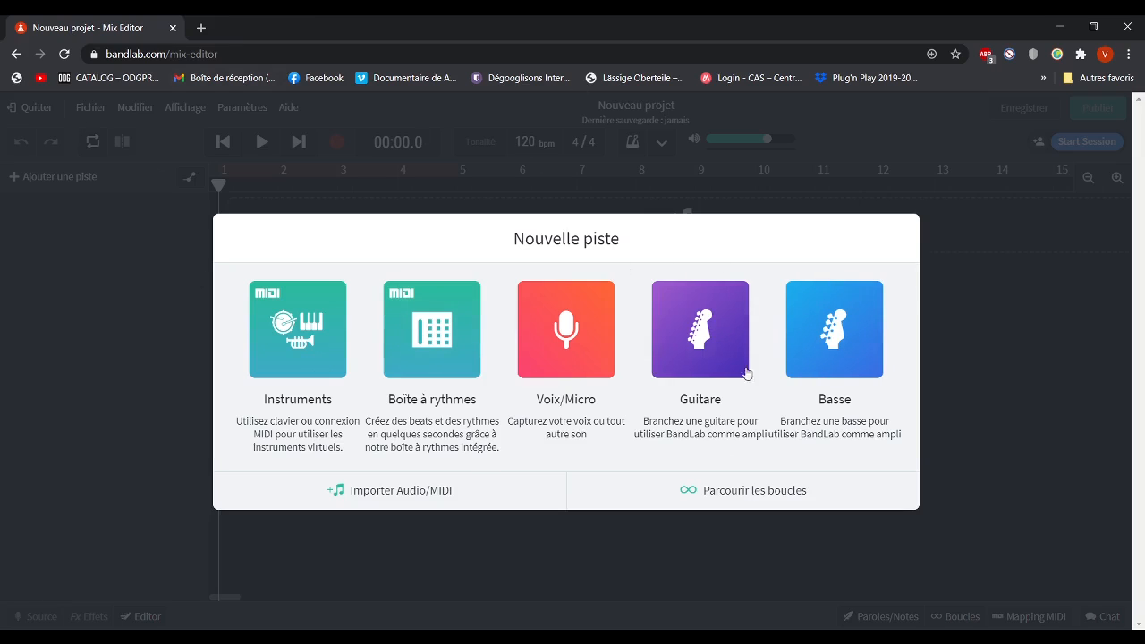
{"action": "left_click", "coordinate": [731, 497]}
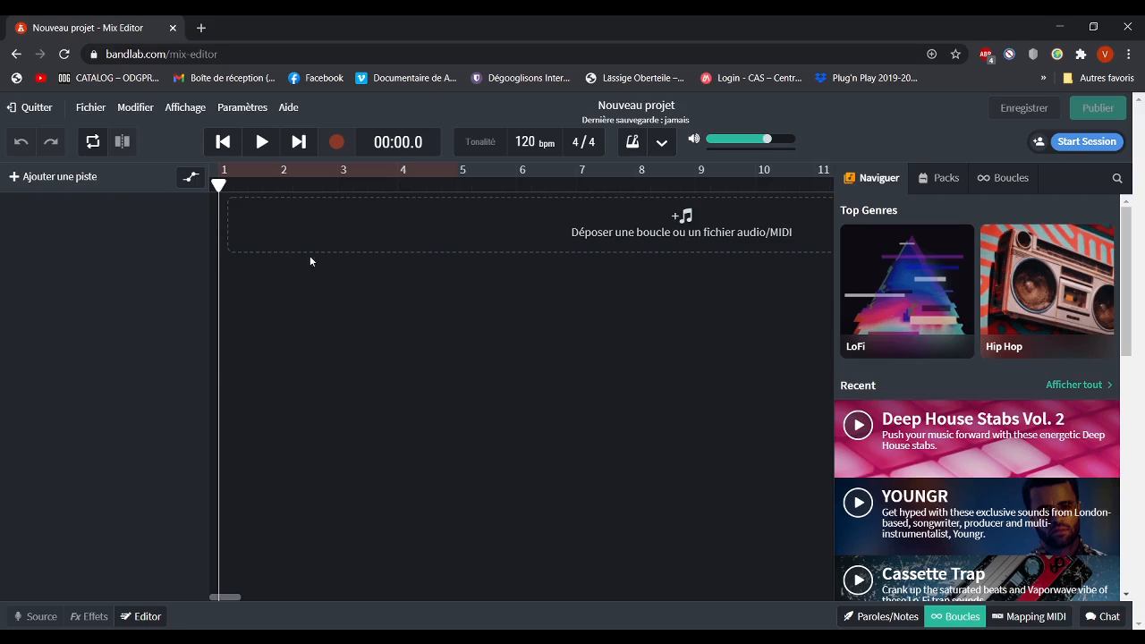
- Leave the new project and open the Démo Lo-Fi project from the library
{"action": "left_click", "coordinate": [28, 109]}
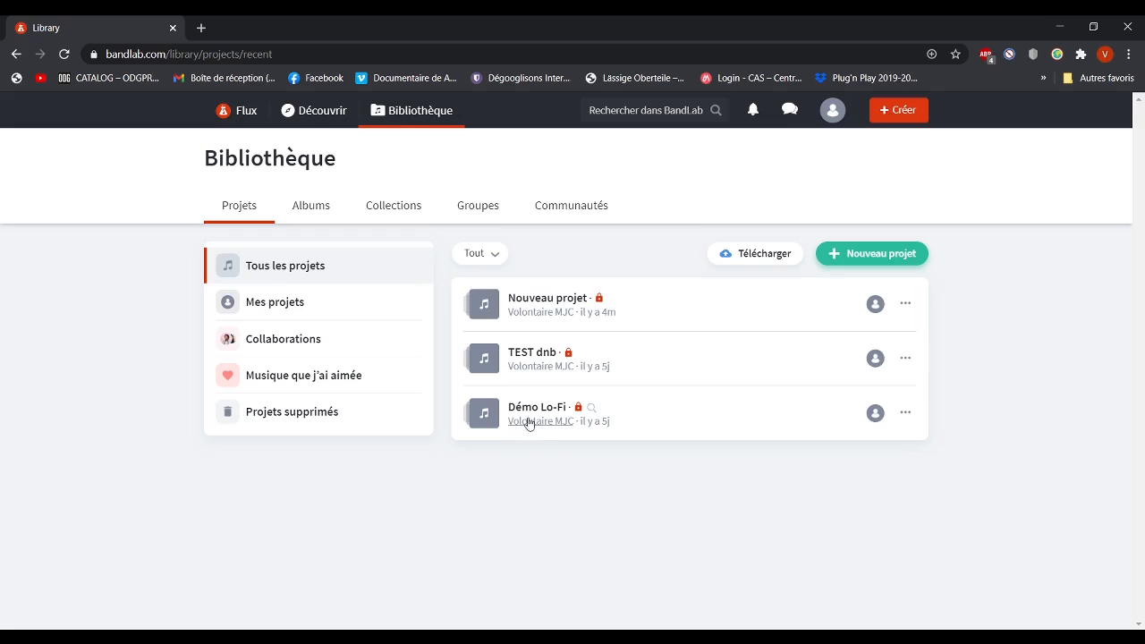
{"action": "left_click", "coordinate": [537, 407]}
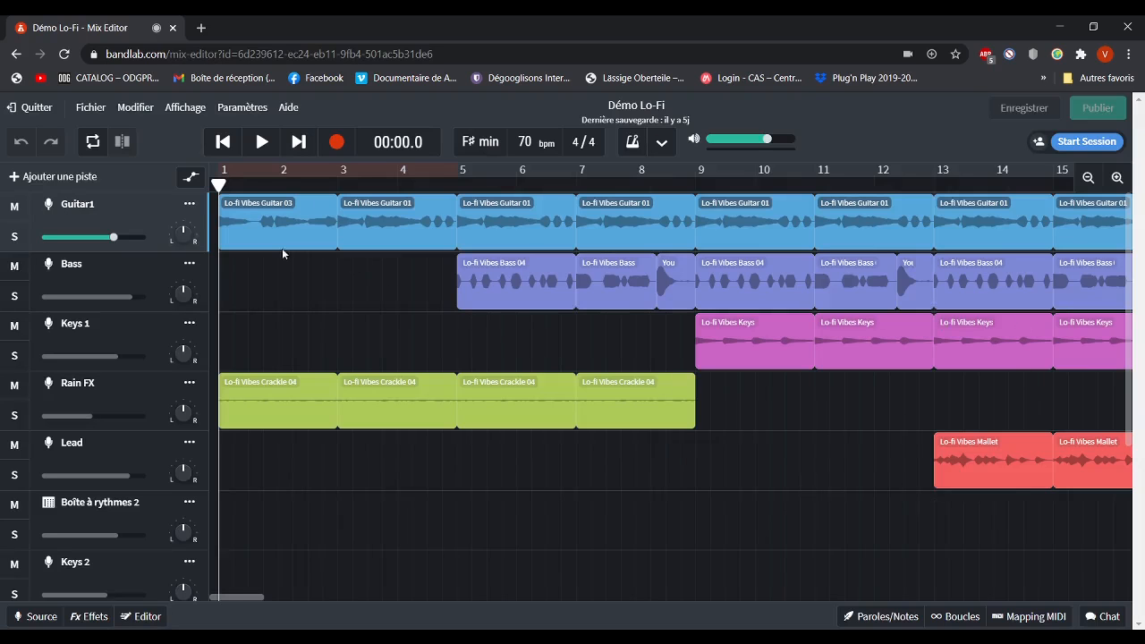
{"action": "mouse_move", "coordinate": [242, 597]}
{"action": "left_mouse_down"}
{"action": "mouse_move", "coordinate": [404, 578]}
{"action": "mouse_move", "coordinate": [358, 589]}
{"action": "mouse_move", "coordinate": [238, 579]}
{"action": "left_mouse_up"}
- Show the Guitar1 track's options and open its name for editing
{"action": "mouse_move", "coordinate": [113, 359]}
{"action": "mouse_move", "coordinate": [178, 234]}
{"action": "left_click", "coordinate": [189, 206]}
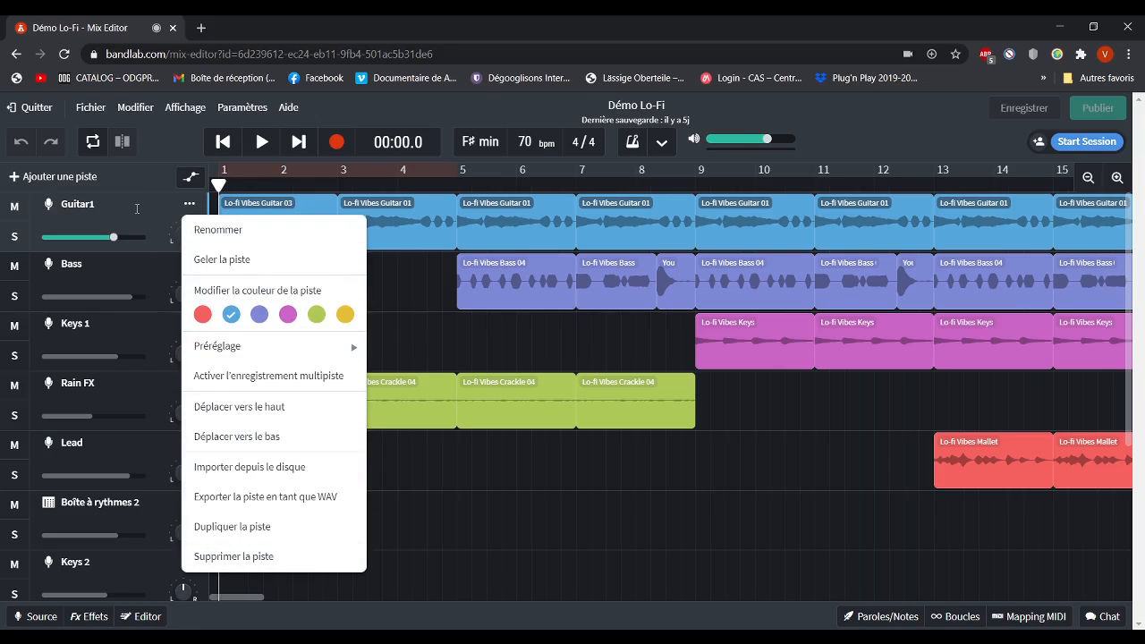
{"action": "left_click", "coordinate": [137, 208]}
{"action": "double_click", "coordinate": [83, 203]}
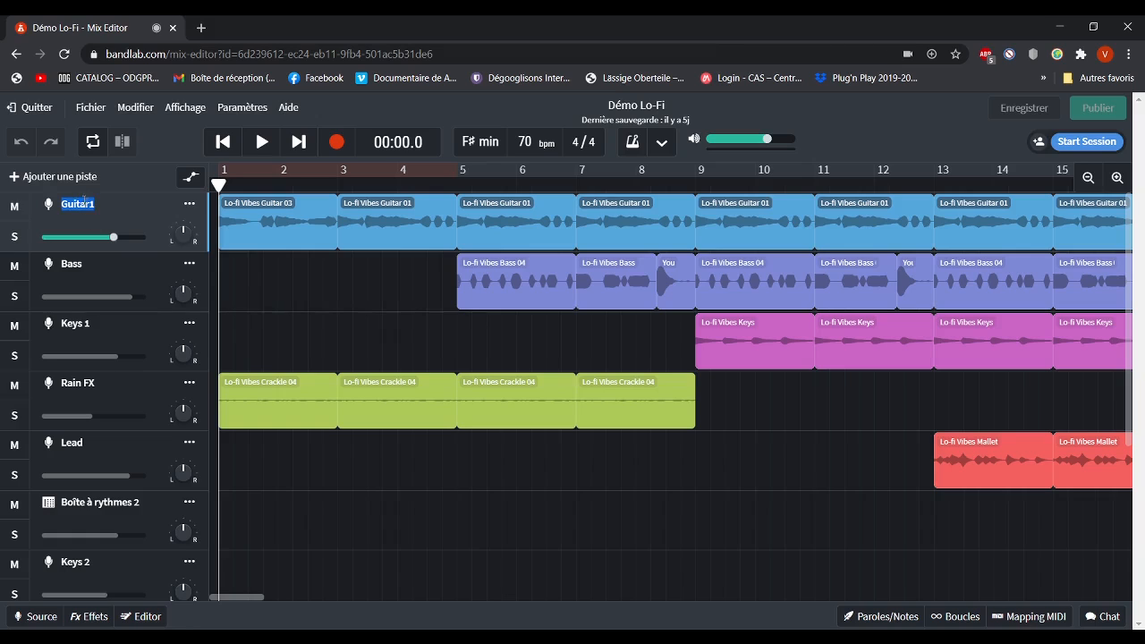
{"action": "left_click", "coordinate": [108, 204]}
- Play the Démo Lo-Fi project briefly and return the playhead to the beginning
{"action": "left_click", "coordinate": [258, 145]}
{"action": "left_click", "coordinate": [258, 144]}
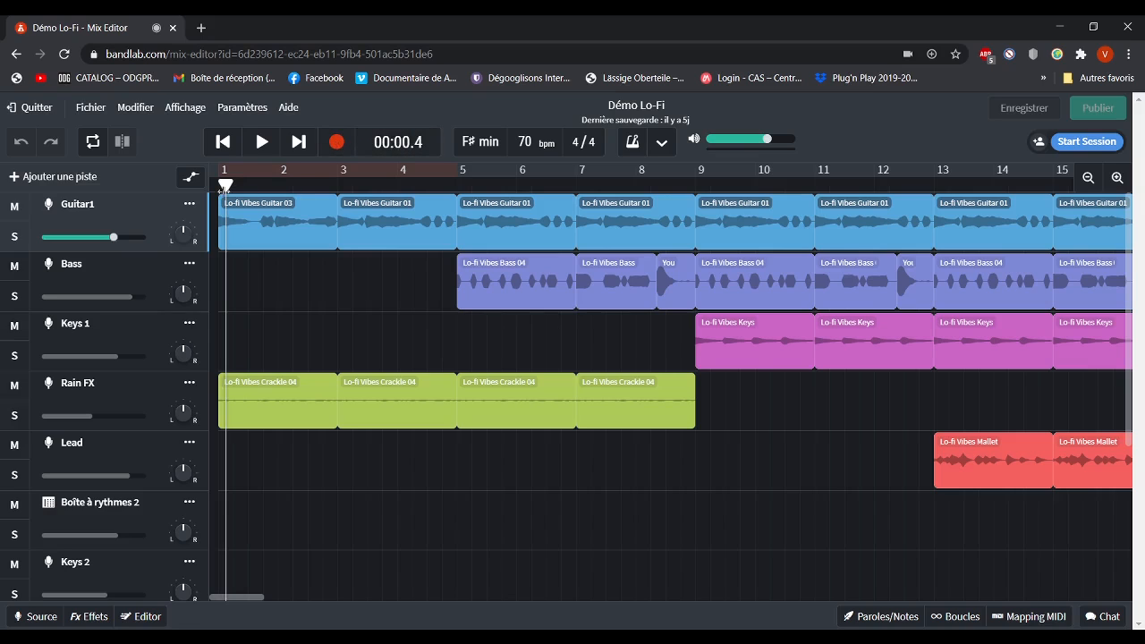
{"action": "mouse_move", "coordinate": [227, 184]}
{"action": "left_mouse_down"}
{"action": "mouse_move", "coordinate": [506, 184]}
{"action": "mouse_move", "coordinate": [215, 194]}
{"action": "left_mouse_up"}
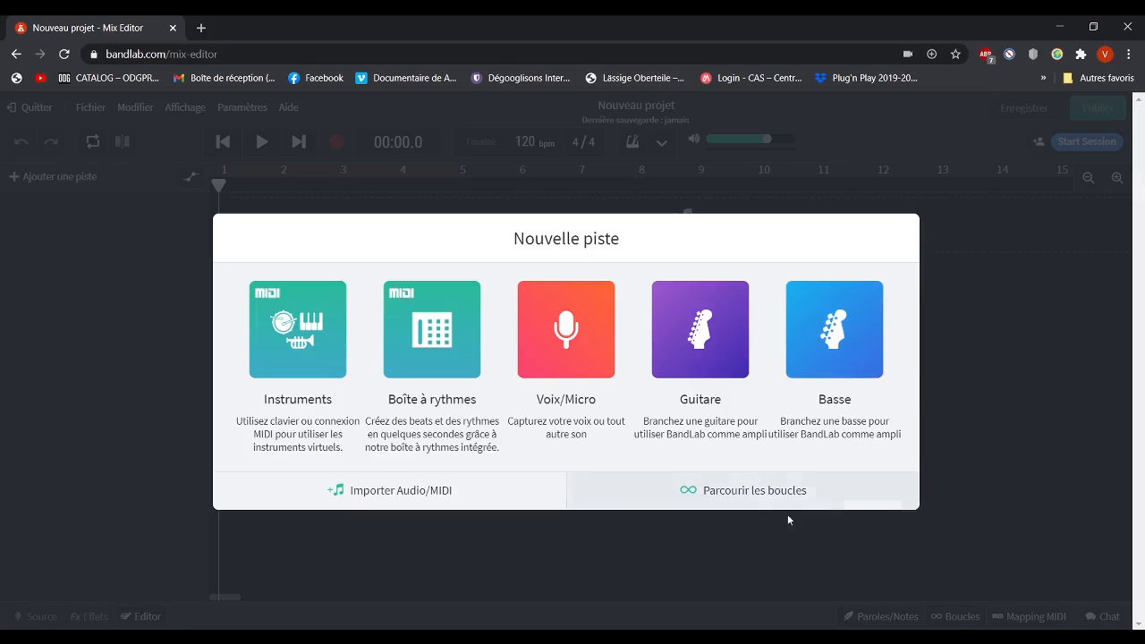
- Start a new project by browsing loops, and view the lists of packs and individual loops
{"action": "left_click", "coordinate": [739, 499]}
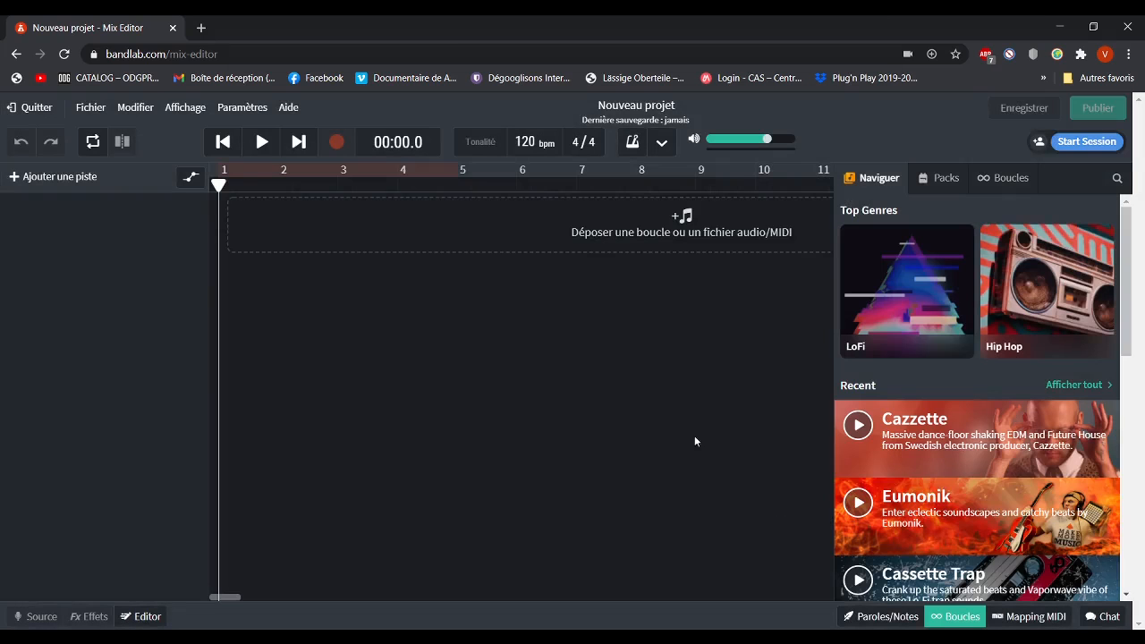
{"action": "left_click", "coordinate": [937, 183]}
{"action": "left_click", "coordinate": [997, 178]}
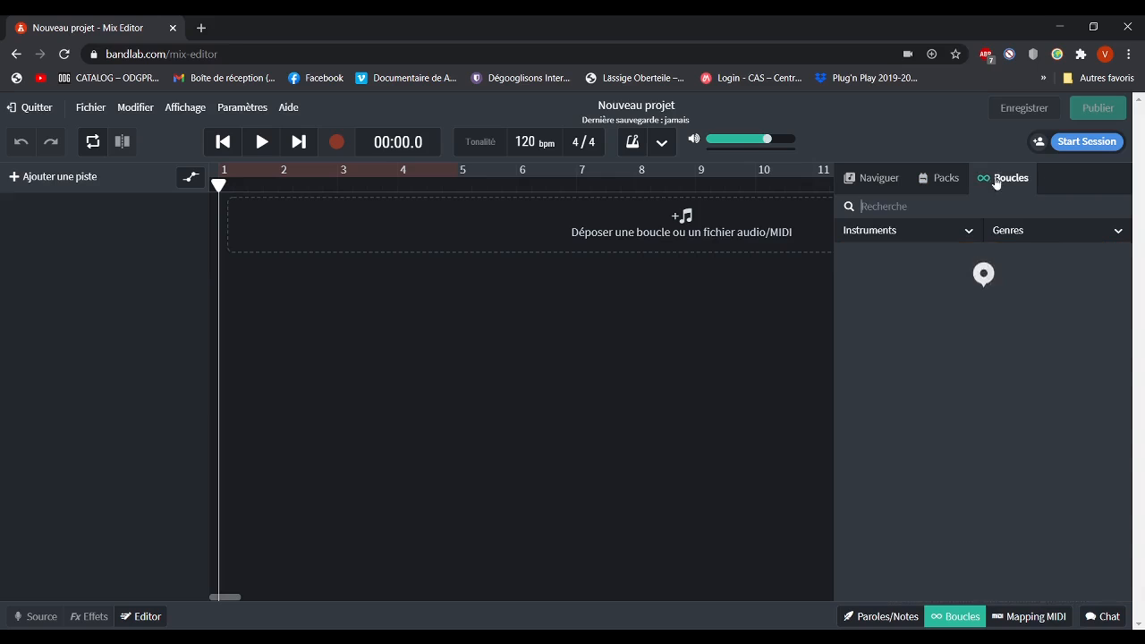
- Browse the available loop packs and look through the loops in the Electric Mood pack
{"action": "left_click", "coordinate": [949, 178]}
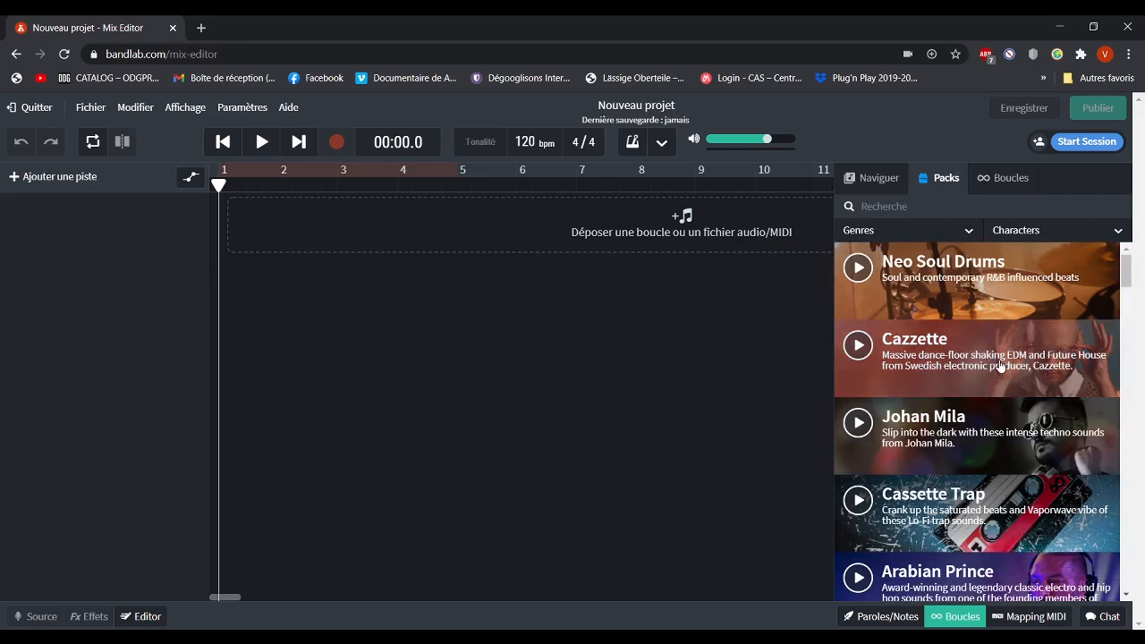
{"action": "scroll", "coordinate": [999, 370], "scroll_direction": "down", "scroll_amount": 3}
{"action": "scroll", "coordinate": [999, 370], "scroll_direction": "down", "scroll_amount": 3}
{"action": "scroll", "coordinate": [975, 465], "scroll_direction": "down", "scroll_amount": 4}
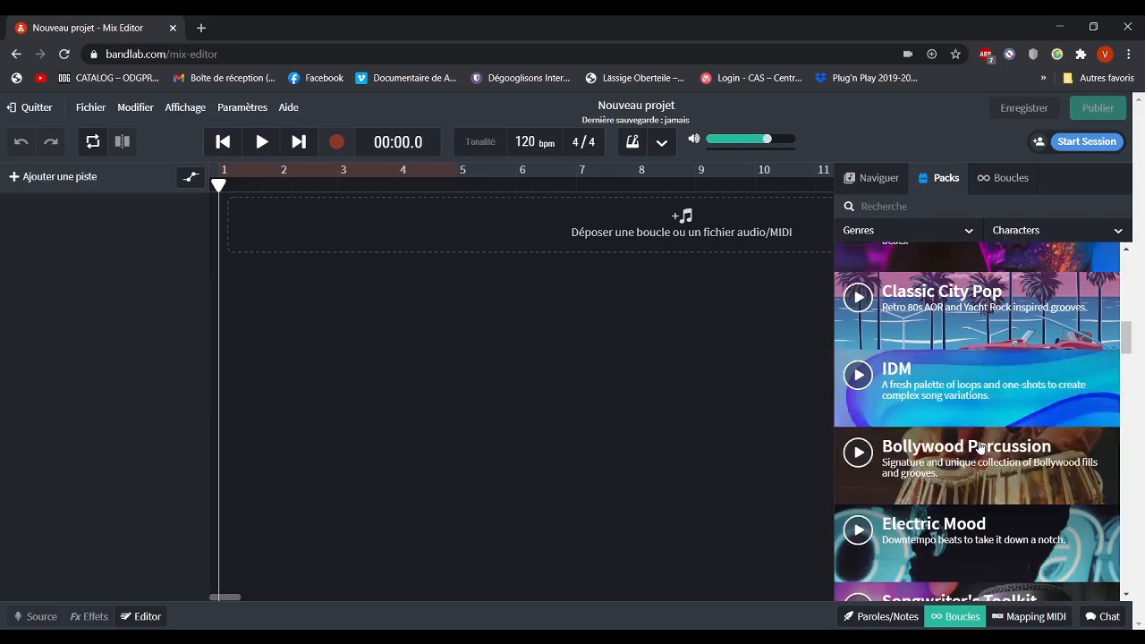
{"action": "scroll", "coordinate": [912, 506], "scroll_direction": "down", "scroll_amount": 2}
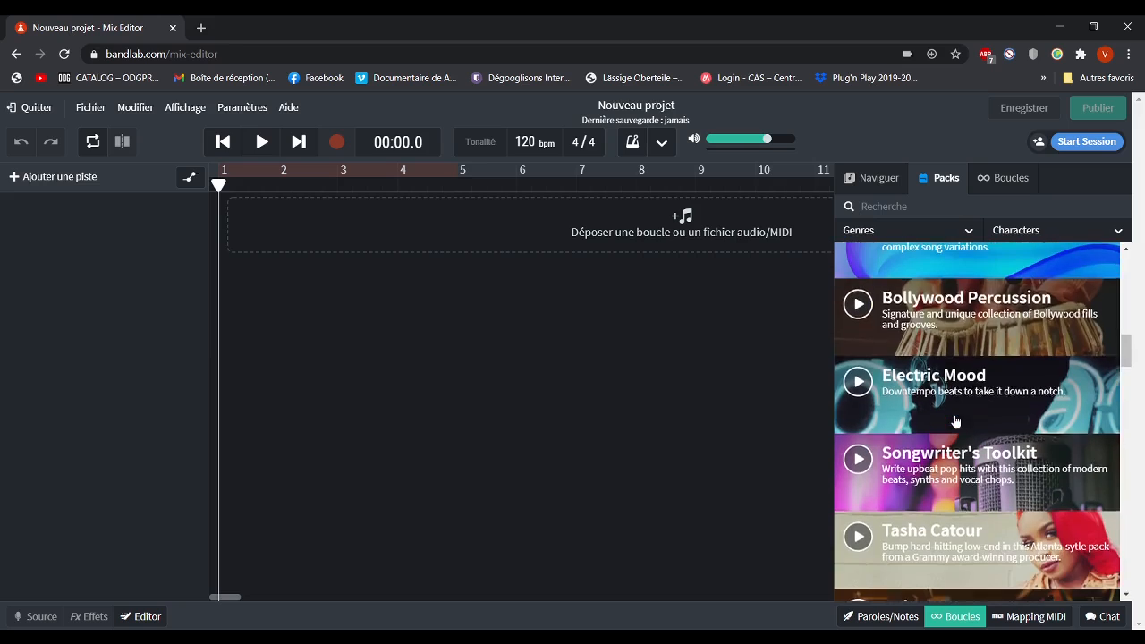
{"action": "left_click", "coordinate": [903, 387]}
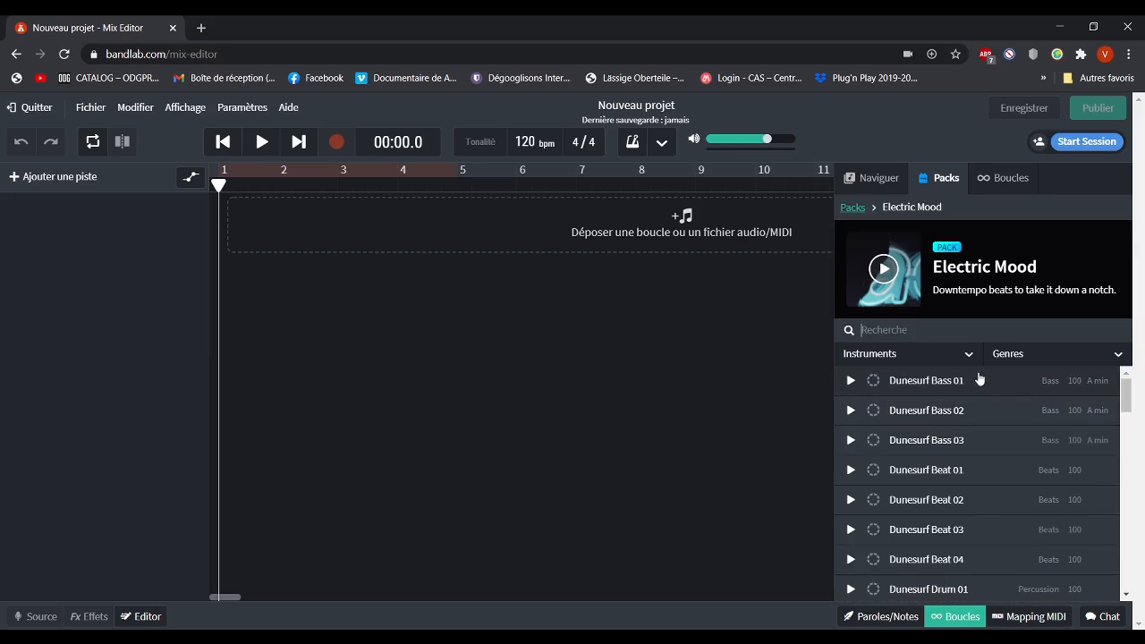
{"action": "scroll", "coordinate": [971, 390], "scroll_direction": "down", "scroll_amount": 2}
{"action": "scroll", "coordinate": [971, 391], "scroll_direction": "down", "scroll_amount": 10}
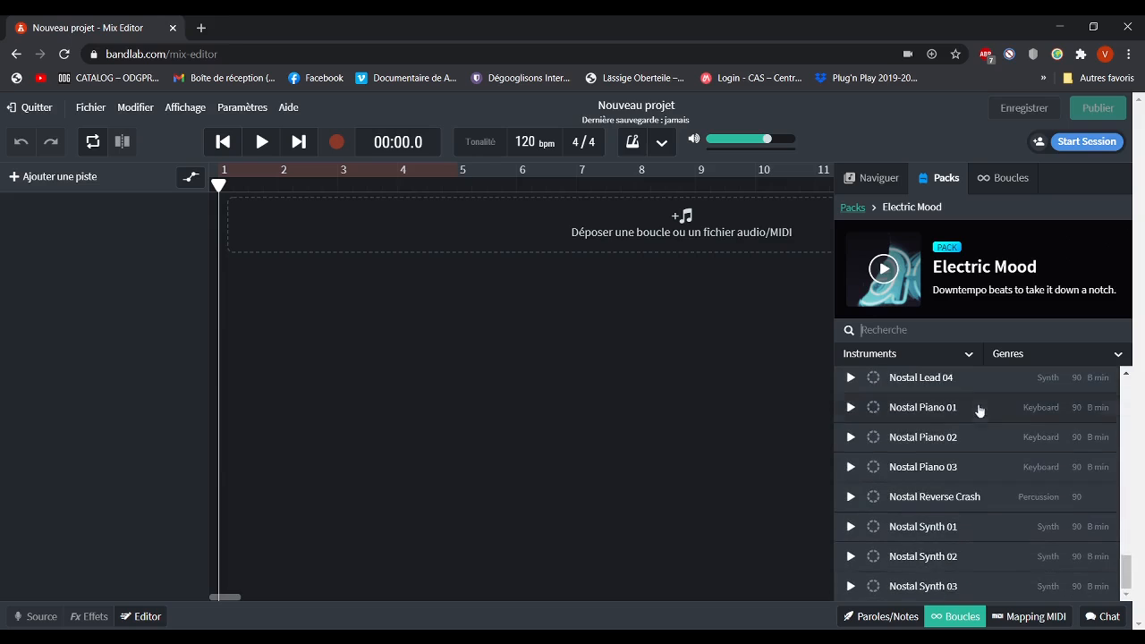
{"action": "scroll", "coordinate": [954, 507], "scroll_direction": "up", "scroll_amount": 3}
{"action": "scroll", "coordinate": [949, 502], "scroll_direction": "down", "scroll_amount": 3}
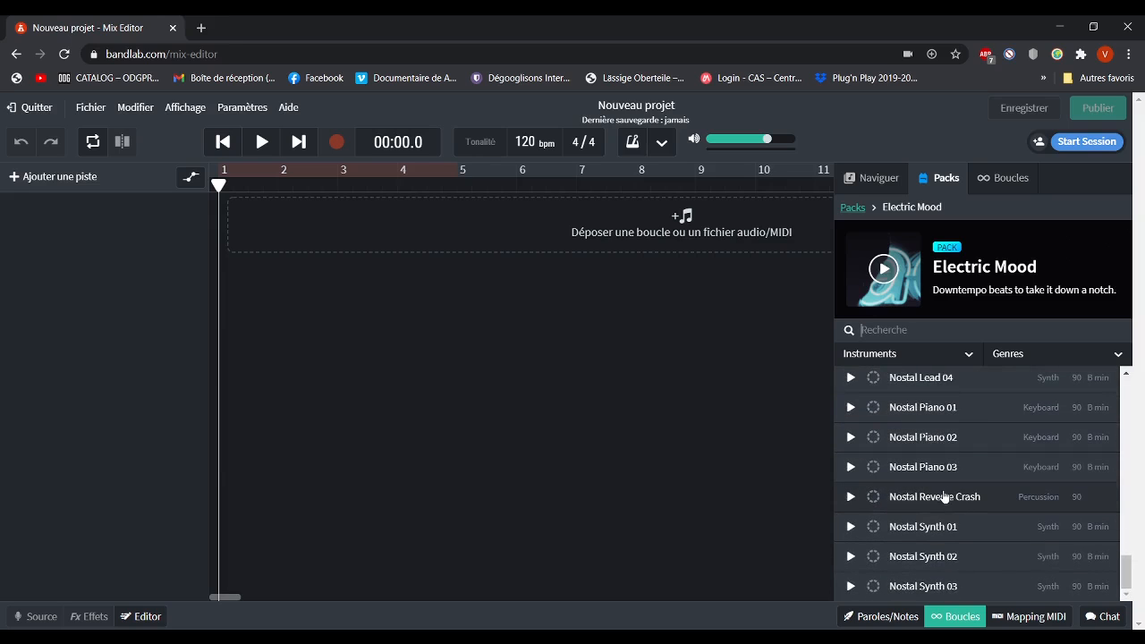
{"action": "scroll", "coordinate": [943, 497], "scroll_direction": "up", "scroll_amount": 8}
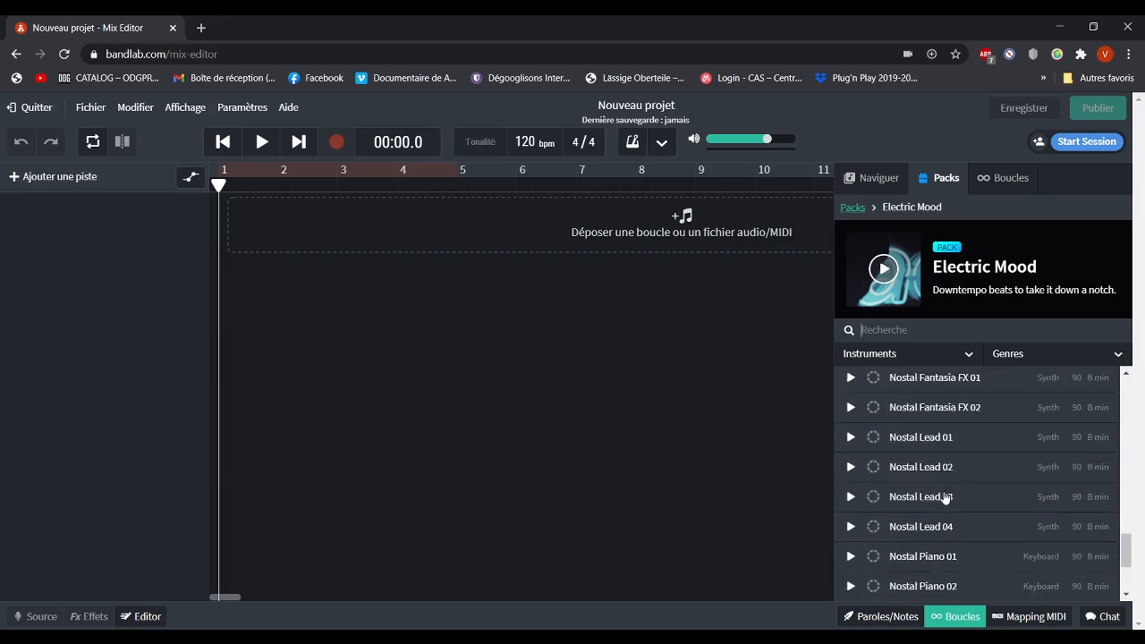
{"action": "scroll", "coordinate": [941, 502], "scroll_direction": "up", "scroll_amount": 10}
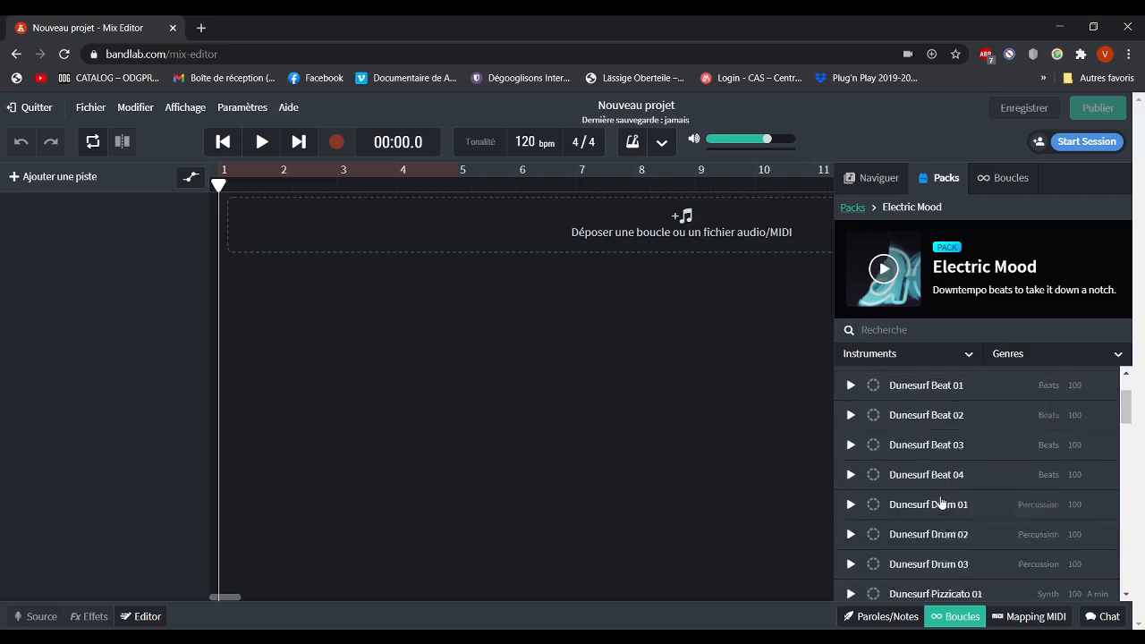
- Search all individual loops for "dub" and filter the results to the Bass instrument
{"action": "left_click", "coordinate": [1010, 180]}
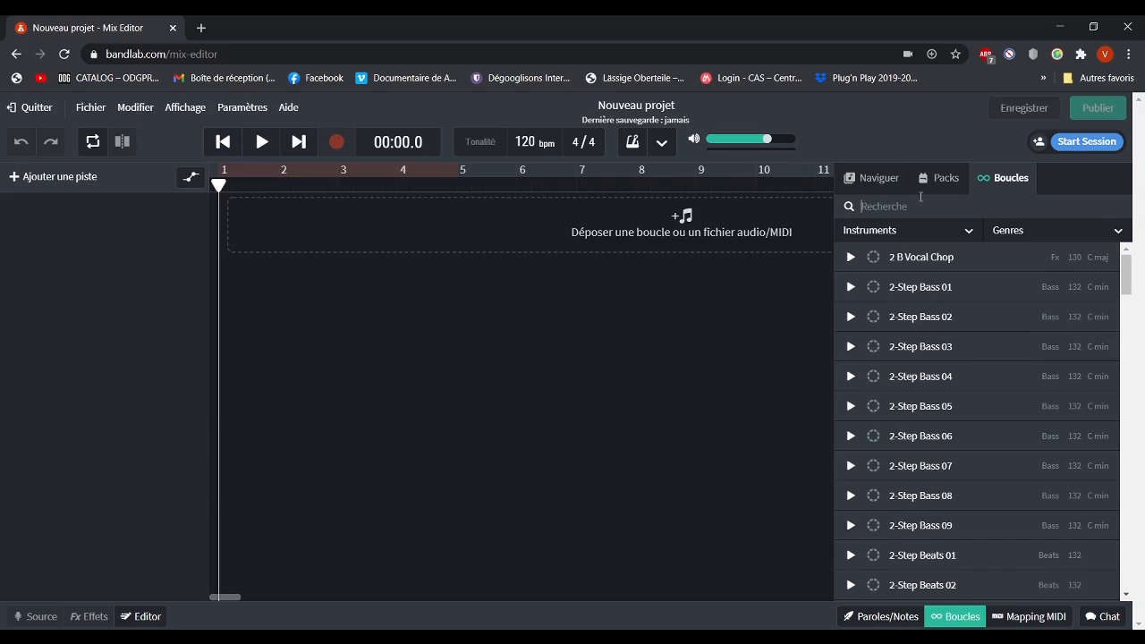
{"action": "type", "text": "dub"}
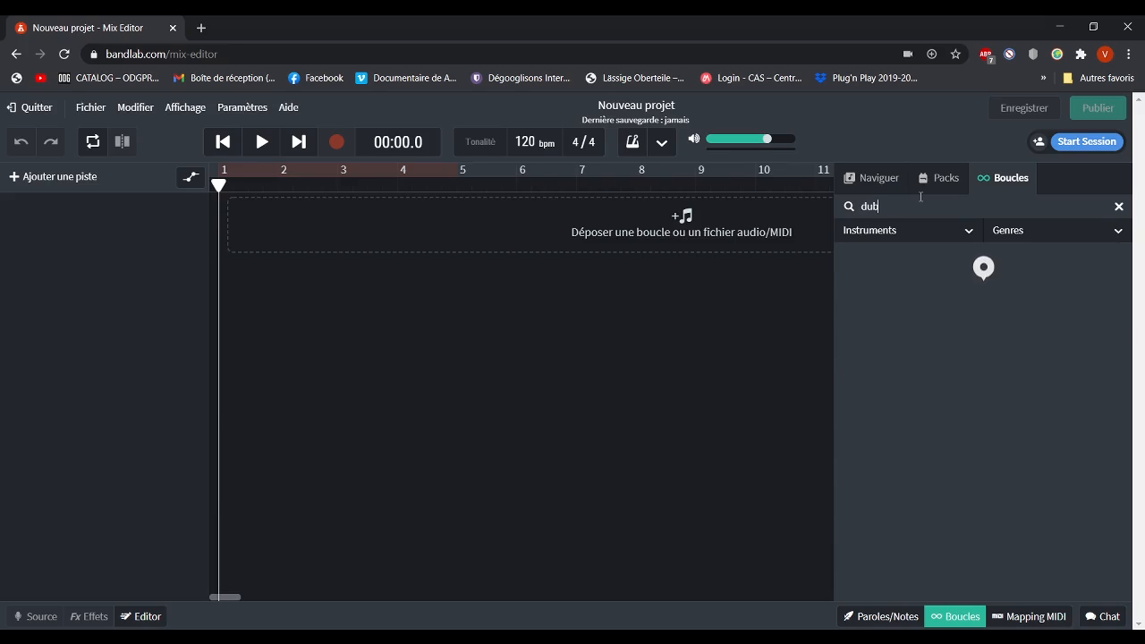
{"action": "left_click", "coordinate": [970, 231]}
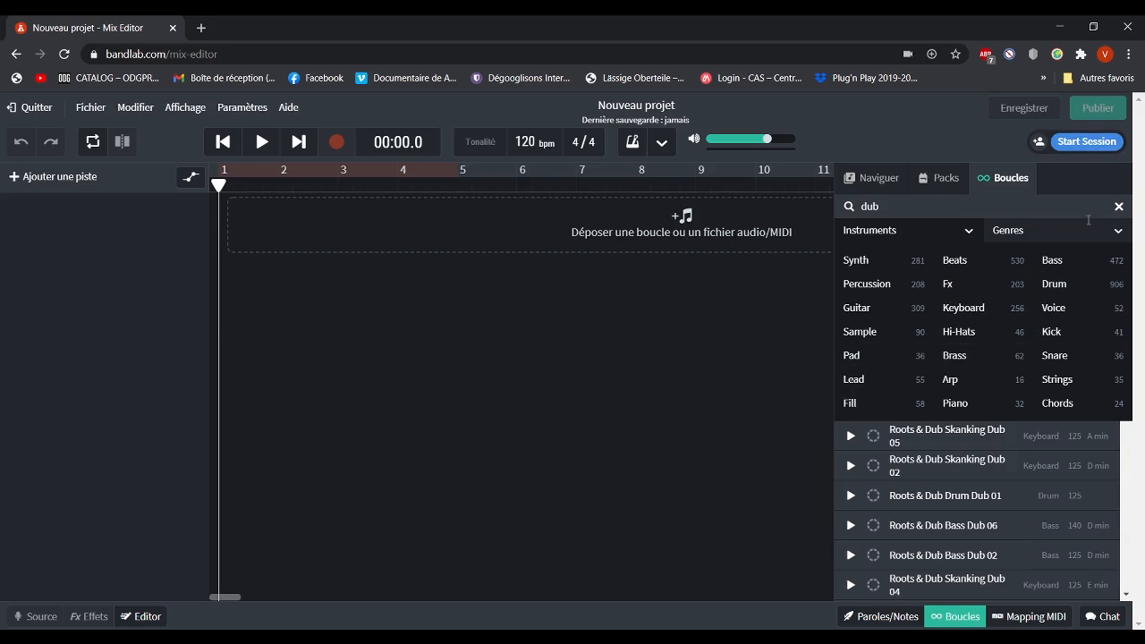
{"action": "left_click", "coordinate": [1040, 332]}
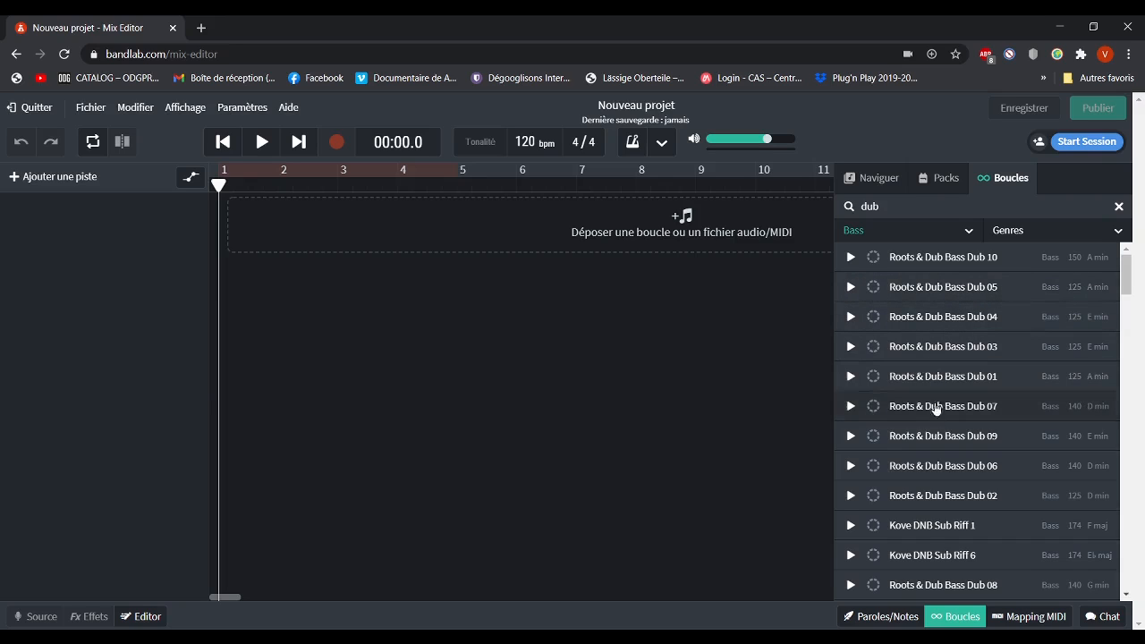
- Preview the Roots & Dub Bass Dub 04, 03 and 01 loops and place Bass Dub 01 at bar 1 of a new track
{"action": "left_click", "coordinate": [852, 321]}
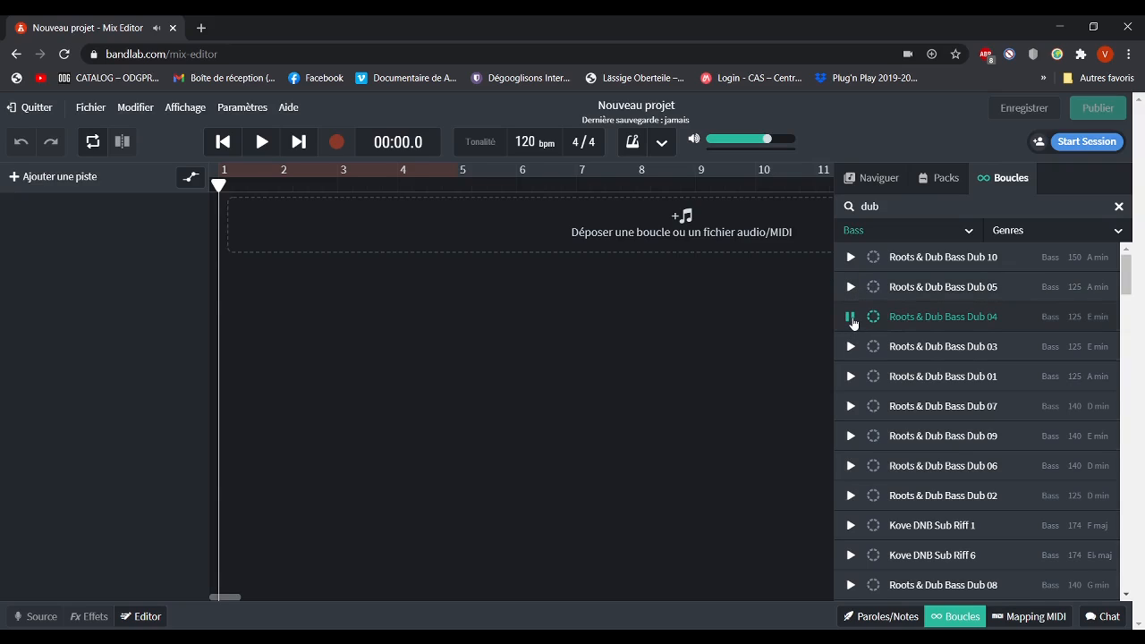
{"action": "left_click", "coordinate": [851, 347]}
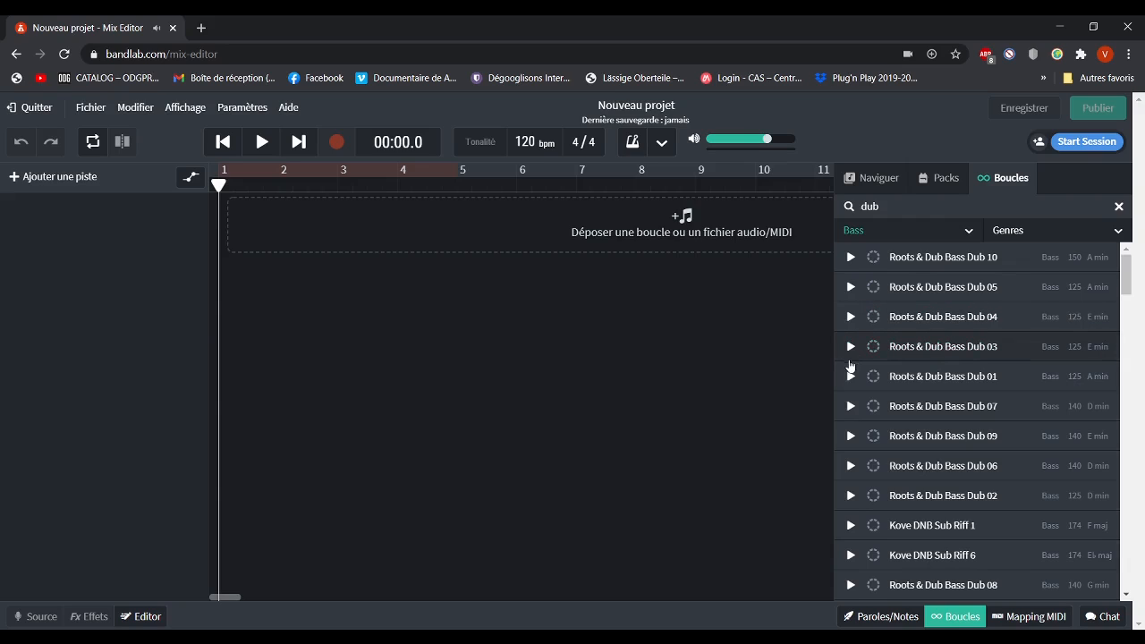
{"action": "left_click", "coordinate": [850, 376]}
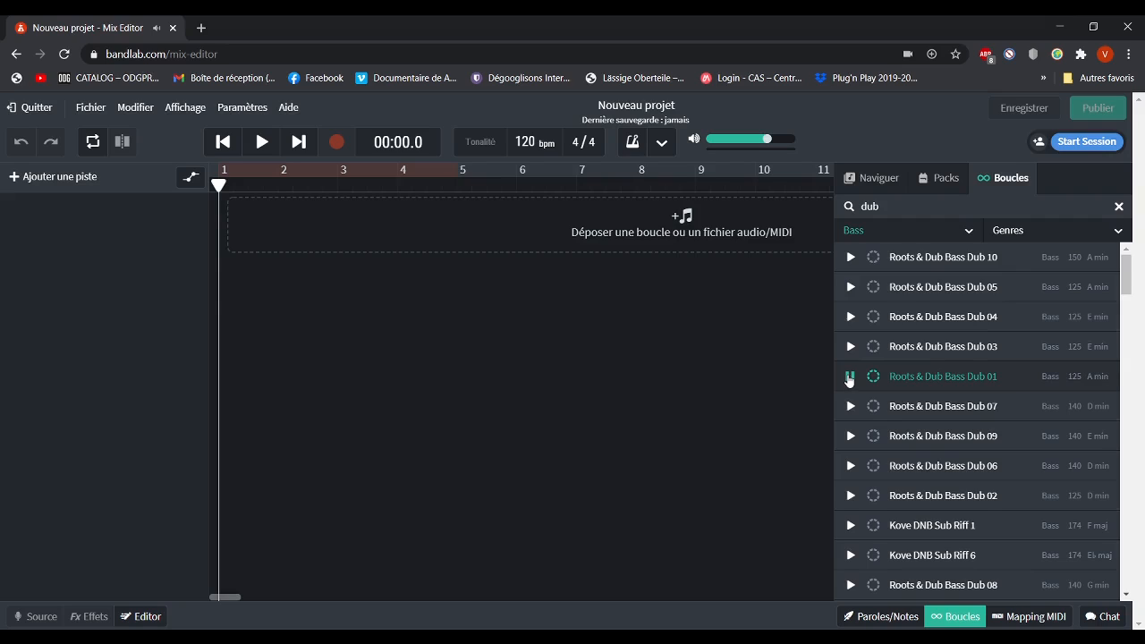
{"action": "left_click", "coordinate": [850, 377]}
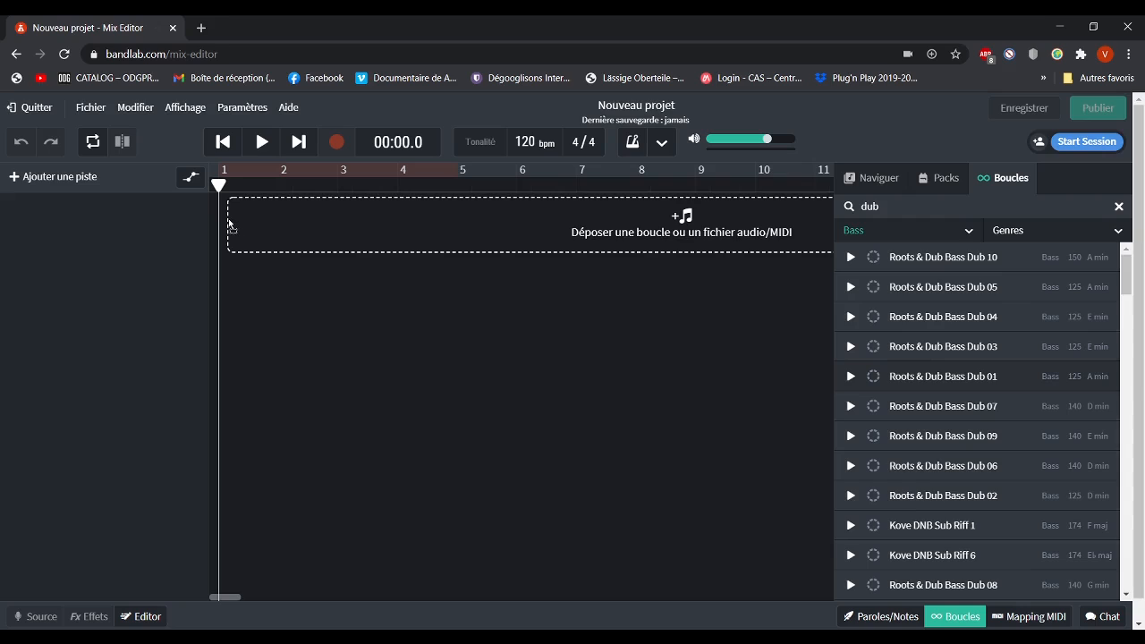
{"action": "left_click_drag", "start_coordinate": [228, 224], "coordinate": [229, 224]}
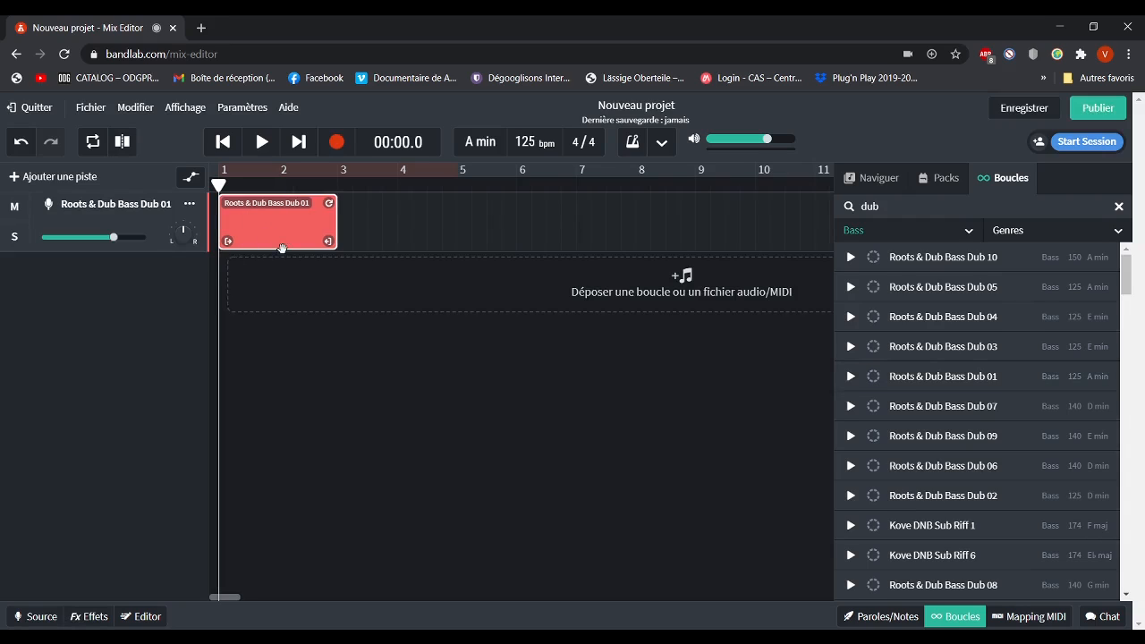
- Set the project tempo to 120 bpm and adjust the existing audio regions to match
{"action": "left_click", "coordinate": [528, 142]}
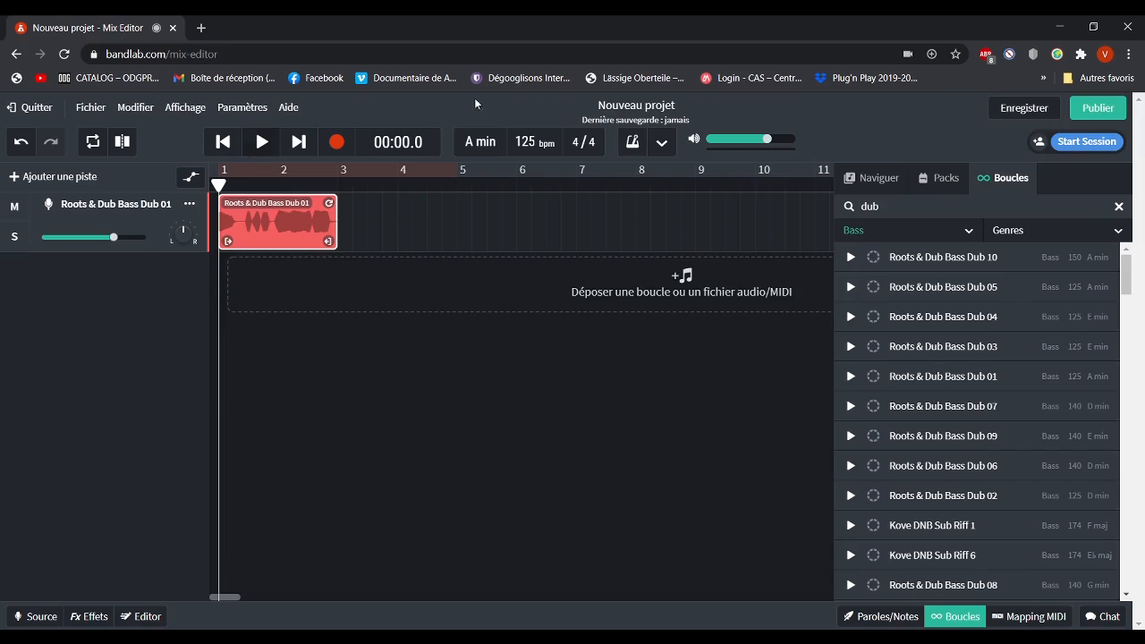
{"action": "scroll", "coordinate": [536, 153], "scroll_direction": "down", "scroll_amount": 8}
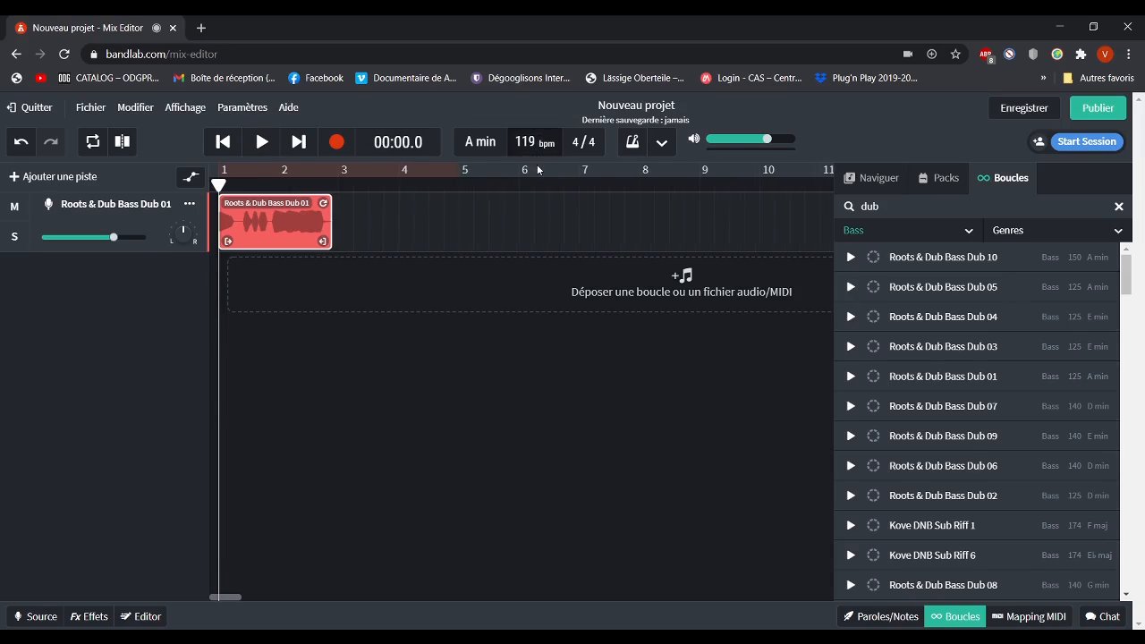
{"action": "scroll", "coordinate": [537, 161], "scroll_direction": "up", "scroll_amount": 3}
{"action": "scroll", "coordinate": [536, 156], "scroll_direction": "up", "scroll_amount": 1}
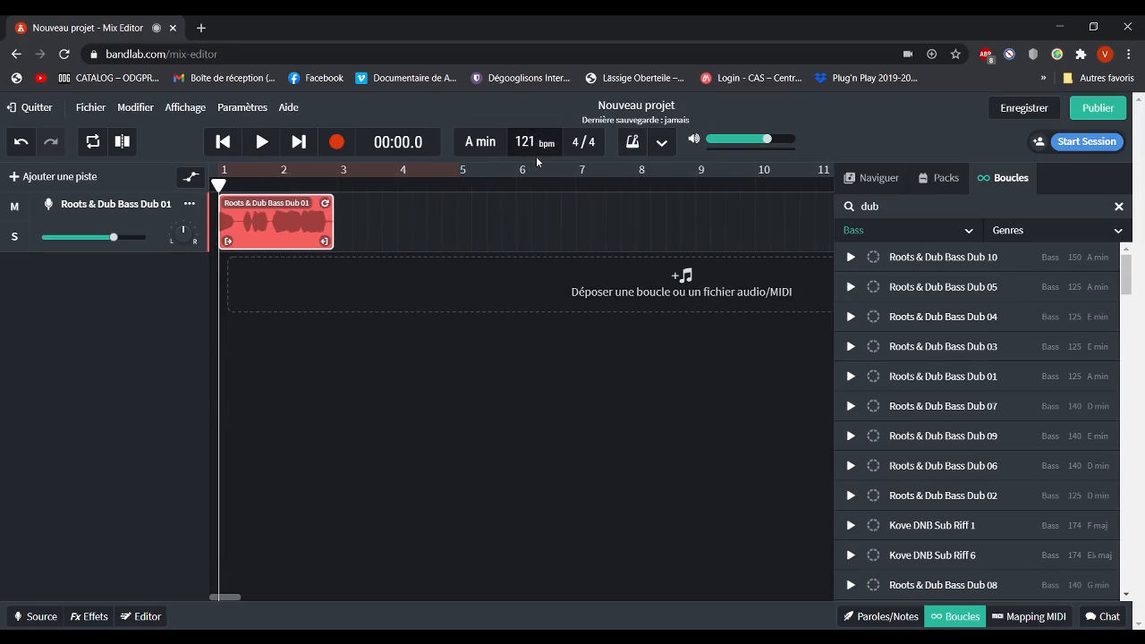
{"action": "scroll", "coordinate": [536, 157], "scroll_direction": "down", "scroll_amount": 1}
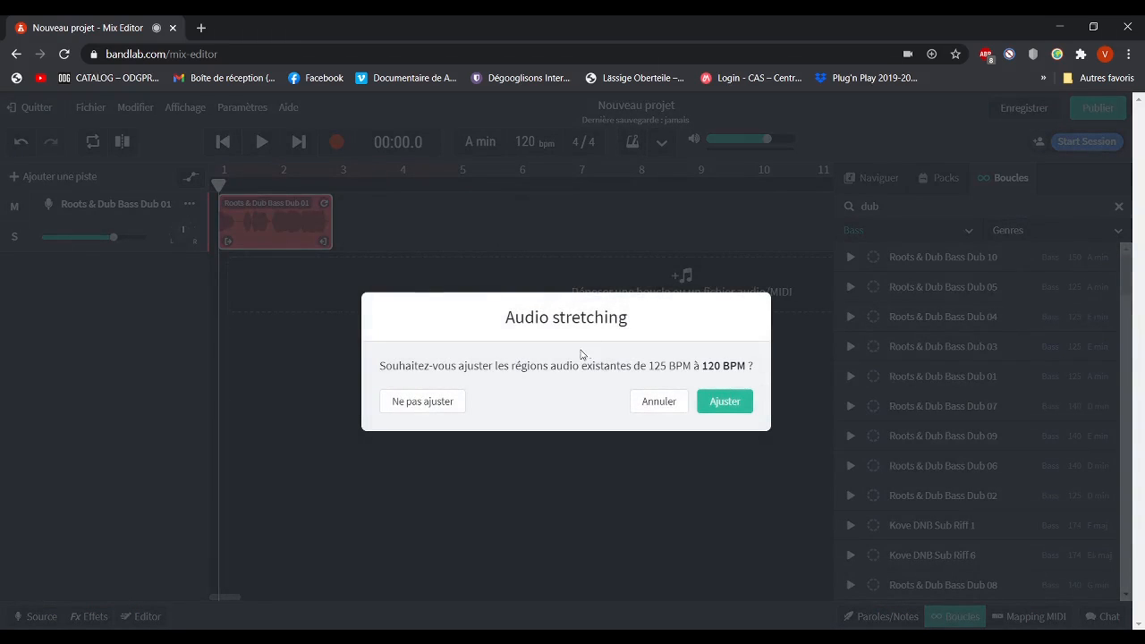
{"action": "left_click", "coordinate": [726, 402]}
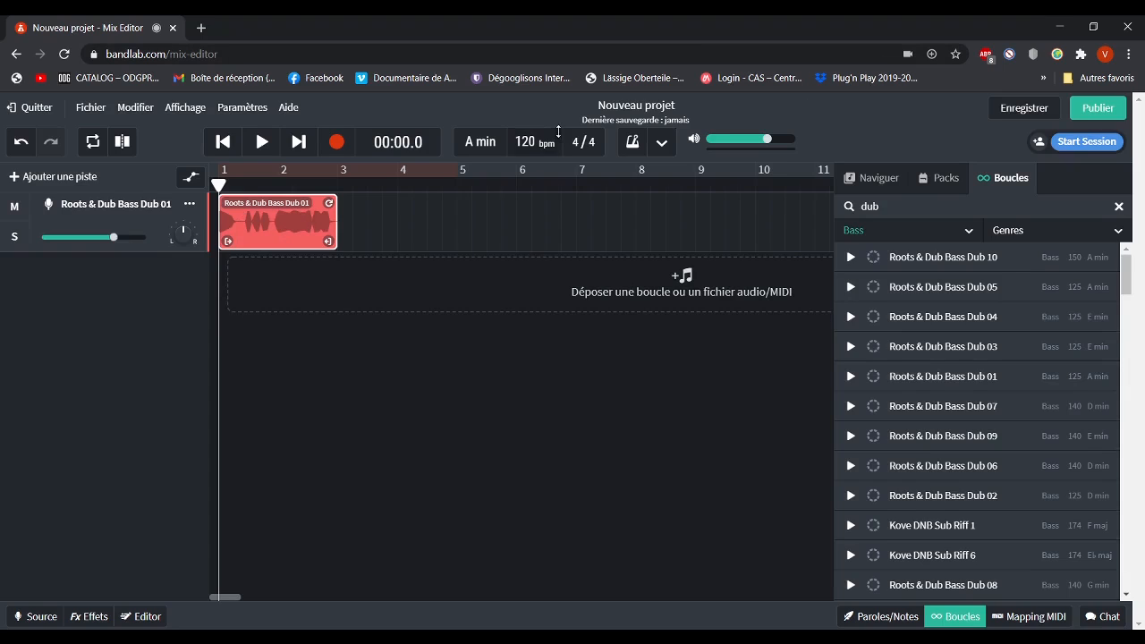
- Play back the tempo-adjusted bass loop and save the project
{"action": "left_click", "coordinate": [269, 145]}
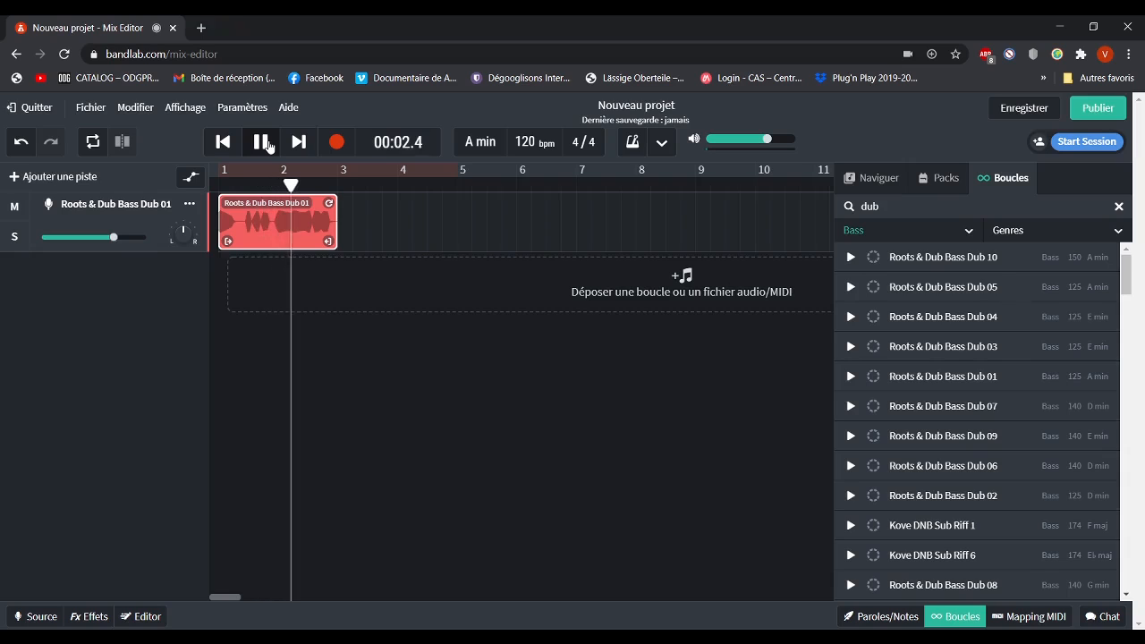
{"action": "left_click", "coordinate": [1024, 107]}
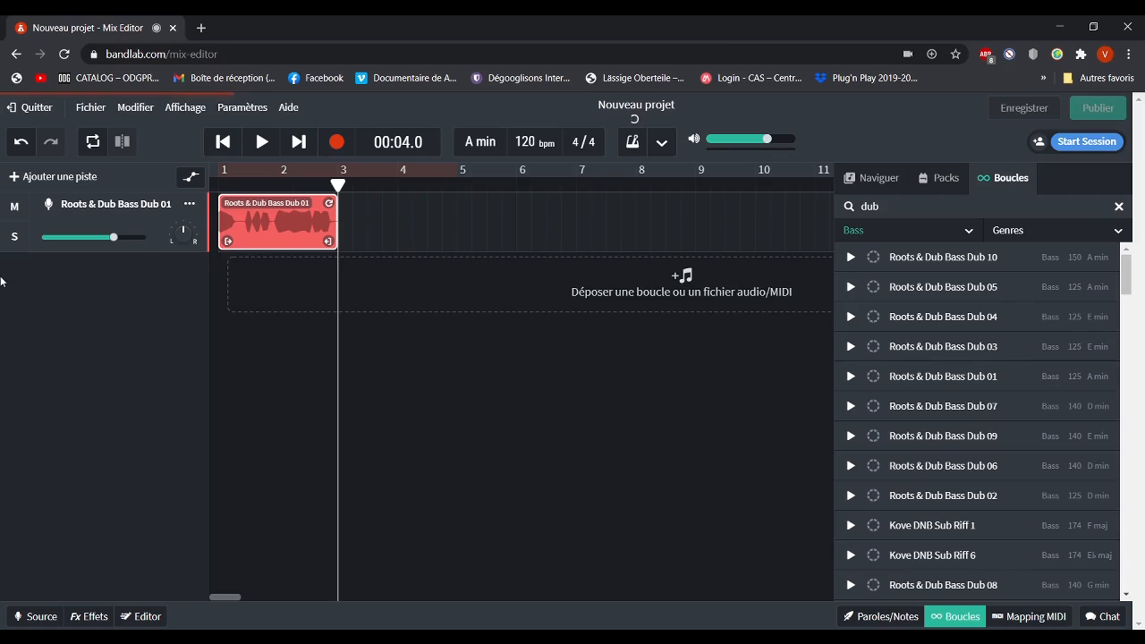
- Filter the dub loops to Drum, preview Roots & Dub Drum Dub 04, and place it at bar 1 of a new track
{"action": "left_click", "coordinate": [953, 230]}
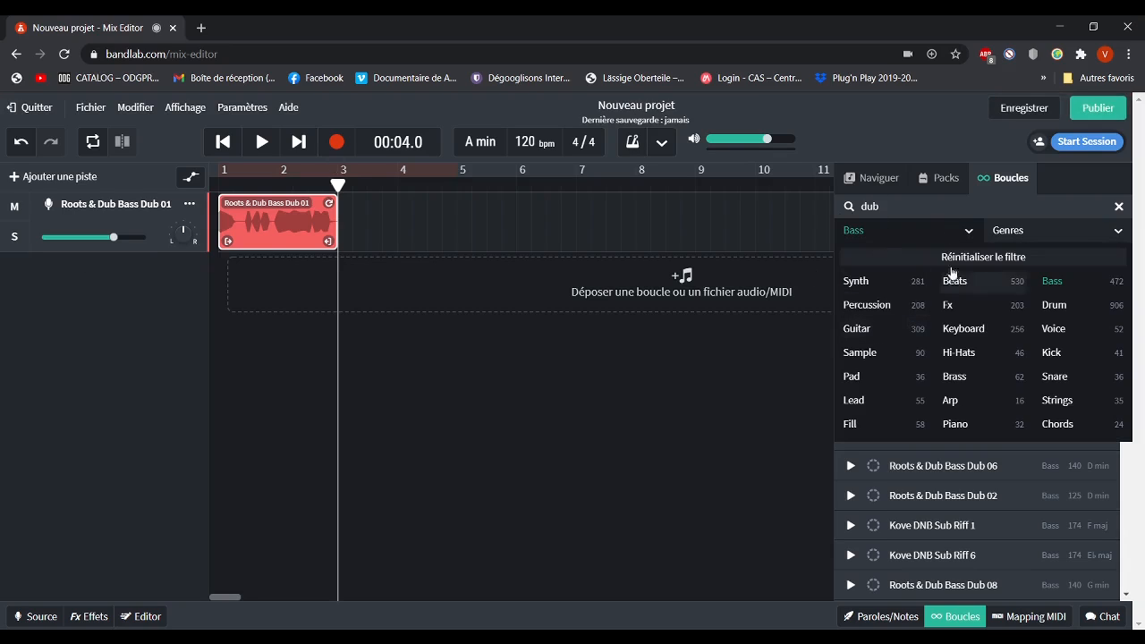
{"action": "left_click", "coordinate": [1075, 317]}
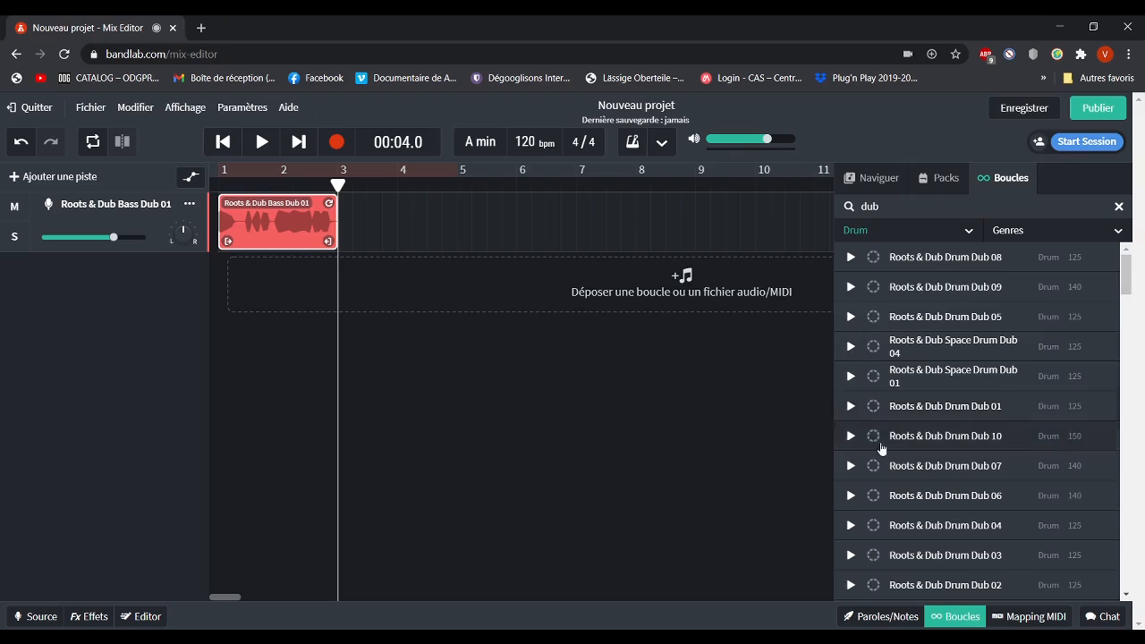
{"action": "left_click", "coordinate": [850, 527]}
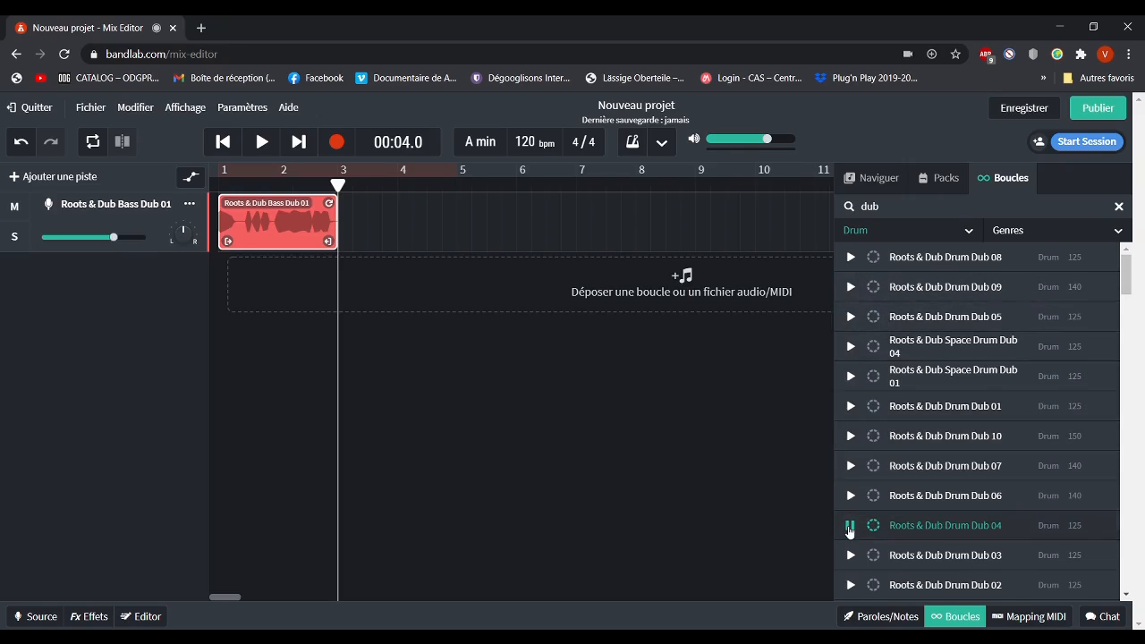
{"action": "left_click", "coordinate": [850, 528]}
{"action": "left_click_drag", "start_coordinate": [231, 283], "coordinate": [233, 283]}
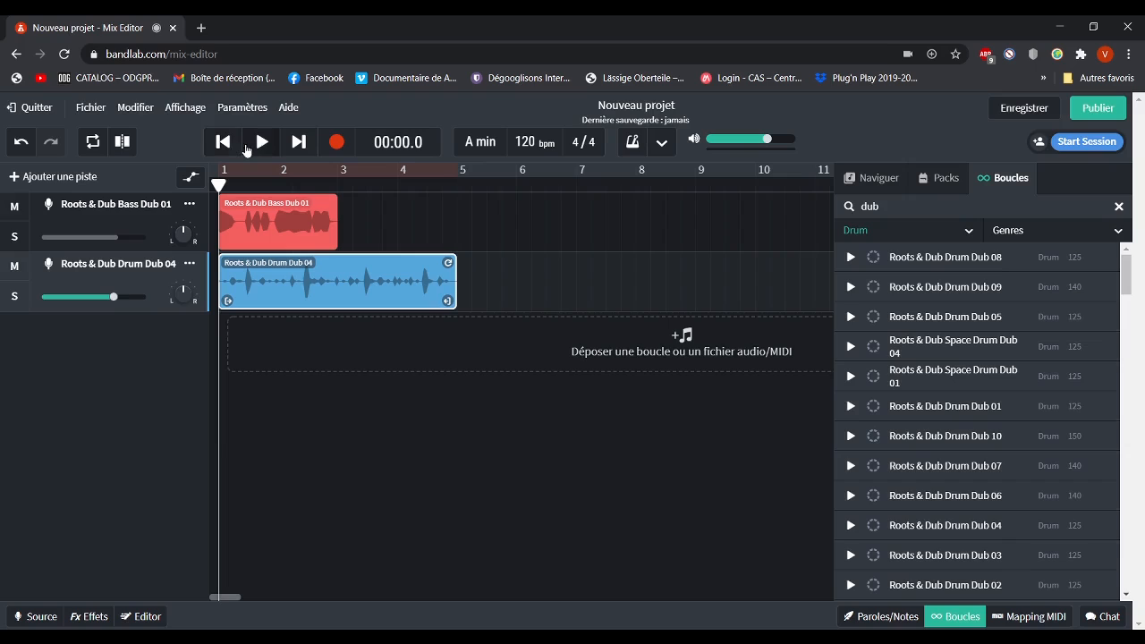
- Play back the bass and drum loops together and view the editing options of the drum region
{"action": "left_click", "coordinate": [258, 146]}
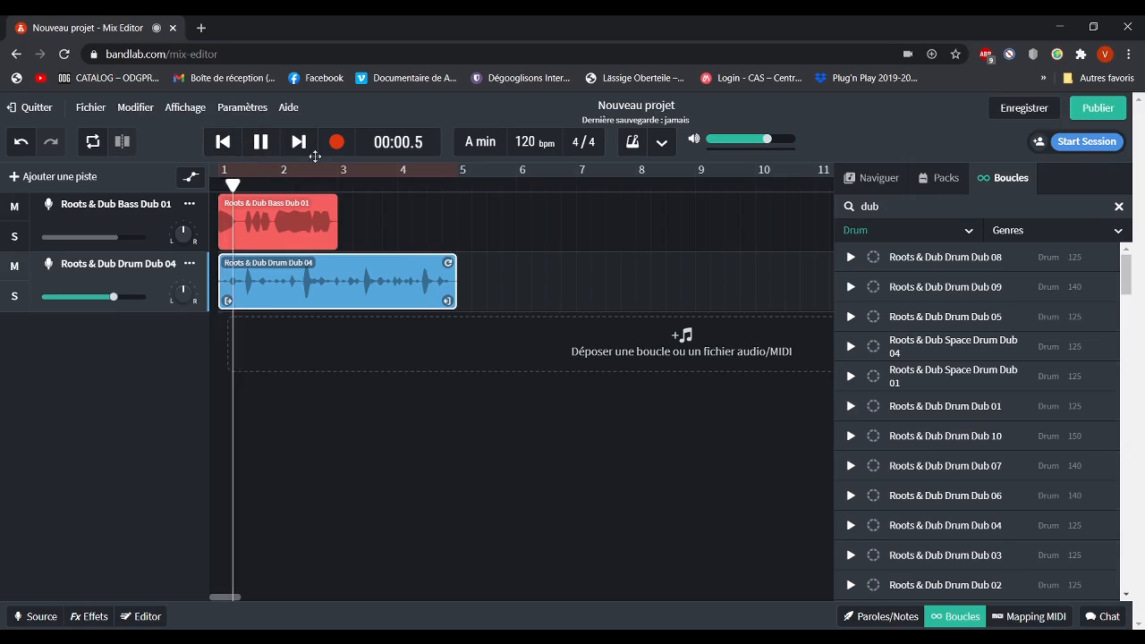
{"action": "left_click", "coordinate": [269, 145]}
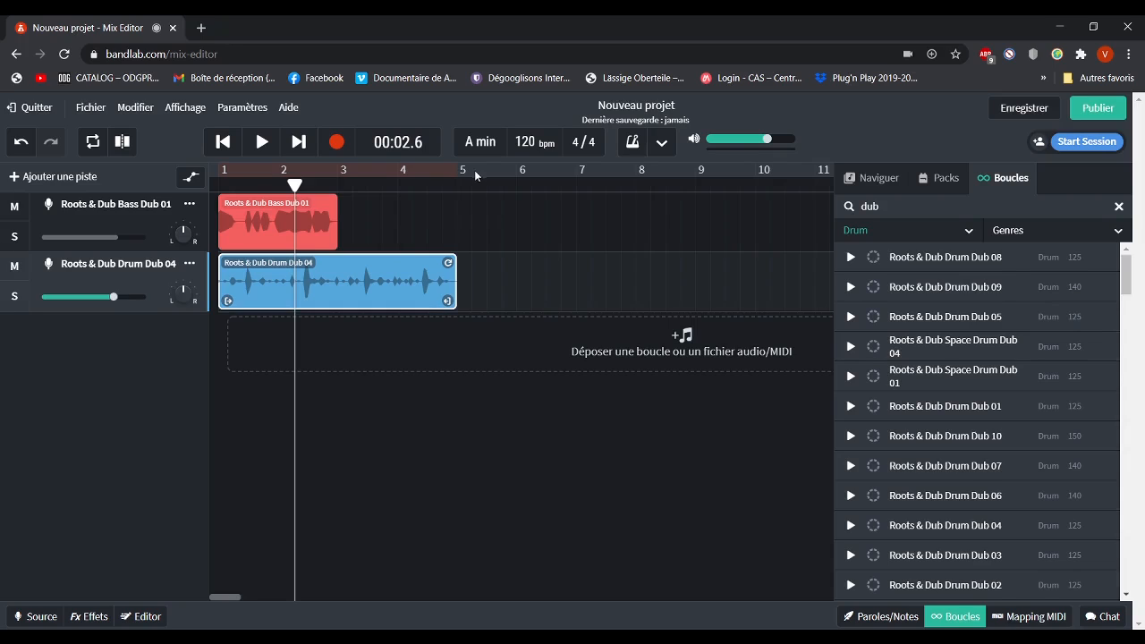
{"action": "right_click", "coordinate": [339, 289]}
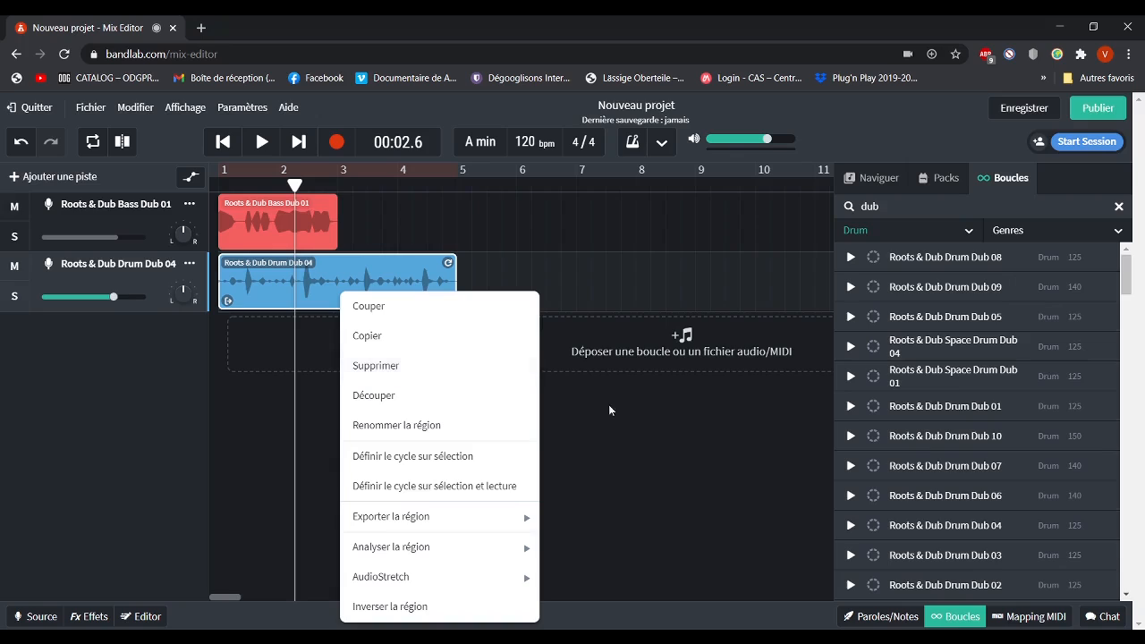
{"action": "left_click", "coordinate": [637, 475]}
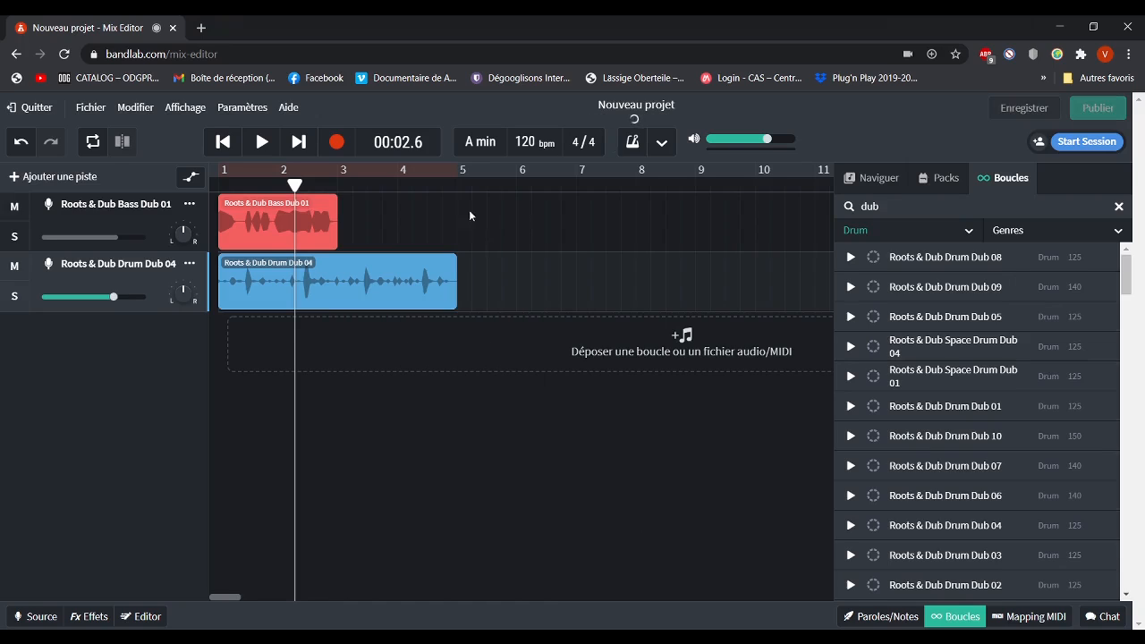
- Filter the dub loops to Keyboard, preview Skanking Dub 04 and 10, and place Skanking Dub 10 at bar 1 of a new track
{"action": "left_click", "coordinate": [962, 231]}
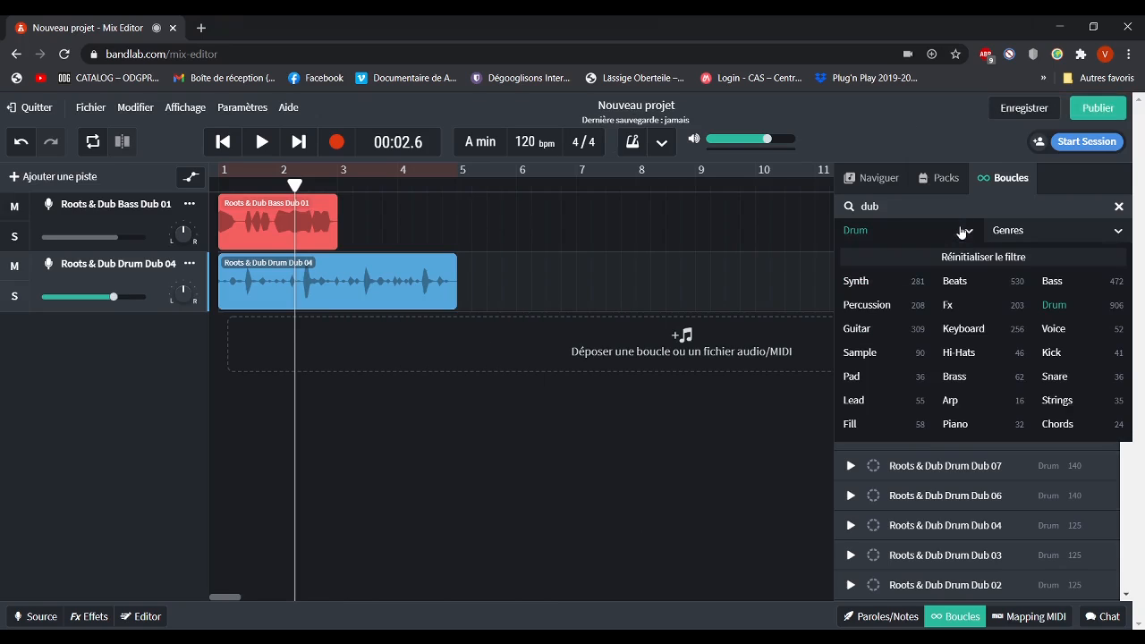
{"action": "left_click", "coordinate": [996, 332]}
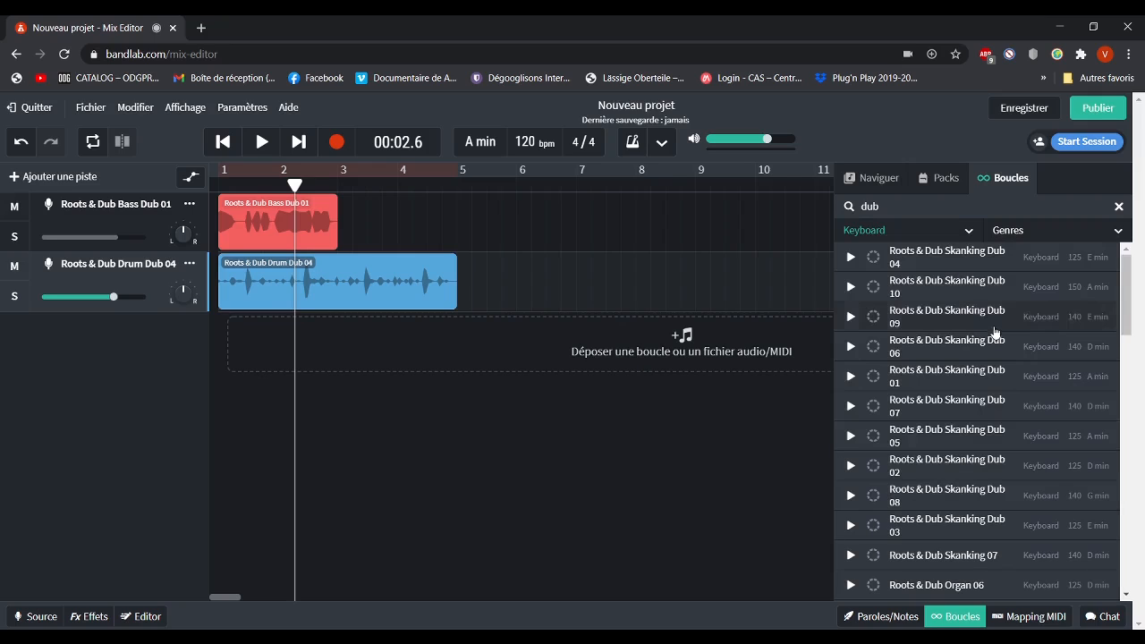
{"action": "left_click", "coordinate": [909, 259]}
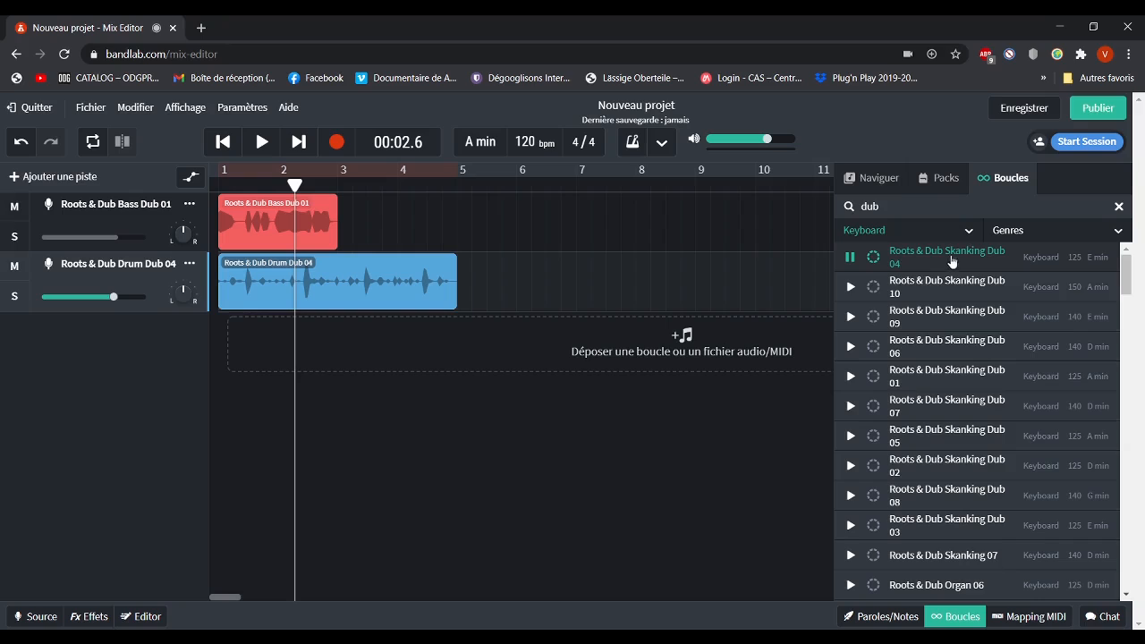
{"action": "left_click", "coordinate": [851, 288]}
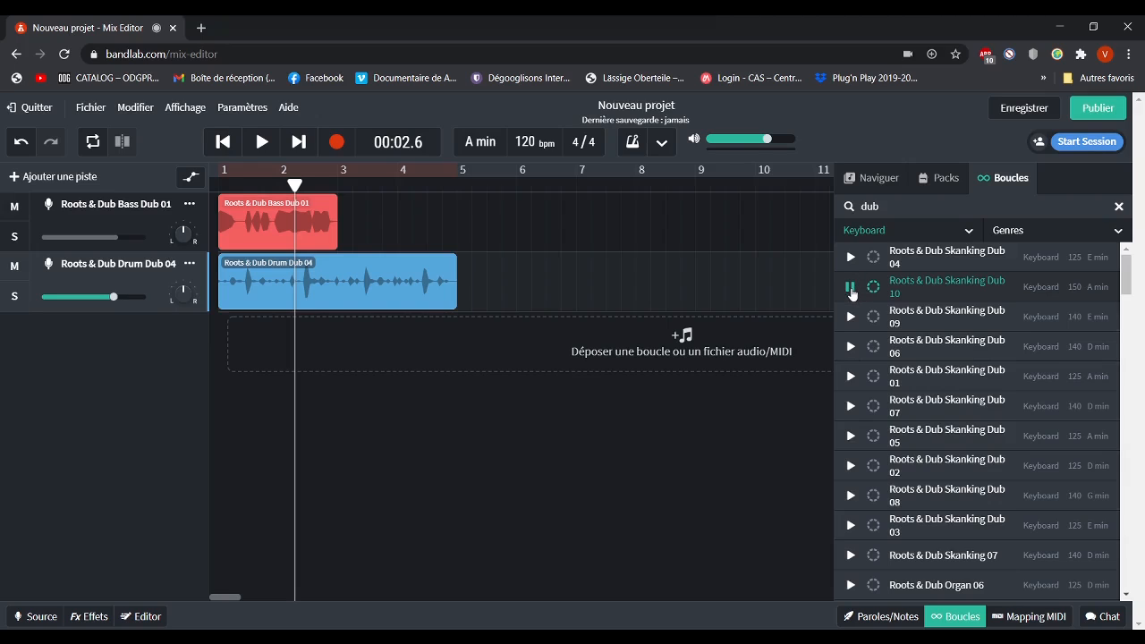
{"action": "left_click", "coordinate": [851, 288]}
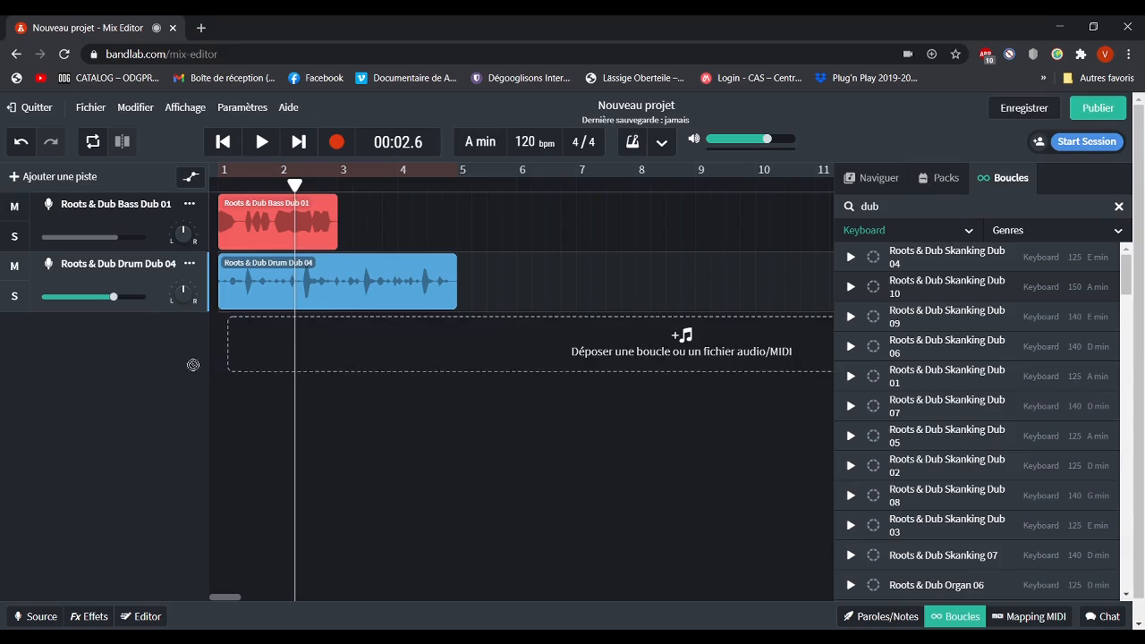
{"action": "left_click_drag", "start_coordinate": [230, 344], "coordinate": [254, 347]}
- Filter the dub loops to Guitar, preview Roots & Dub Guitar Lead 01, and place it at bar 1 of a new track
{"action": "left_click", "coordinate": [904, 230]}
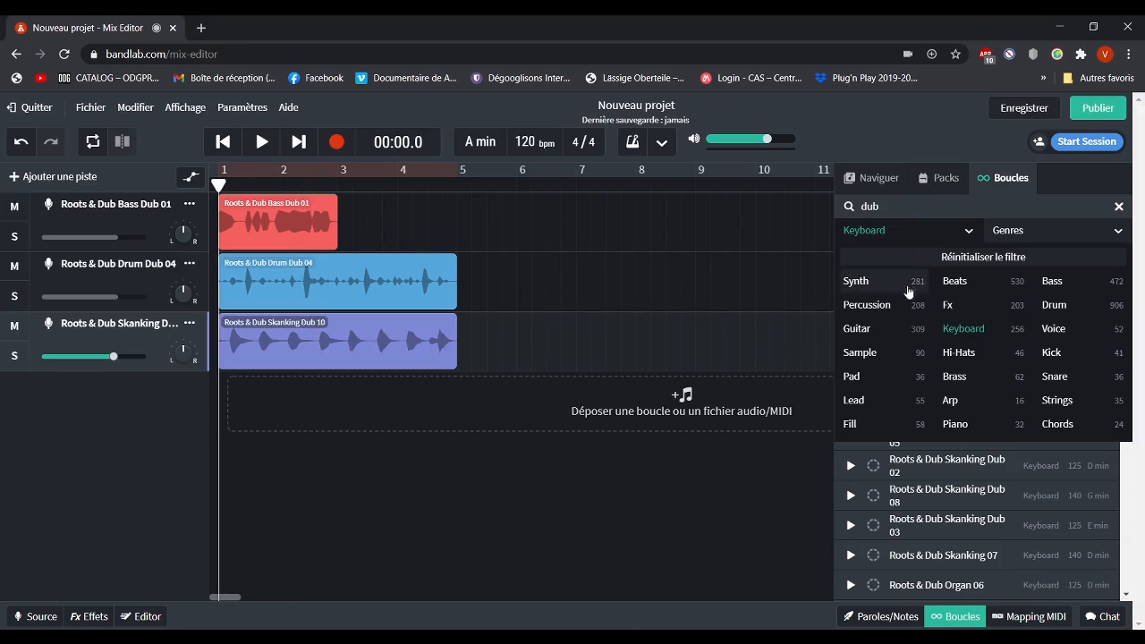
{"action": "left_click", "coordinate": [897, 330]}
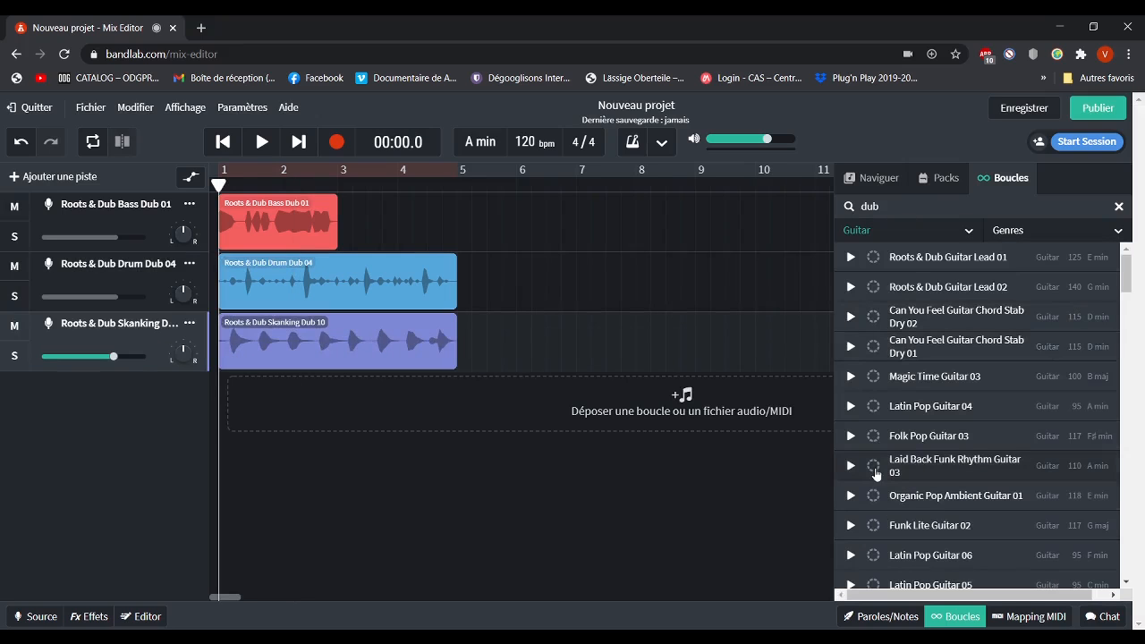
{"action": "left_click", "coordinate": [850, 262]}
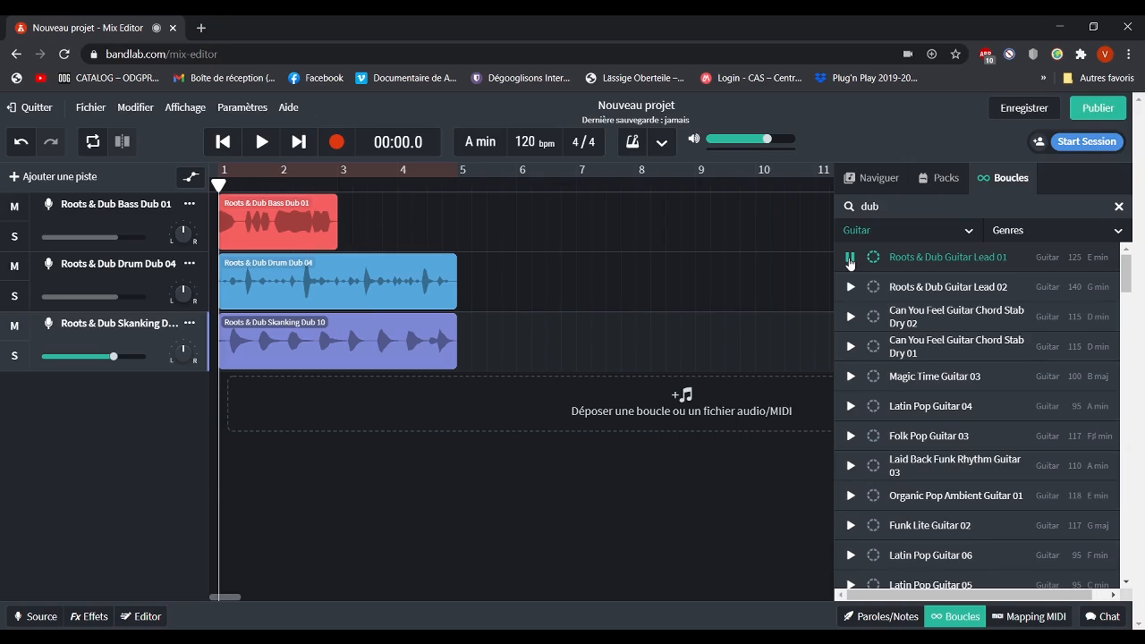
{"action": "left_click", "coordinate": [850, 260]}
{"action": "left_click_drag", "start_coordinate": [977, 257], "coordinate": [229, 400]}
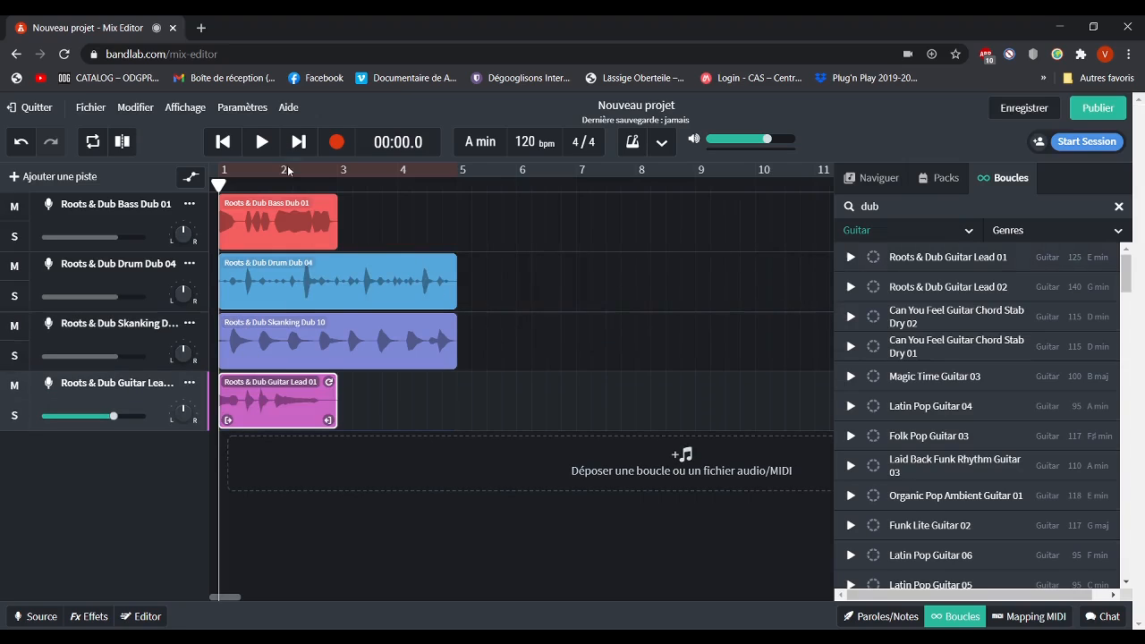
- Play back the bass, drum, skanking and guitar loops together, stopping partway through bar 3
{"action": "left_click", "coordinate": [262, 143]}
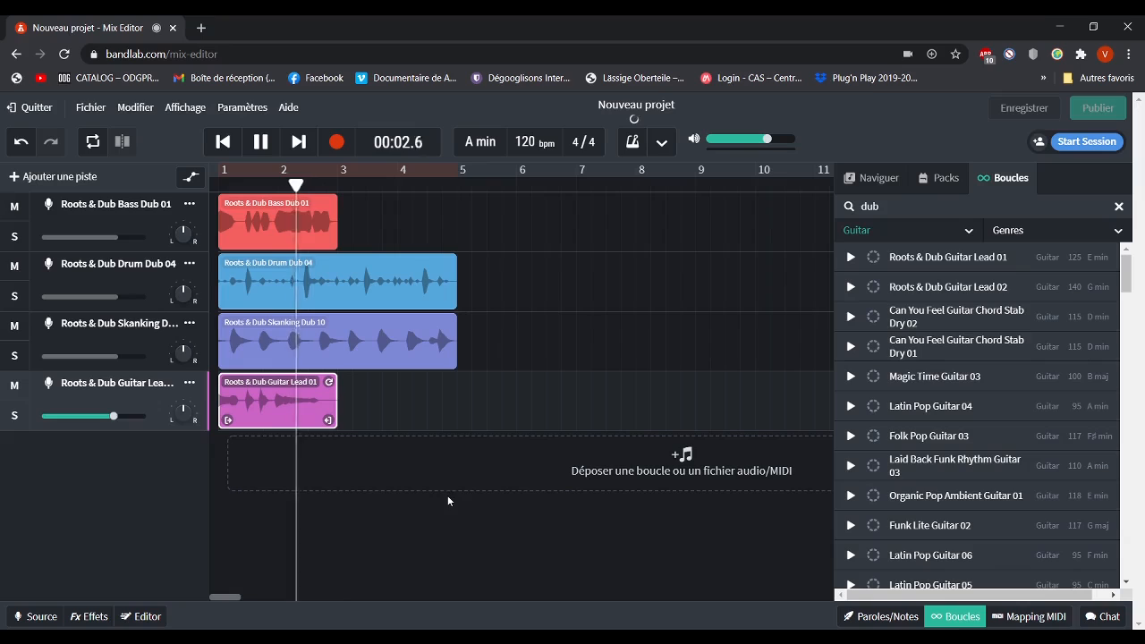
{"action": "left_click", "coordinate": [805, 373]}
{"action": "key", "text": "space"}
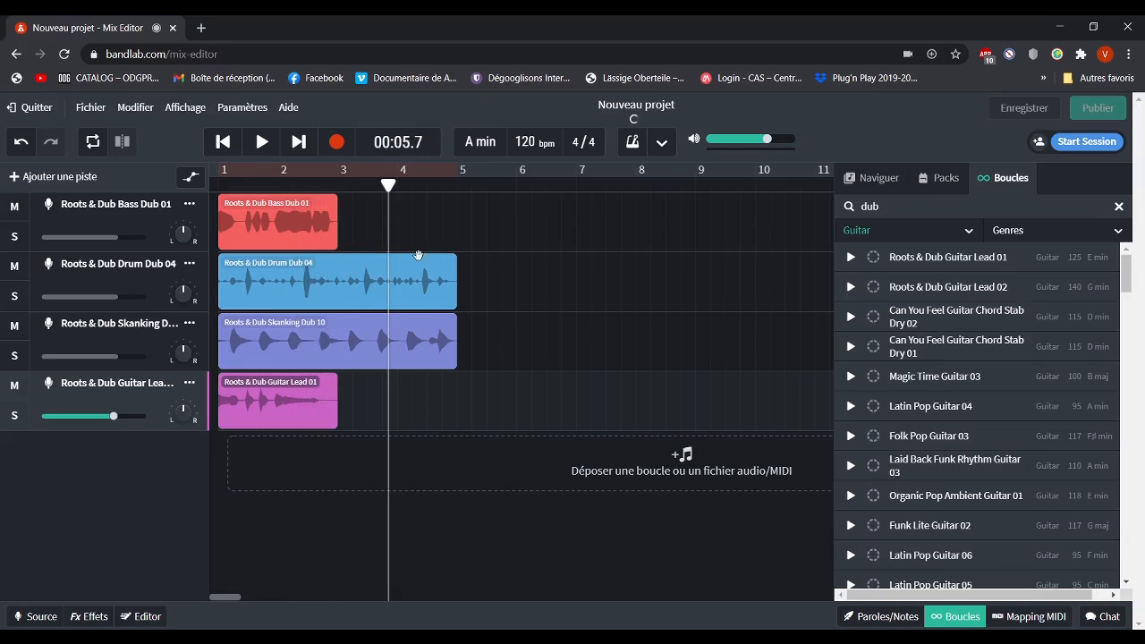
- Hide the loop library and add copies of the Bass Dub 01 and Guitar Lead 01 regions at bar 3 of their tracks
{"action": "left_click", "coordinate": [946, 620]}
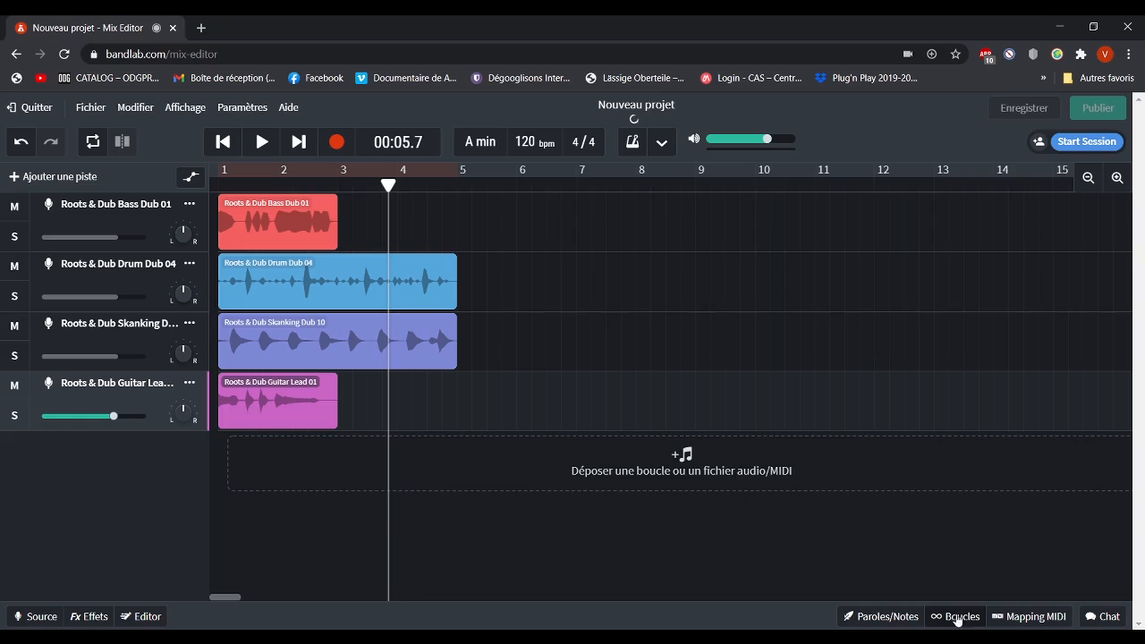
{"action": "left_click", "coordinate": [280, 229]}
{"action": "left_click", "coordinate": [339, 548]}
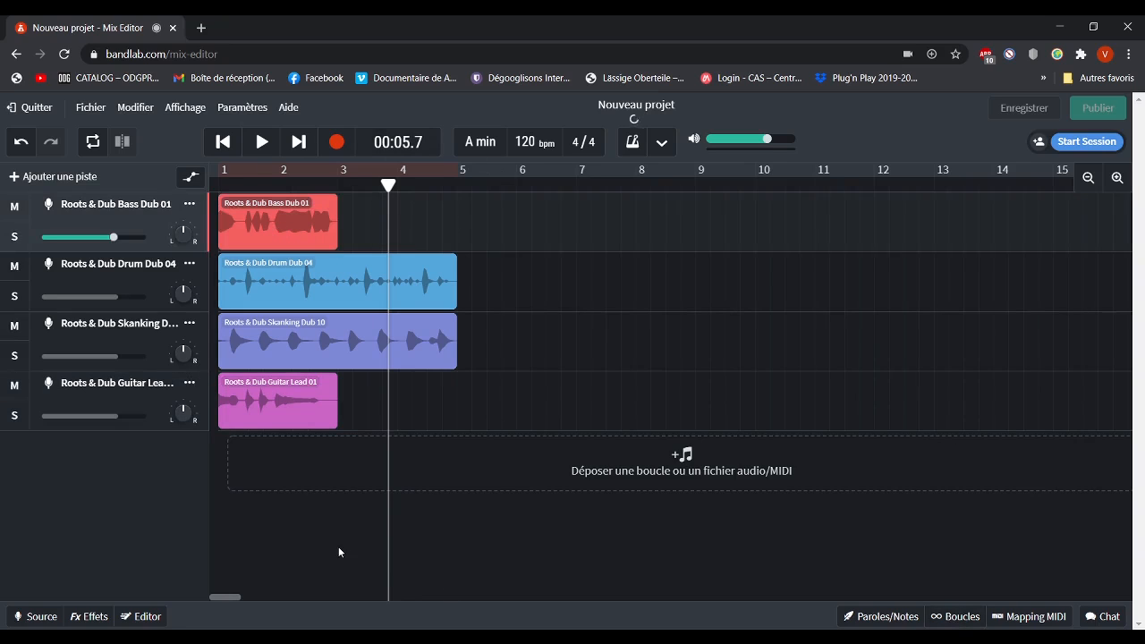
{"action": "left_click", "coordinate": [313, 226]}
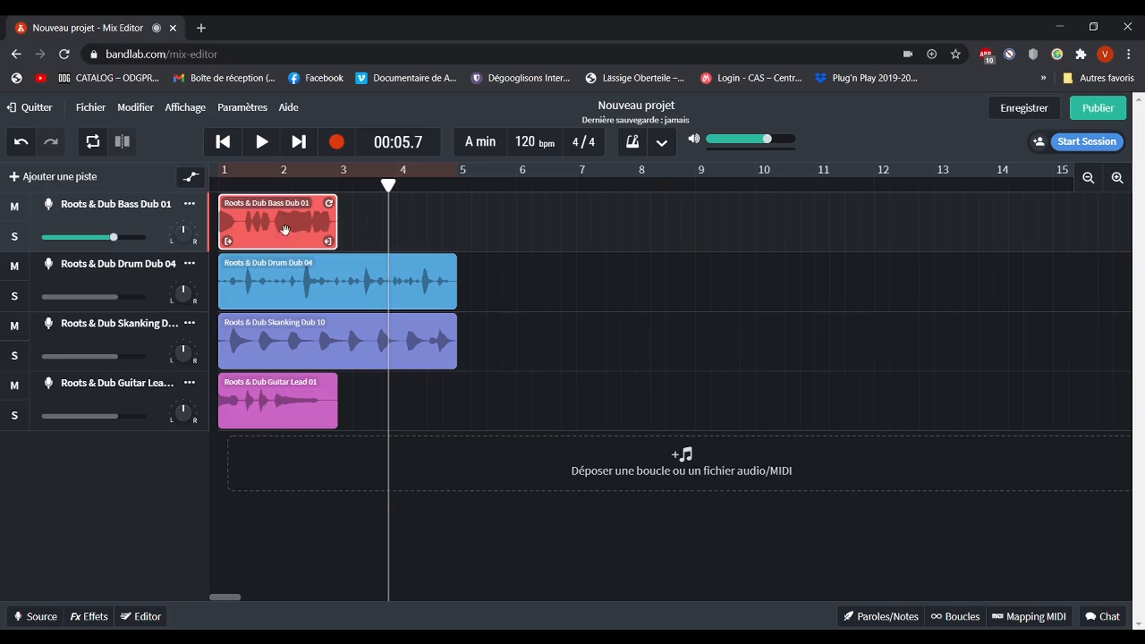
{"action": "left_click_drag", "start_coordinate": [390, 191], "coordinate": [339, 174]}
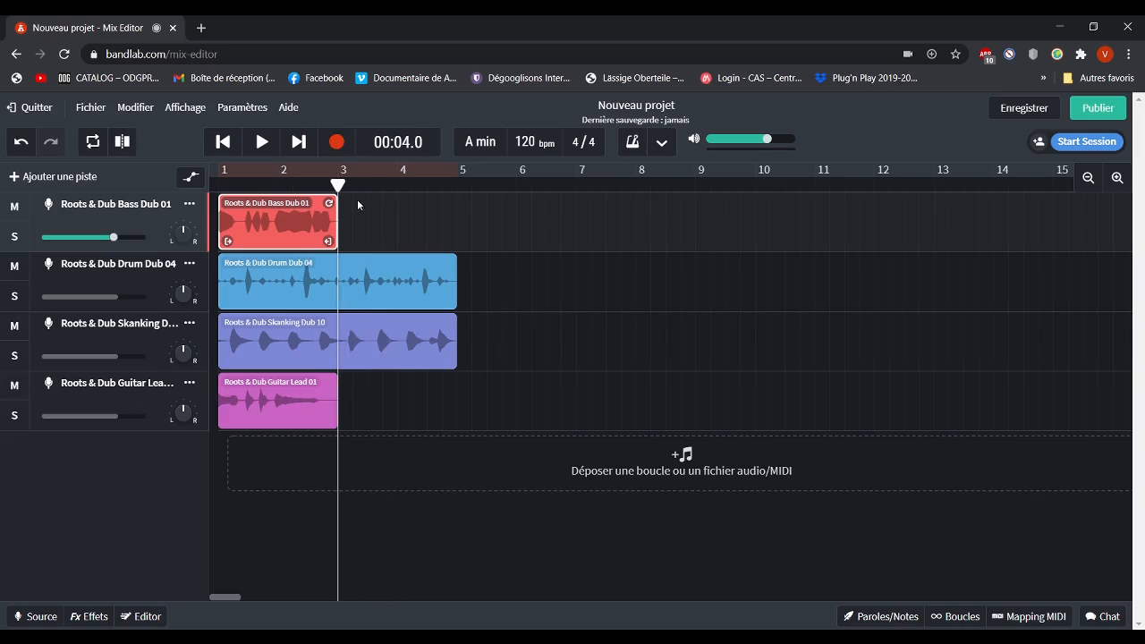
{"action": "key", "text": "ctrl+v"}
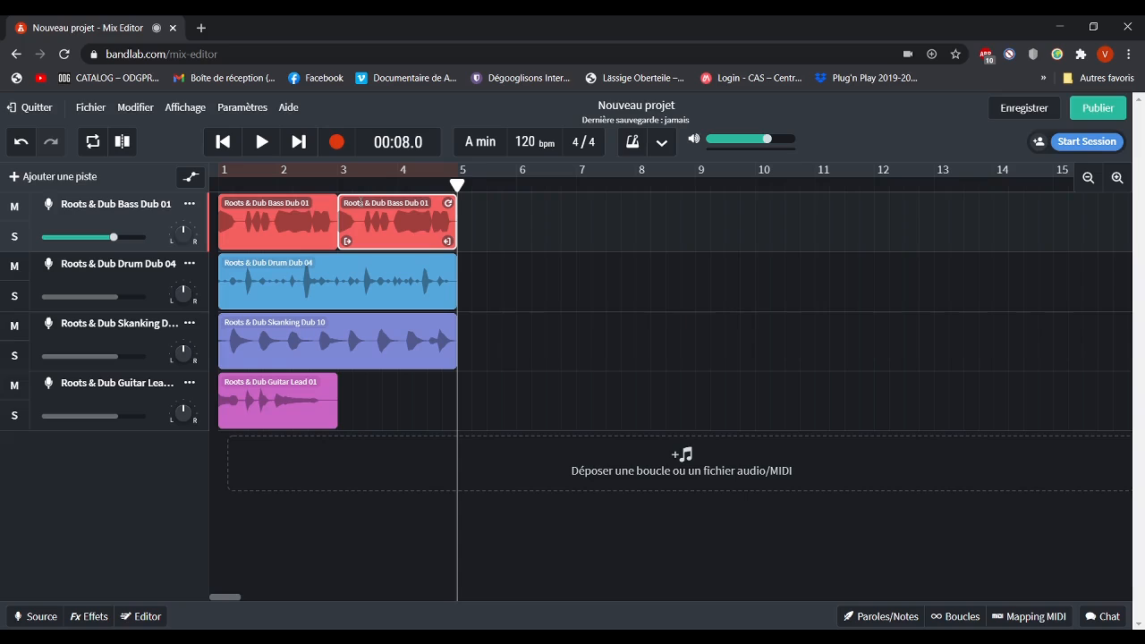
{"action": "left_click", "coordinate": [295, 418]}
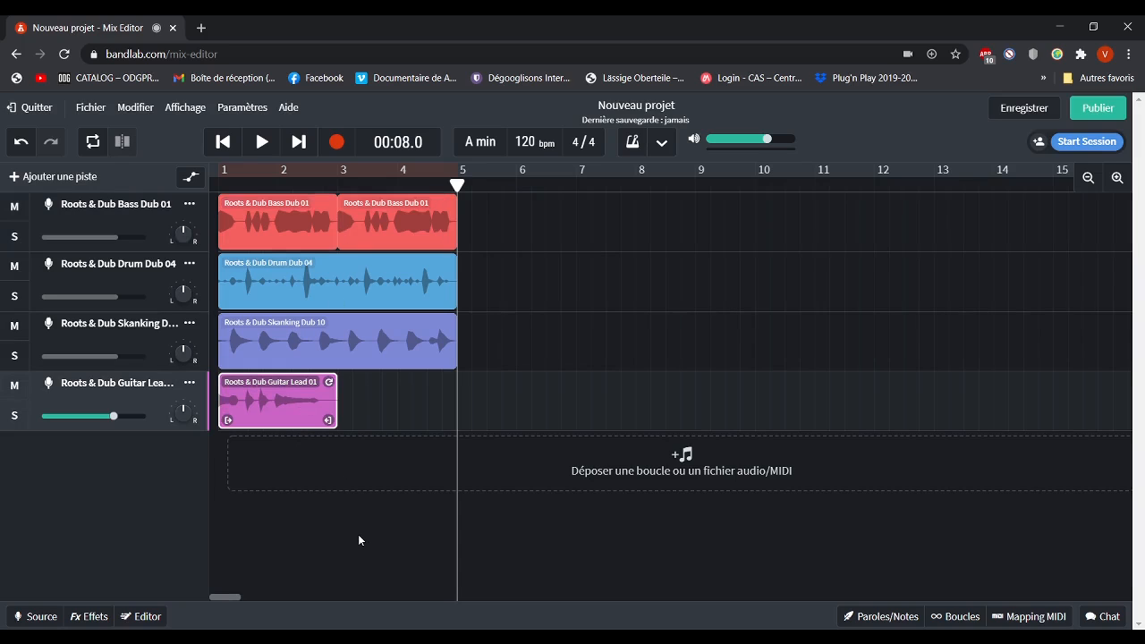
{"action": "key", "text": "ctrl+v"}
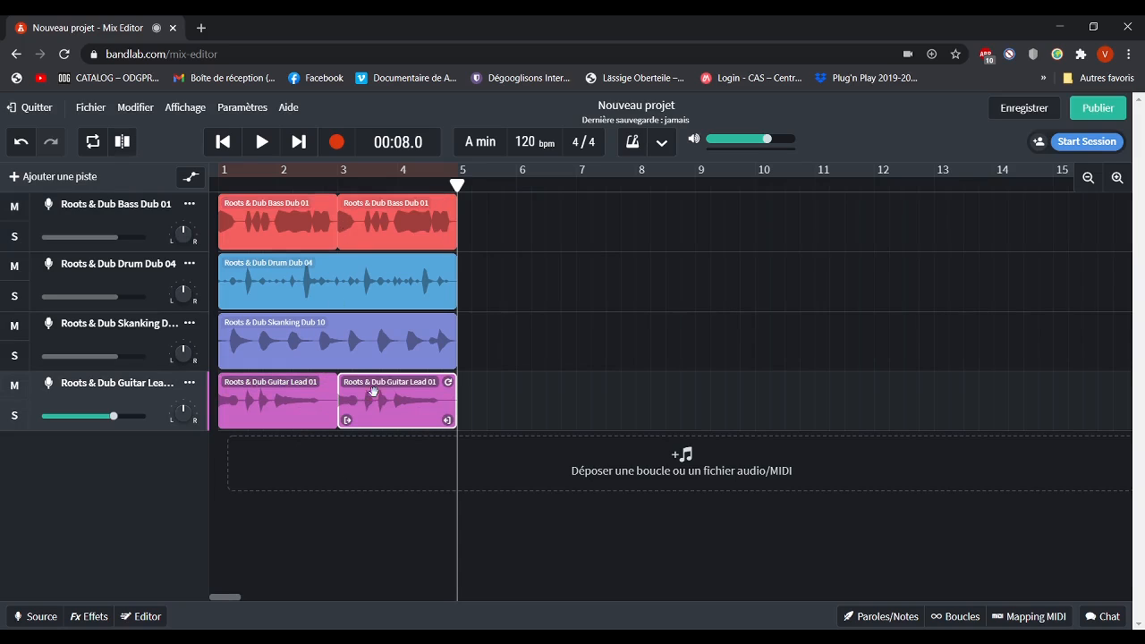
- Duplicate all regions of the four tracks starting at bar 5 and return the playhead to the project start
{"action": "left_click", "coordinate": [506, 219]}
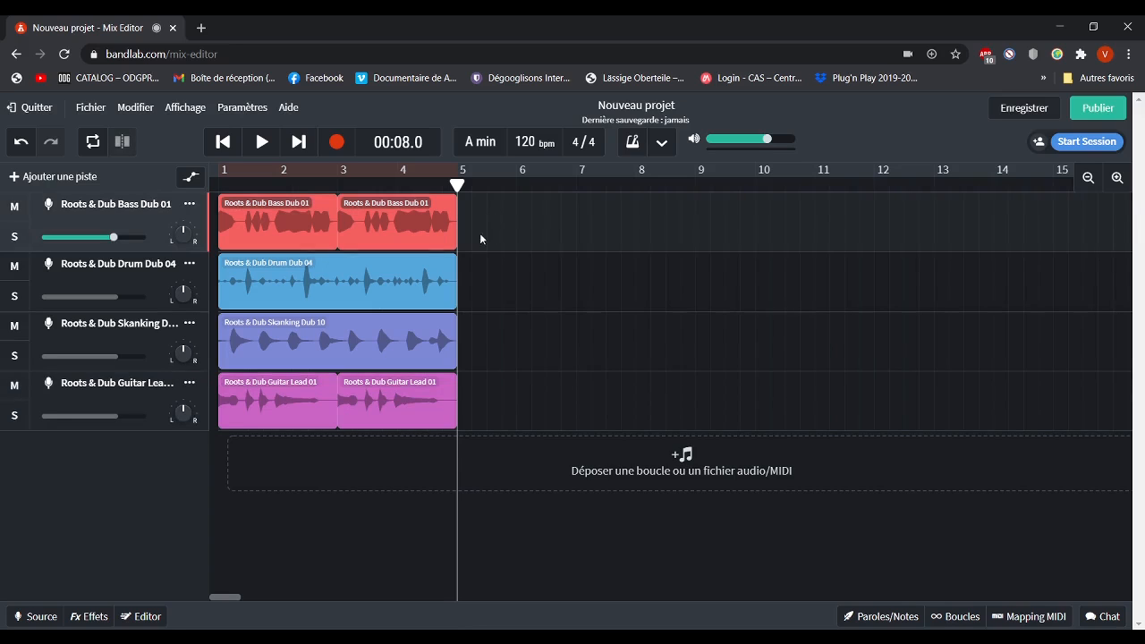
{"action": "left_click_drag", "start_coordinate": [476, 213], "coordinate": [235, 407]}
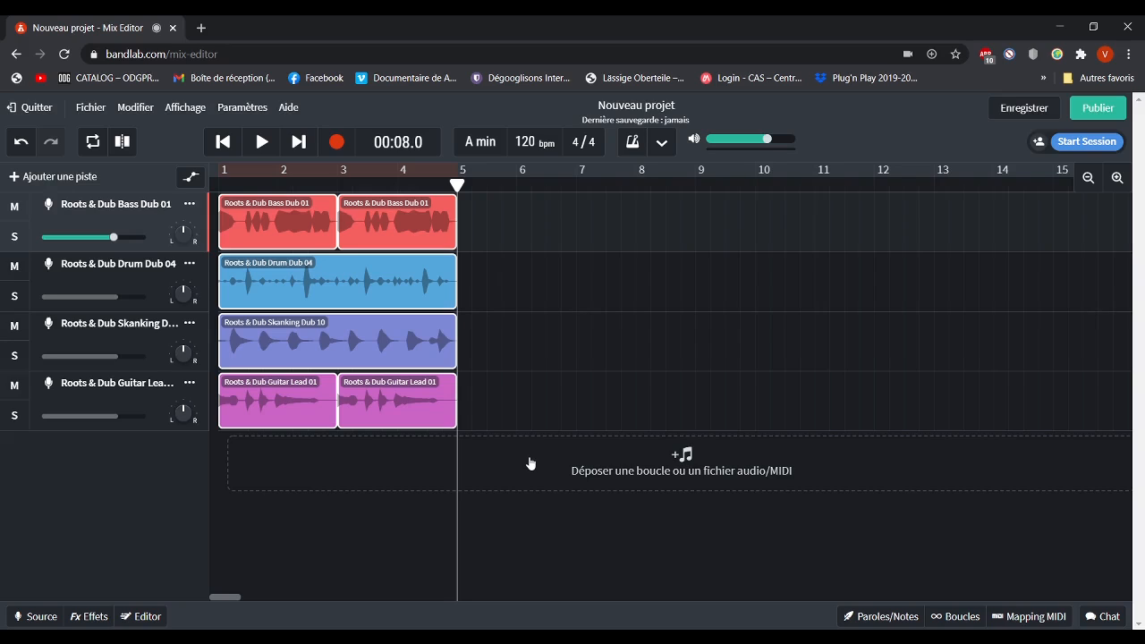
{"action": "left_click", "coordinate": [472, 218]}
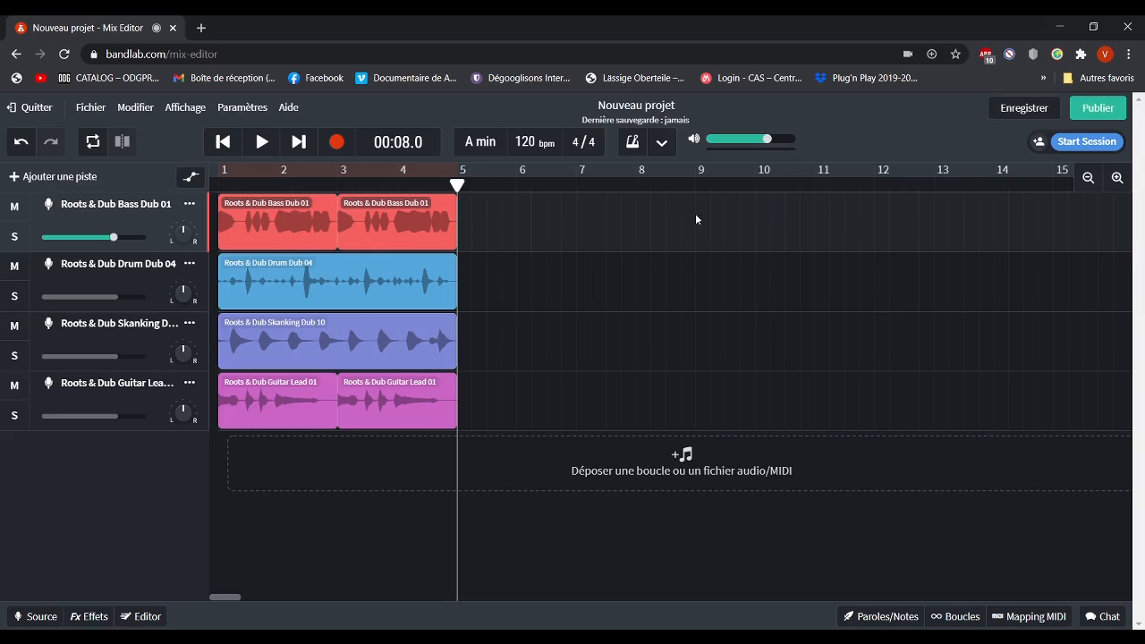
{"action": "key", "text": "ctrl+a"}
{"action": "key", "text": "ctrl+d"}
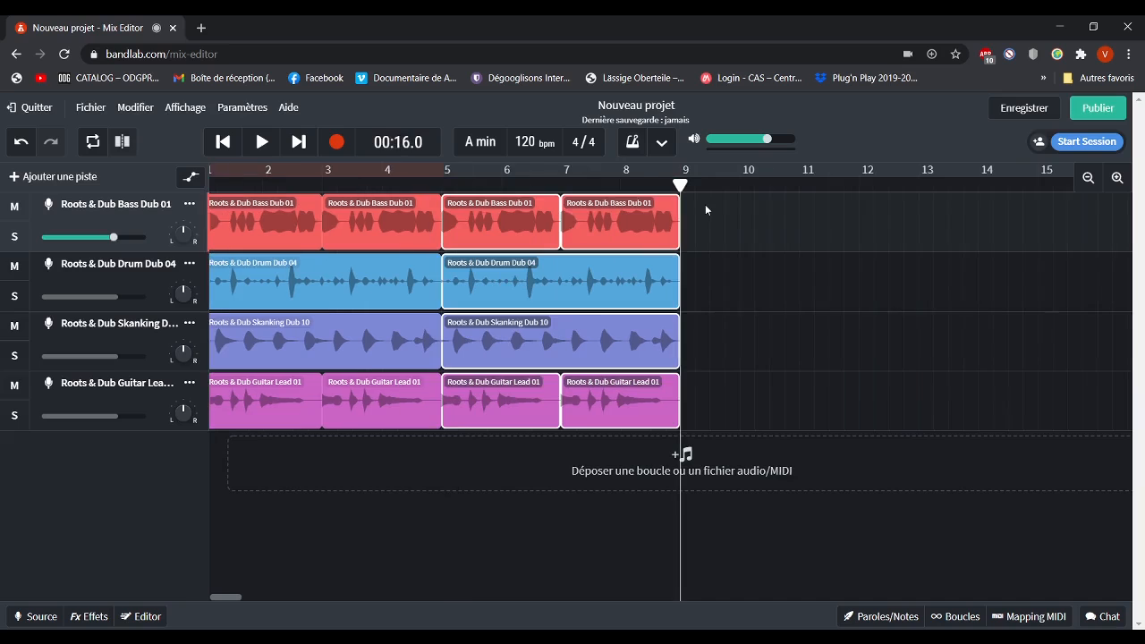
{"action": "key", "text": "Home"}
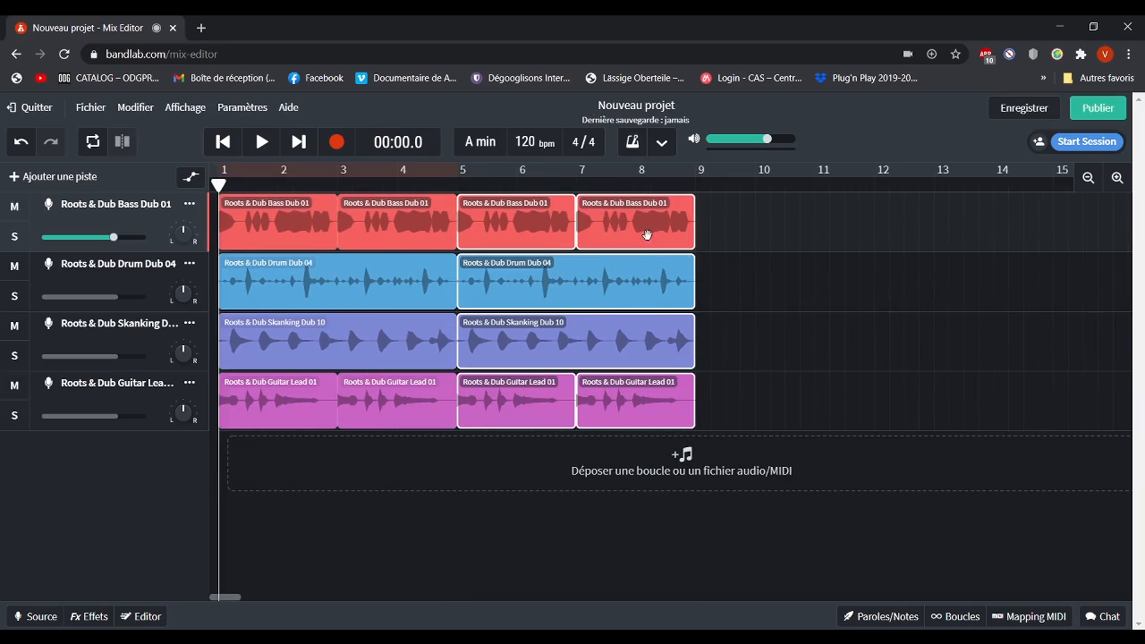
- Trim the end of the second Drum Dub 04 region back to about a third of the way into bar 8
{"action": "left_click", "coordinate": [815, 249]}
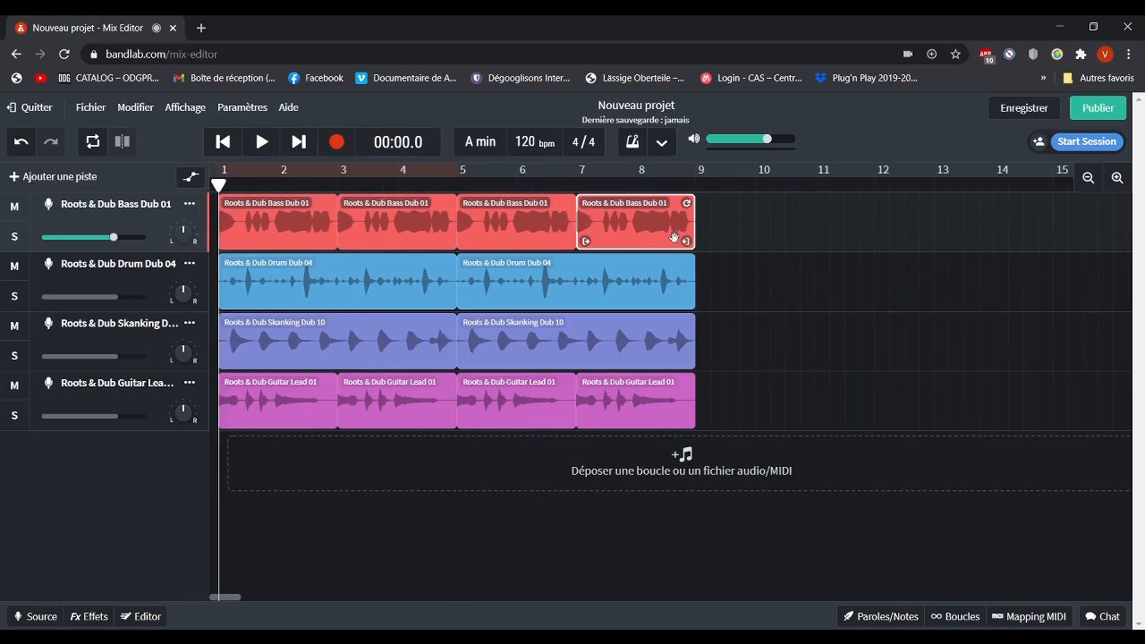
{"action": "left_click", "coordinate": [659, 284]}
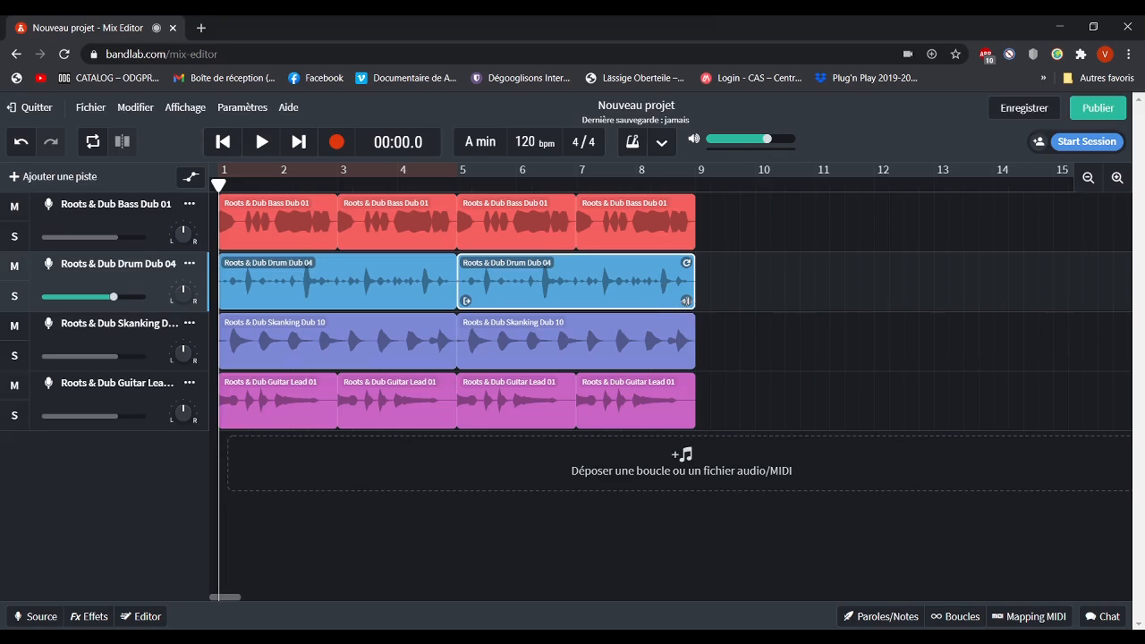
{"action": "left_click_drag", "start_coordinate": [686, 301], "coordinate": [647, 296]}
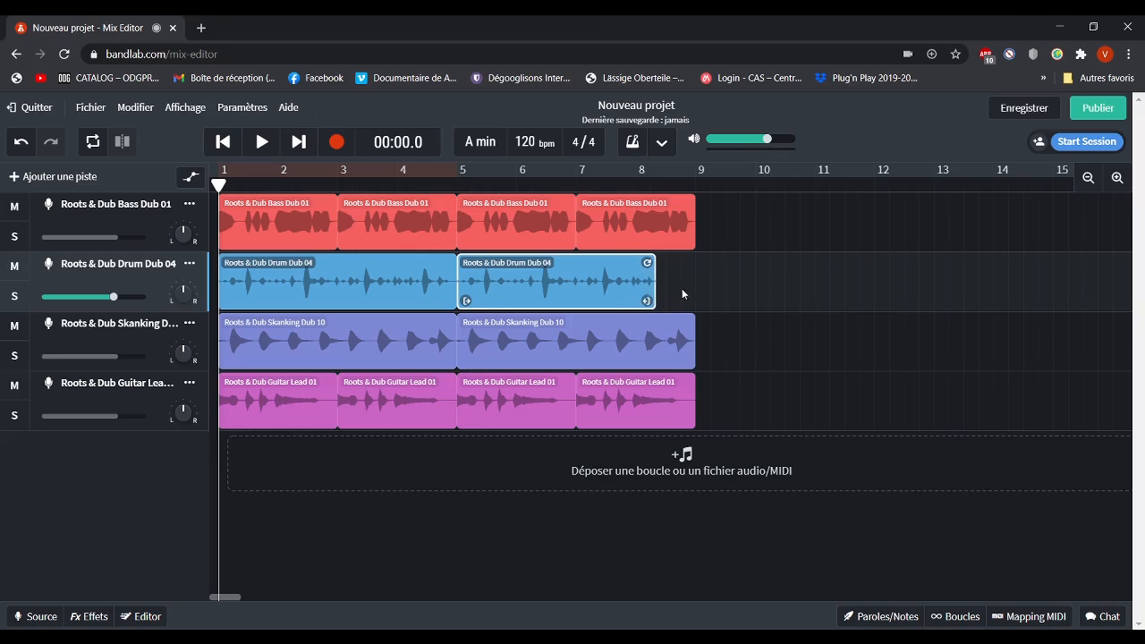
{"action": "left_click", "coordinate": [683, 290]}
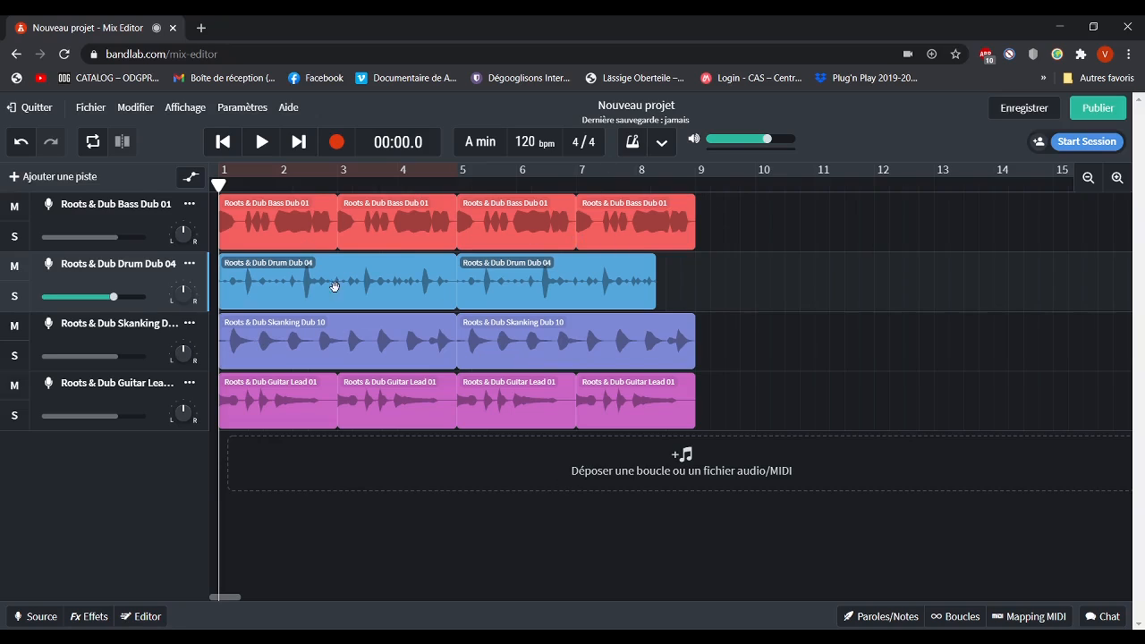
- Move all bass, drum and guitar regions four bars later so they start at bar 5, leaving the skanking regions in place
{"action": "left_click_drag", "start_coordinate": [705, 276], "coordinate": [256, 203]}
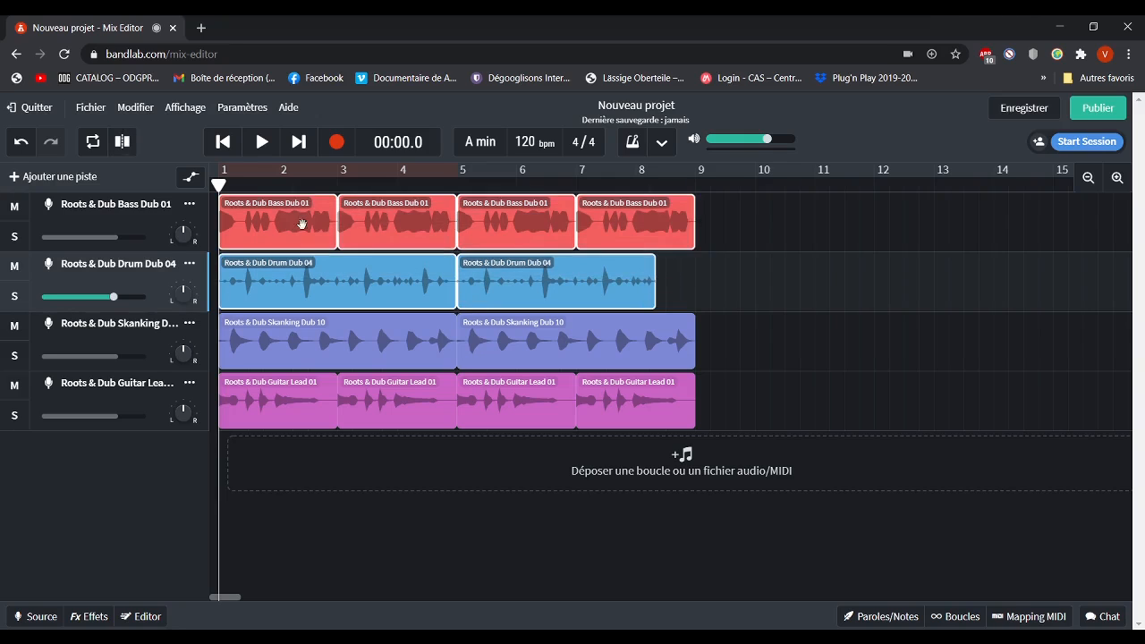
{"action": "left_click_drag", "start_coordinate": [297, 238], "coordinate": [536, 238]}
{"action": "left_click_drag", "start_coordinate": [621, 396], "coordinate": [859, 397]}
- Add a copy of the Skanking Dub 10 region at bar 9, and play the arrangement from the project start
{"action": "left_click", "coordinate": [689, 329]}
{"action": "left_click", "coordinate": [700, 183]}
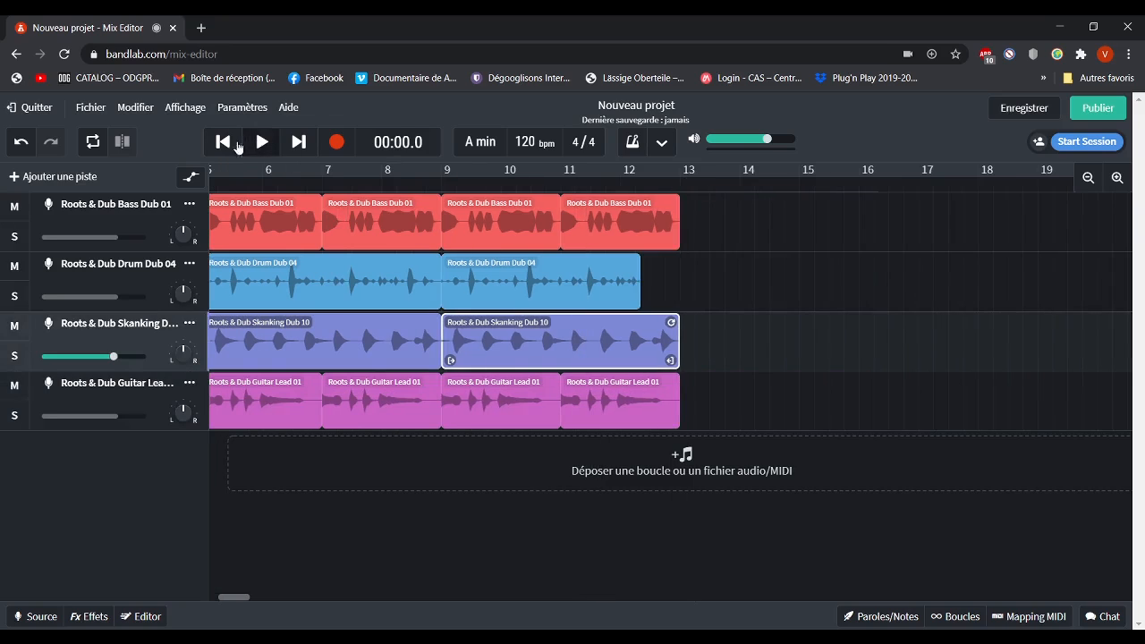
{"action": "left_click_drag", "start_coordinate": [237, 598], "coordinate": [227, 598]}
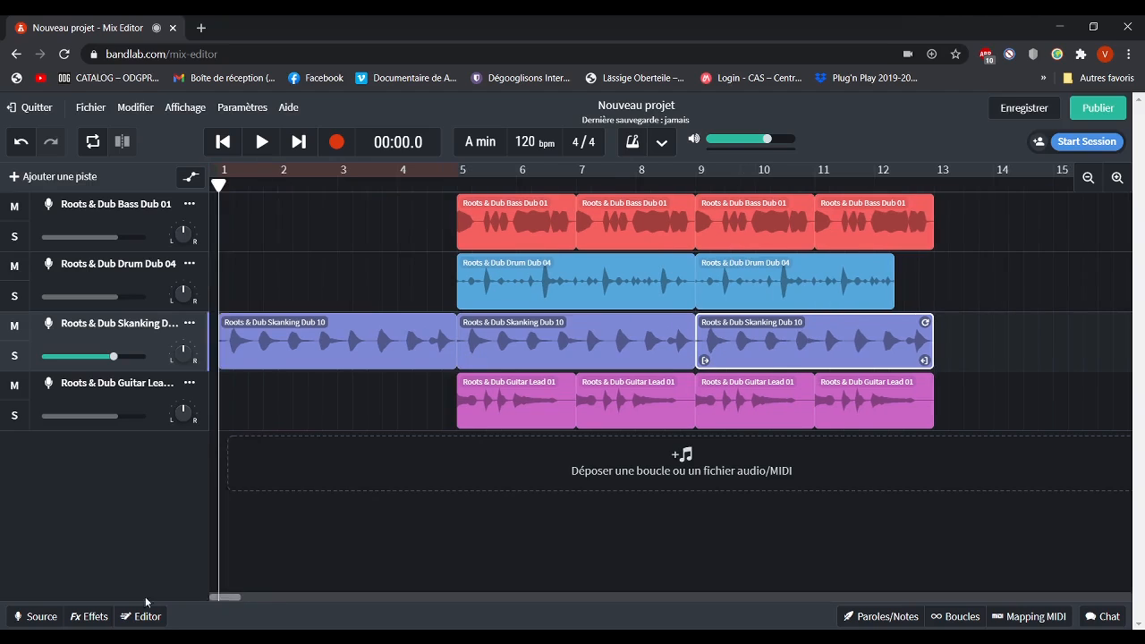
{"action": "key", "text": "space"}
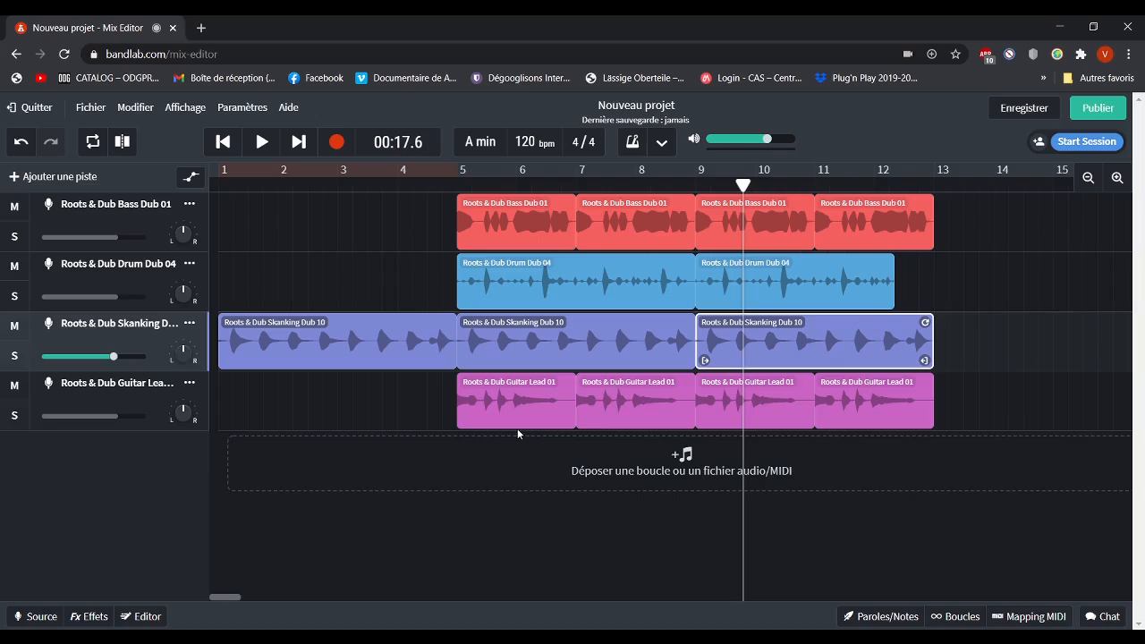
- Move the first Guitar Lead 01 region to bar 3 and place a copy of it at bar 5
{"action": "left_click", "coordinate": [513, 407]}
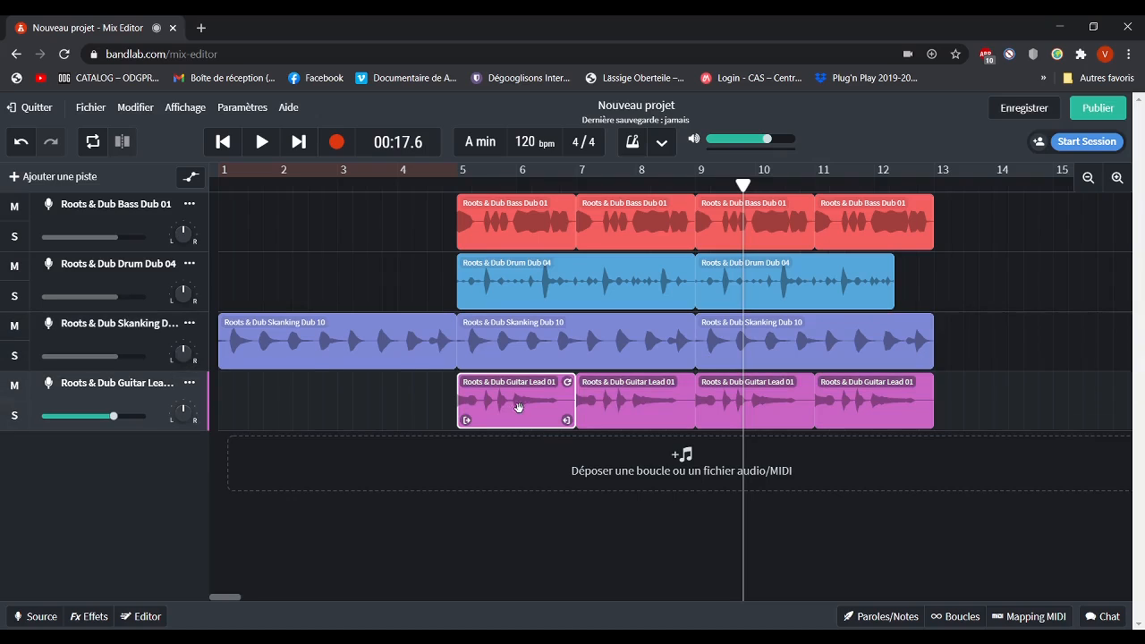
{"action": "left_click_drag", "start_coordinate": [518, 407], "coordinate": [385, 417]}
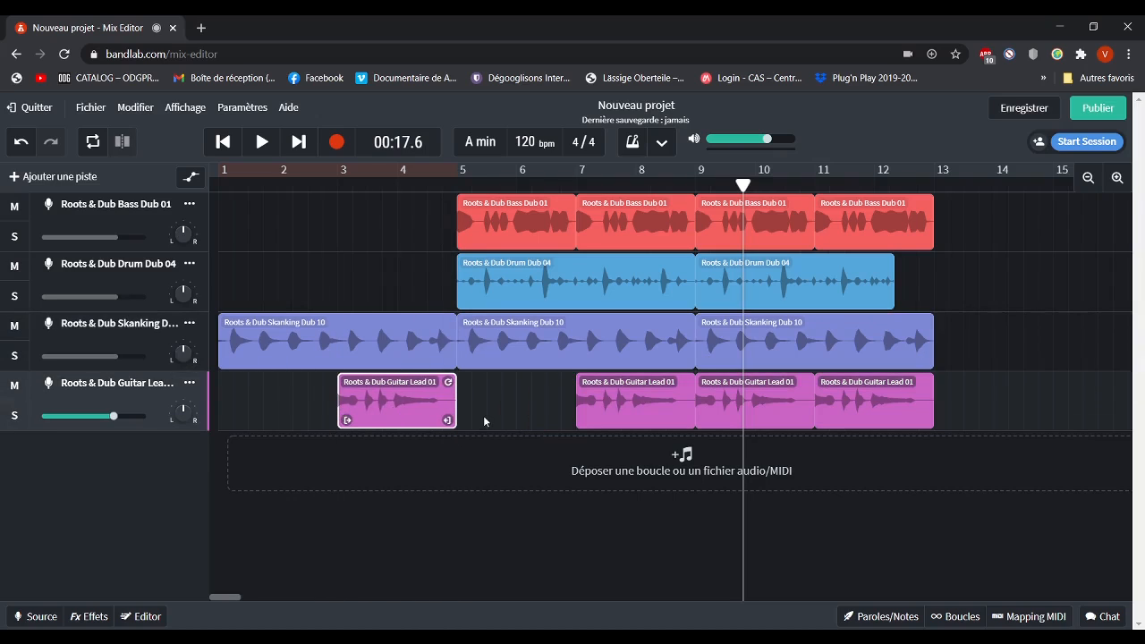
{"action": "key", "text": "ctrl+d"}
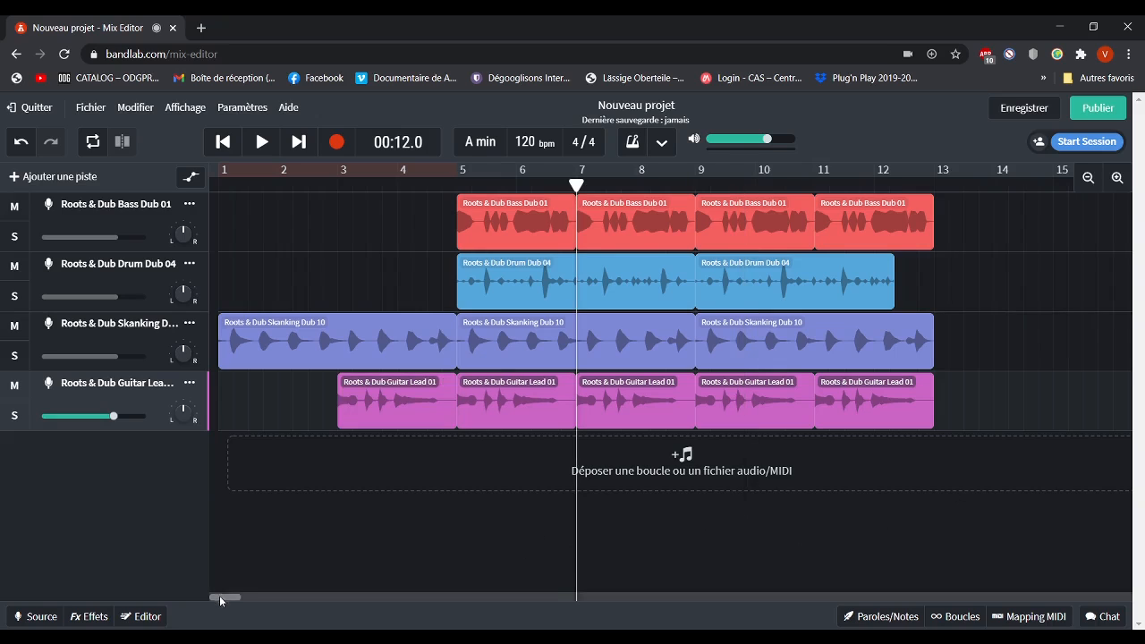
- Filter the dub loops by Drum, preview Roots & Dub Drum Dub 03 and add it to the drum track at bar 13
{"action": "mouse_move", "coordinate": [220, 596]}
{"action": "left_mouse_down"}
{"action": "mouse_move", "coordinate": [244, 598]}
{"action": "mouse_move", "coordinate": [231, 598]}
{"action": "left_mouse_up"}
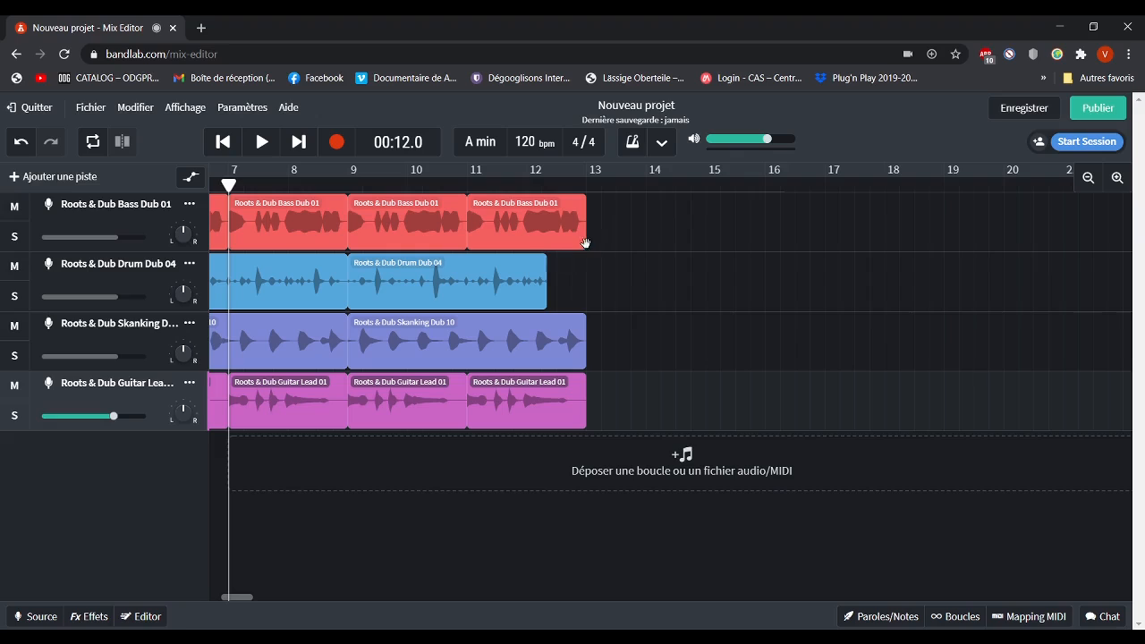
{"action": "left_click", "coordinate": [956, 617]}
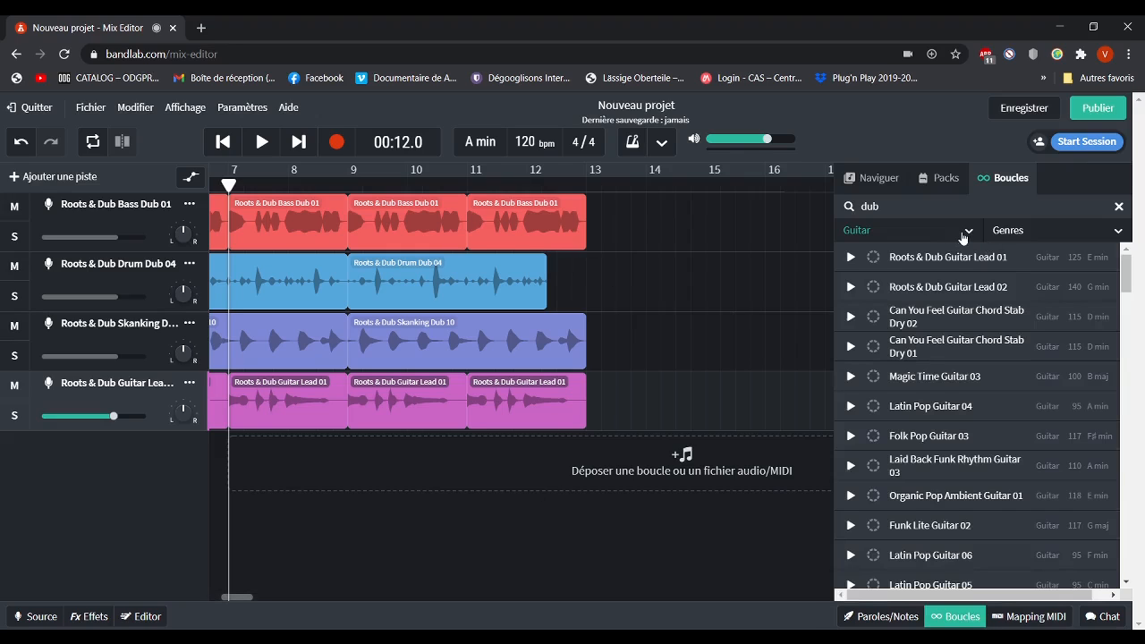
{"action": "left_click", "coordinate": [966, 234]}
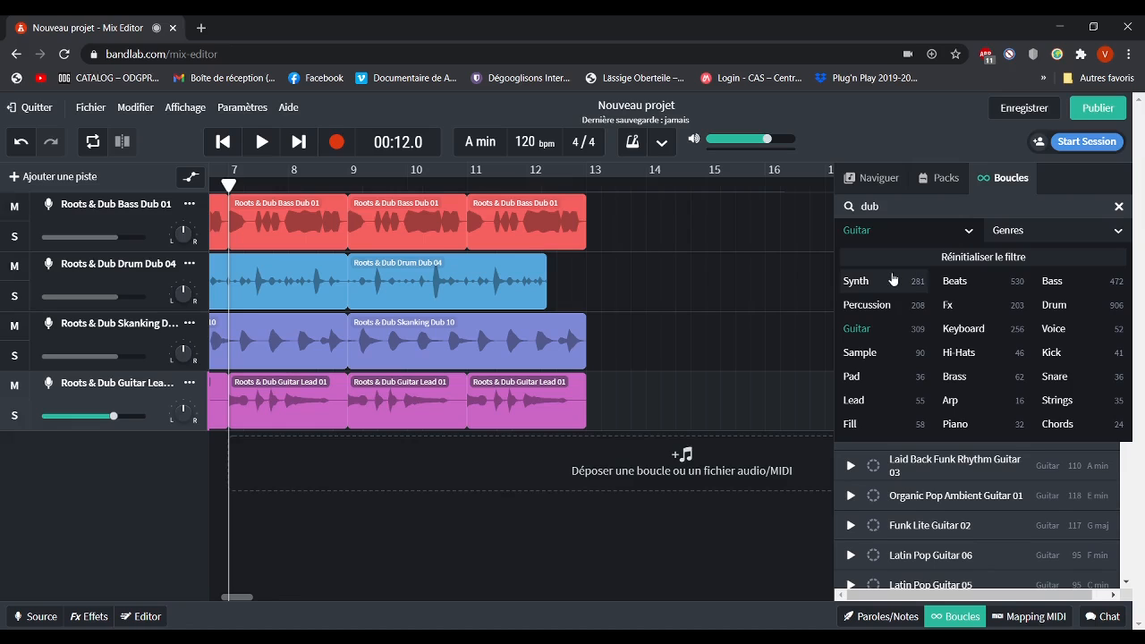
{"action": "left_click", "coordinate": [1052, 307]}
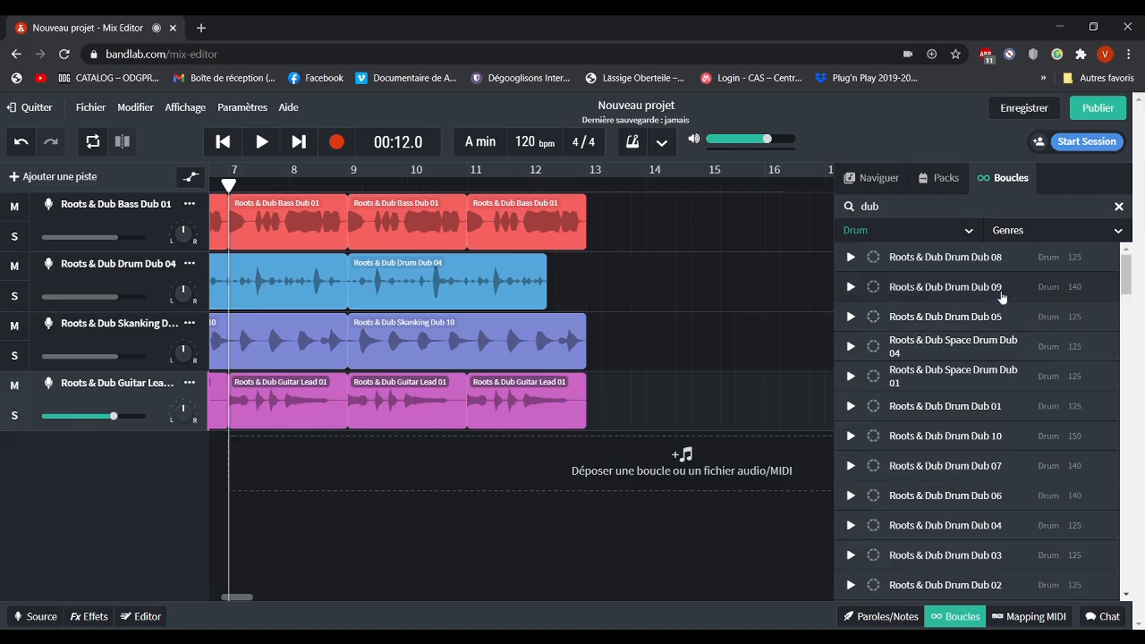
{"action": "left_click", "coordinate": [874, 556]}
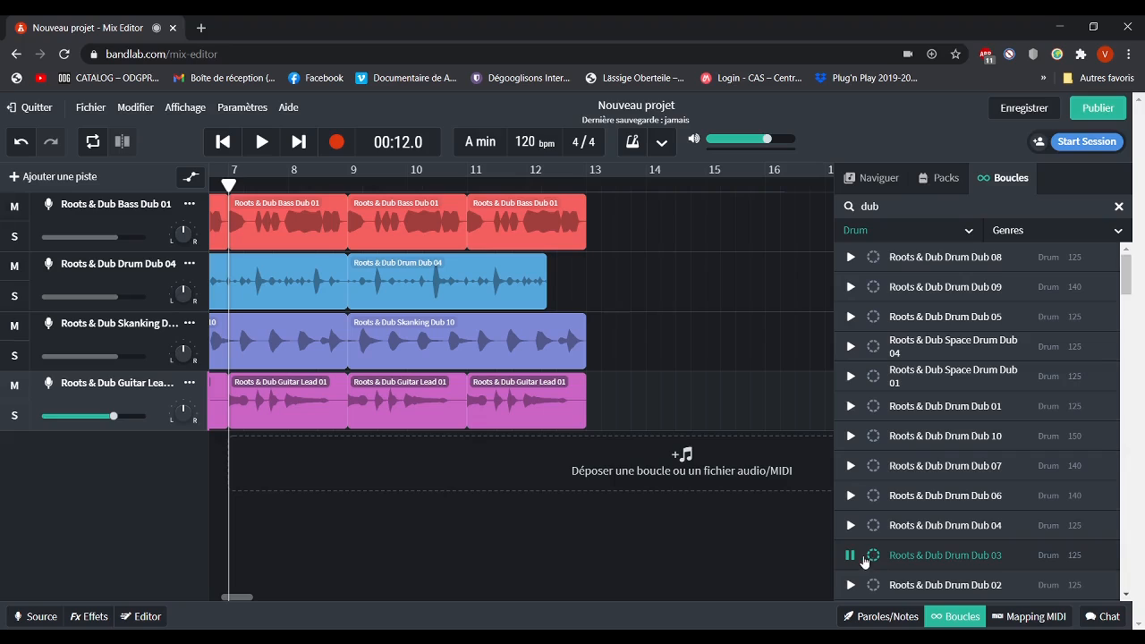
{"action": "left_click", "coordinate": [849, 555]}
{"action": "left_click_drag", "start_coordinate": [929, 562], "coordinate": [594, 272]}
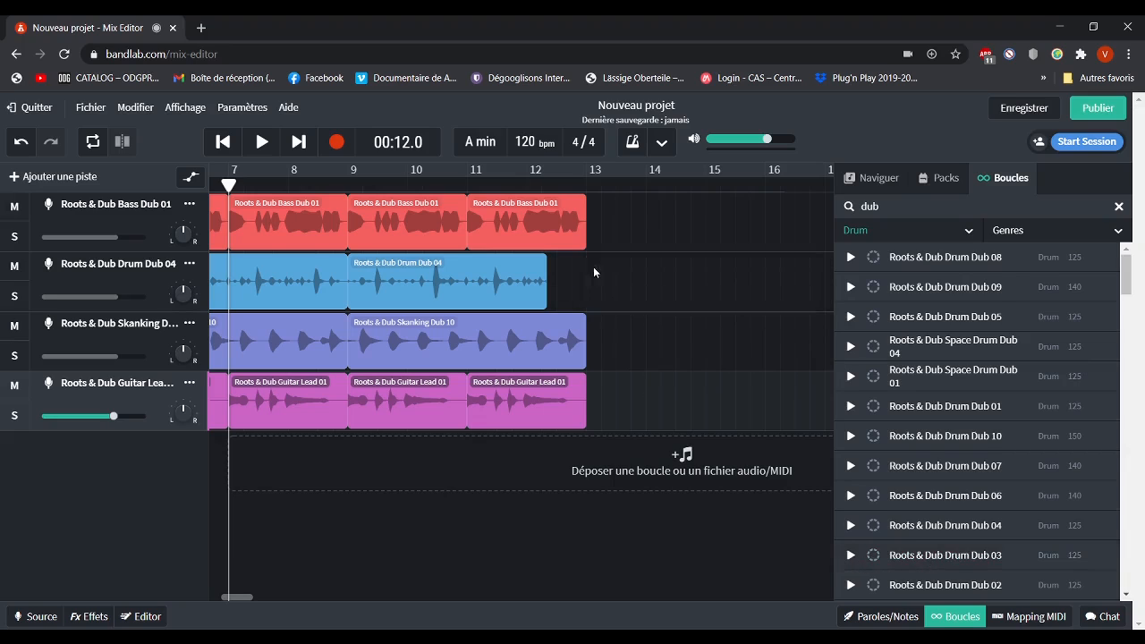
- Filter the dub loops by Lead, add Roots & Dub Melodica Lead on a new track at bar 13, and extend the bass and skanking loops to bar 17
{"action": "left_click", "coordinate": [931, 232]}
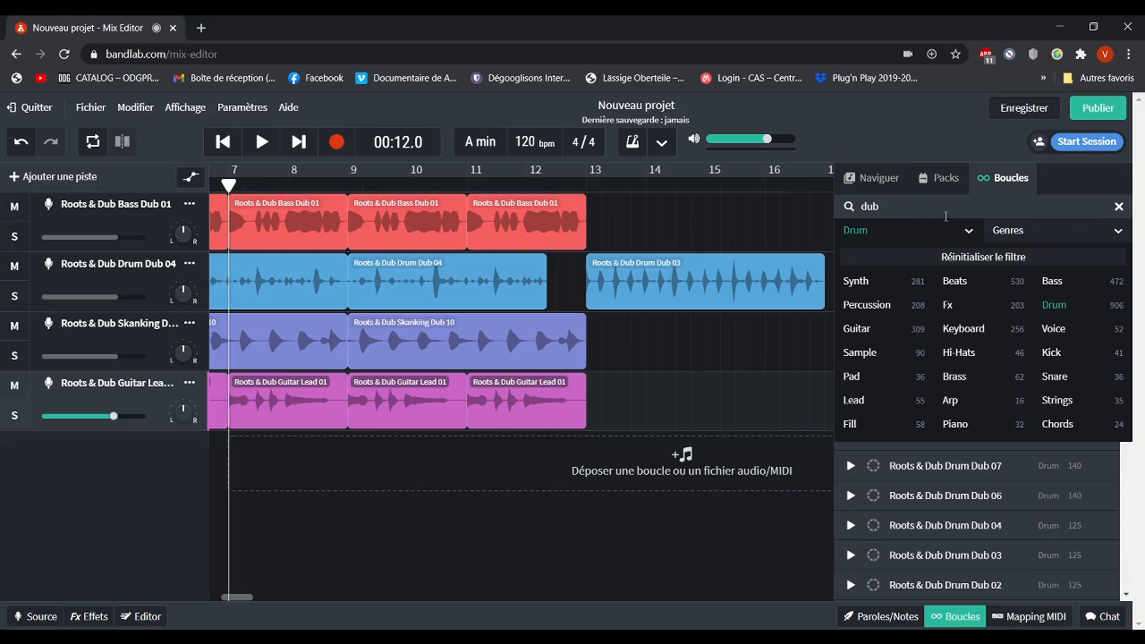
{"action": "left_click", "coordinate": [866, 404]}
{"action": "left_click", "coordinate": [1010, 267]}
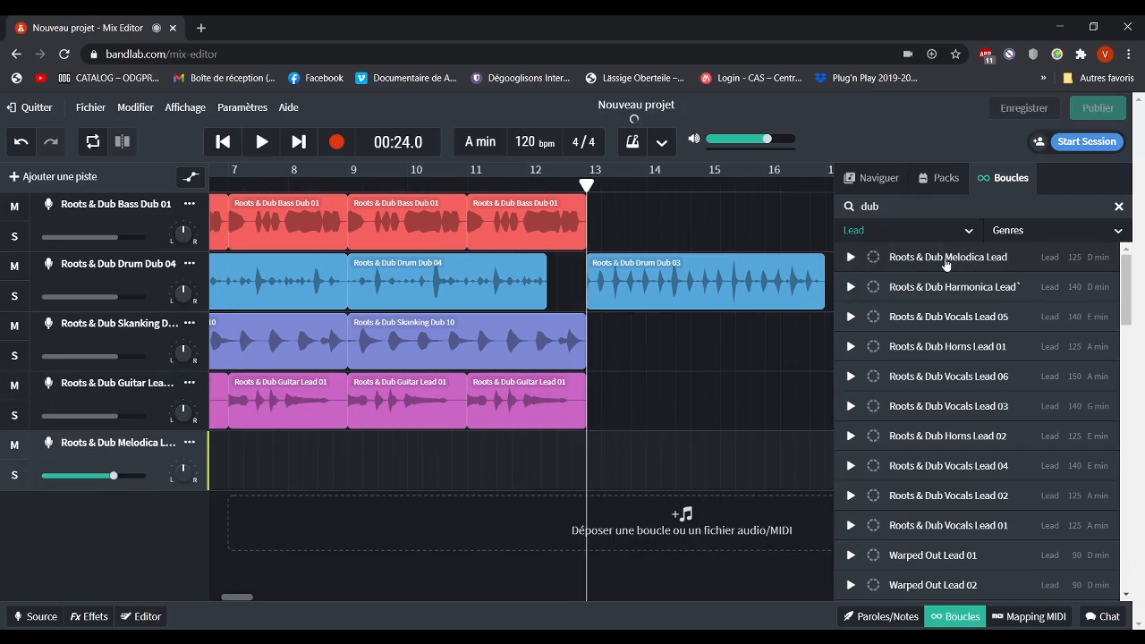
{"action": "left_click_drag", "start_coordinate": [944, 267], "coordinate": [590, 466]}
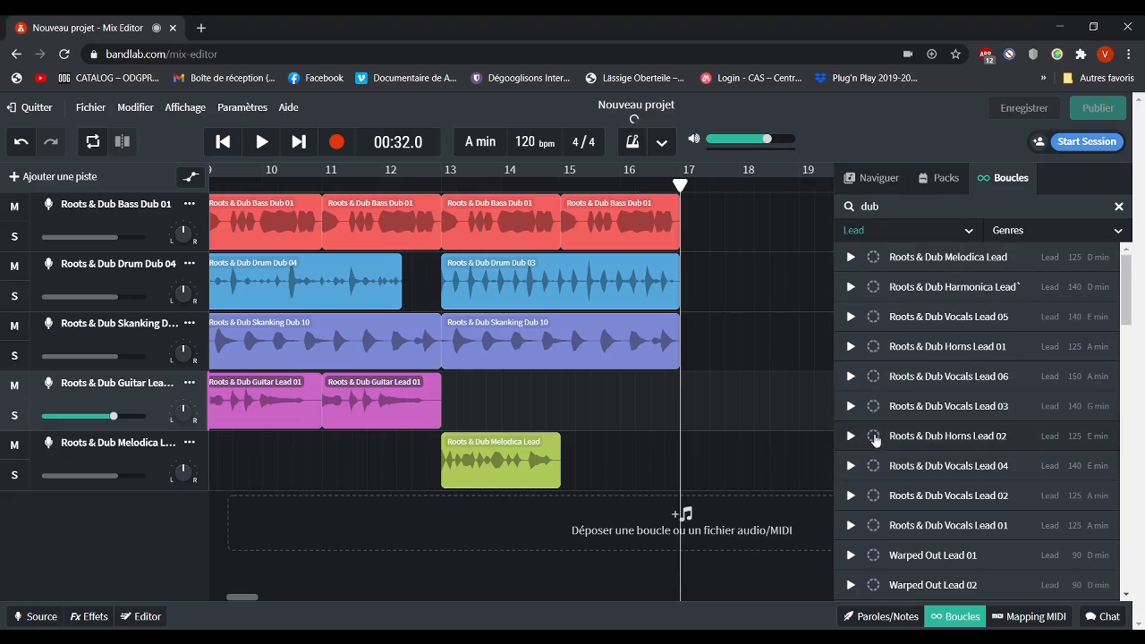
- Preview Roots & Dub Horns Lead 01 and add it on a new track at bar 13, with a second Melodica Lead region at bar 15
{"action": "left_click", "coordinate": [850, 347]}
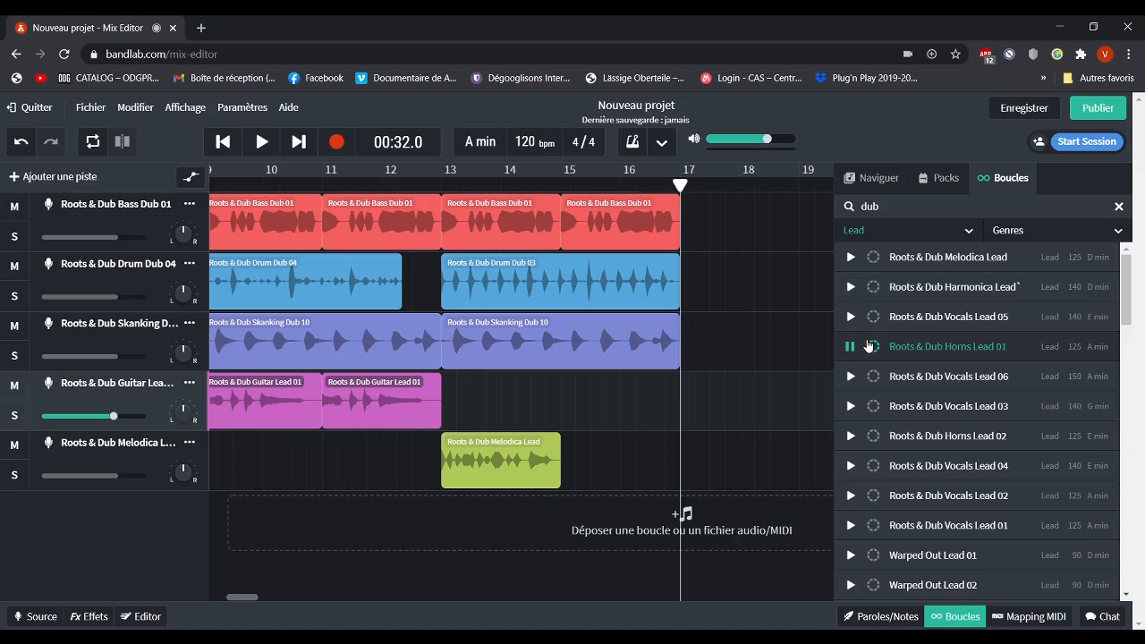
{"action": "left_click_drag", "start_coordinate": [853, 353], "coordinate": [619, 217]}
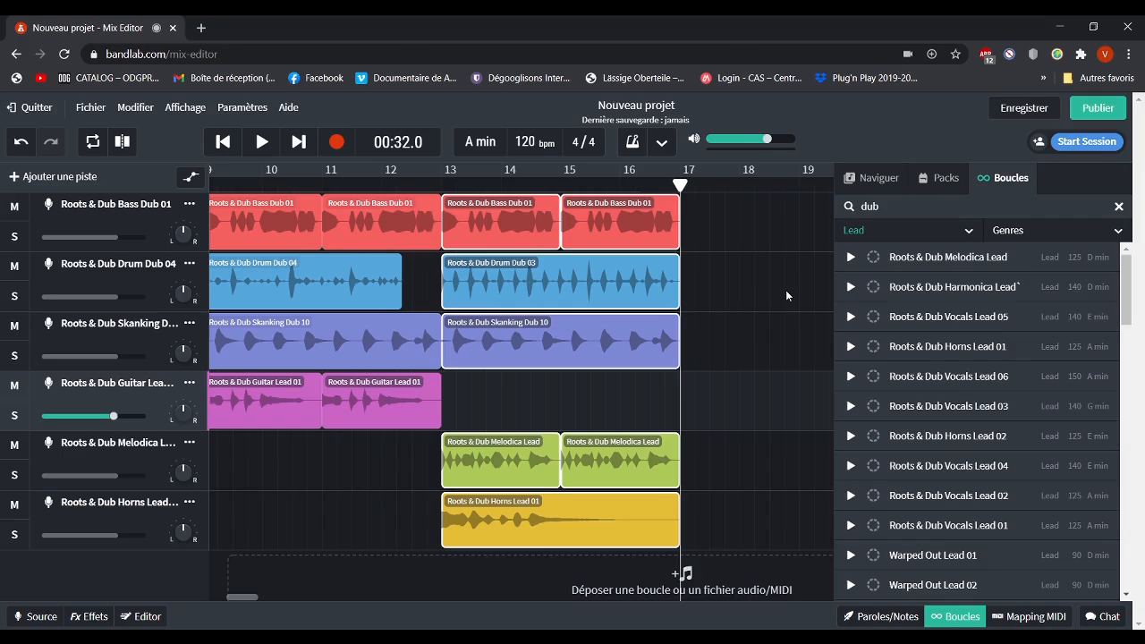
- Duplicate the bass, drum, skanking, melodica and horns regions of bars 13 to 16 at bar 17
{"action": "key", "text": "ctrl+v"}
{"action": "left_click", "coordinate": [703, 139]}
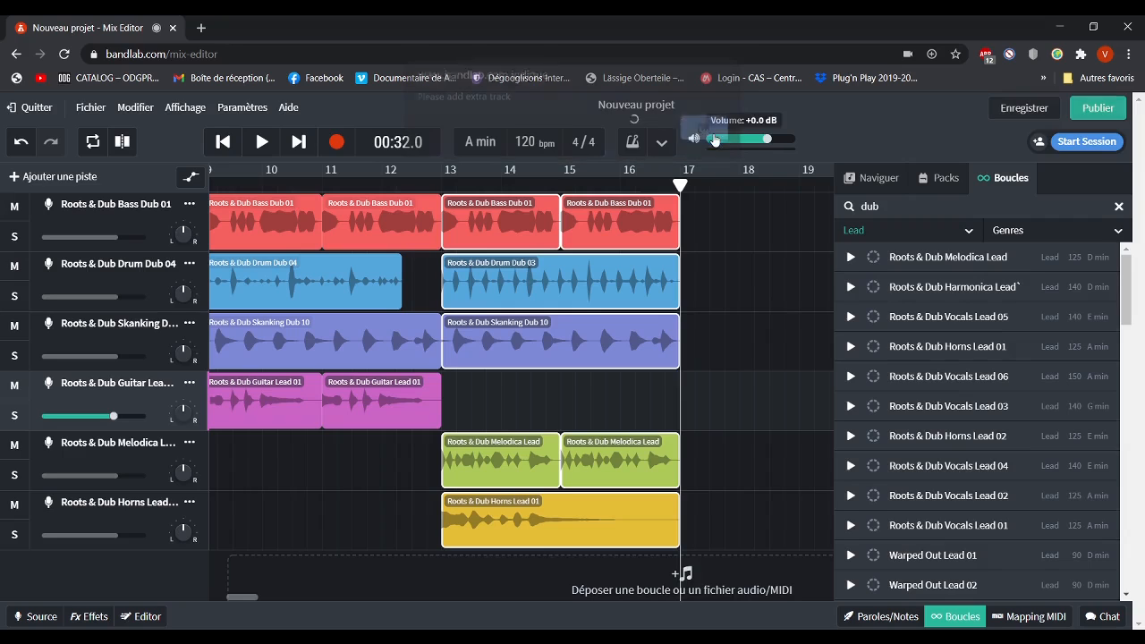
{"action": "left_click", "coordinate": [690, 231]}
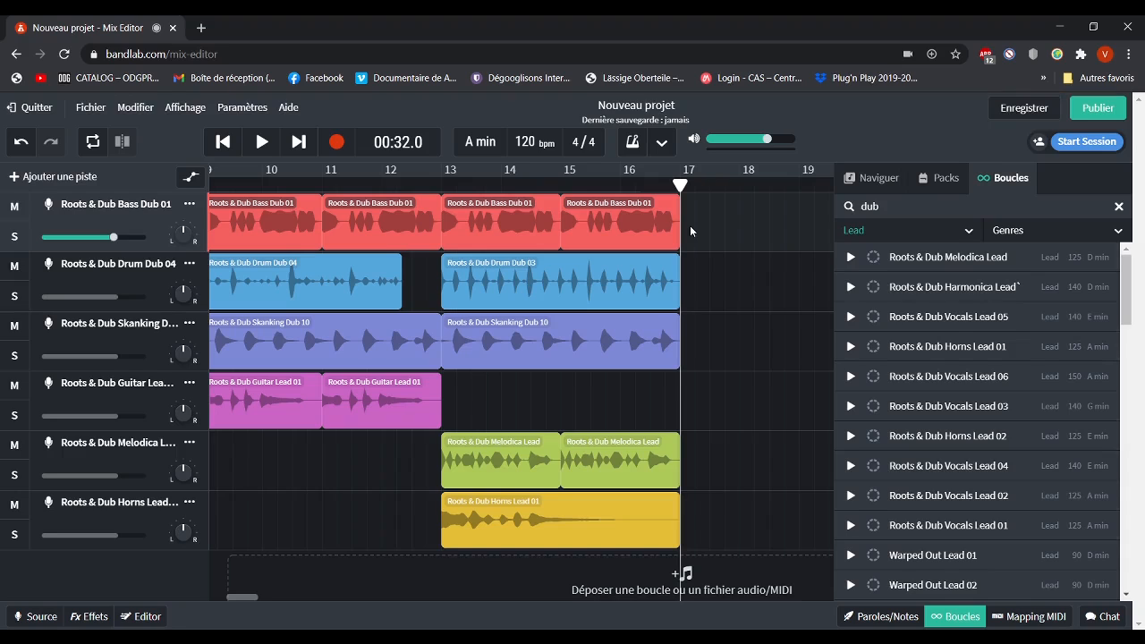
{"action": "key", "text": "ctrl+v"}
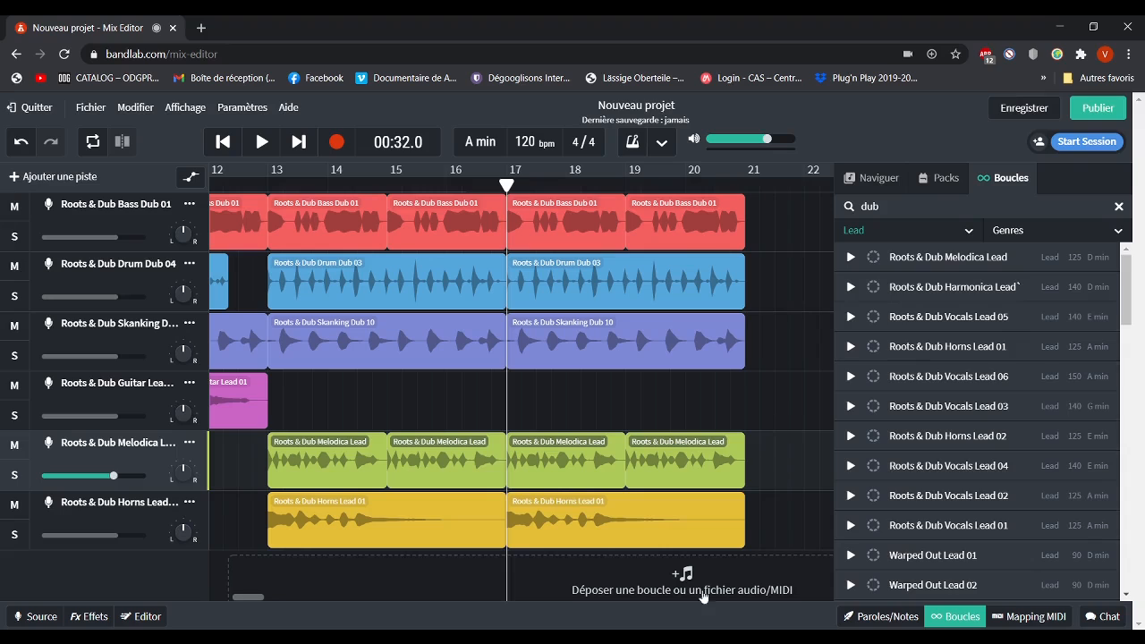
- Add copies of the Horns Lead 01 region and the full-length Drum Dub 04 region at bar 21 of their tracks
{"action": "left_click_drag", "start_coordinate": [244, 599], "coordinate": [248, 599]}
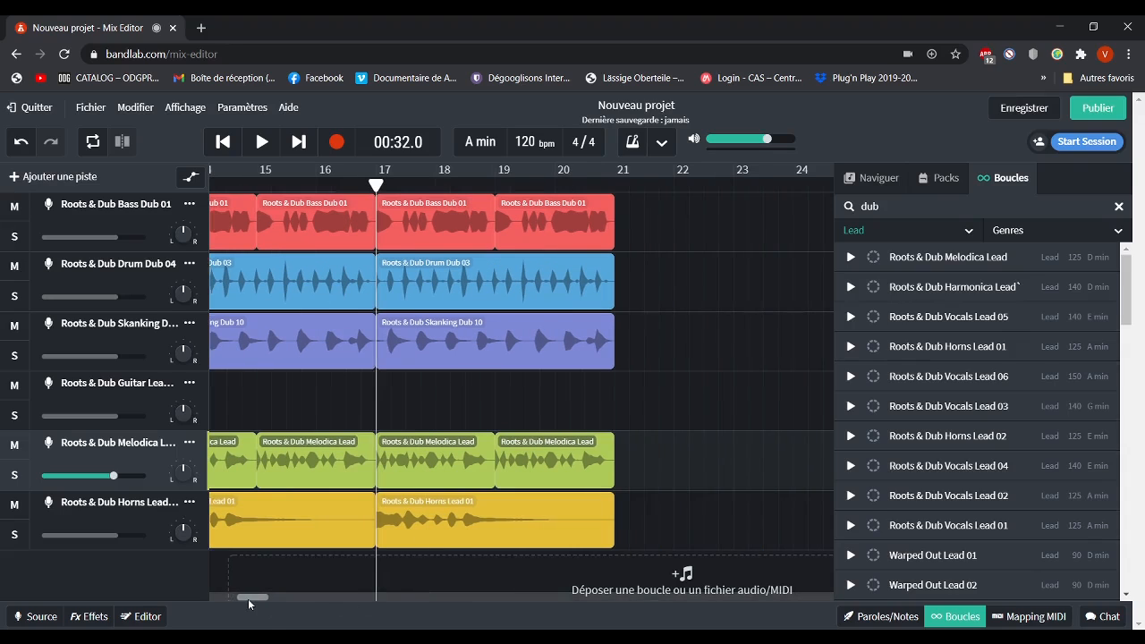
{"action": "left_click", "coordinate": [498, 530]}
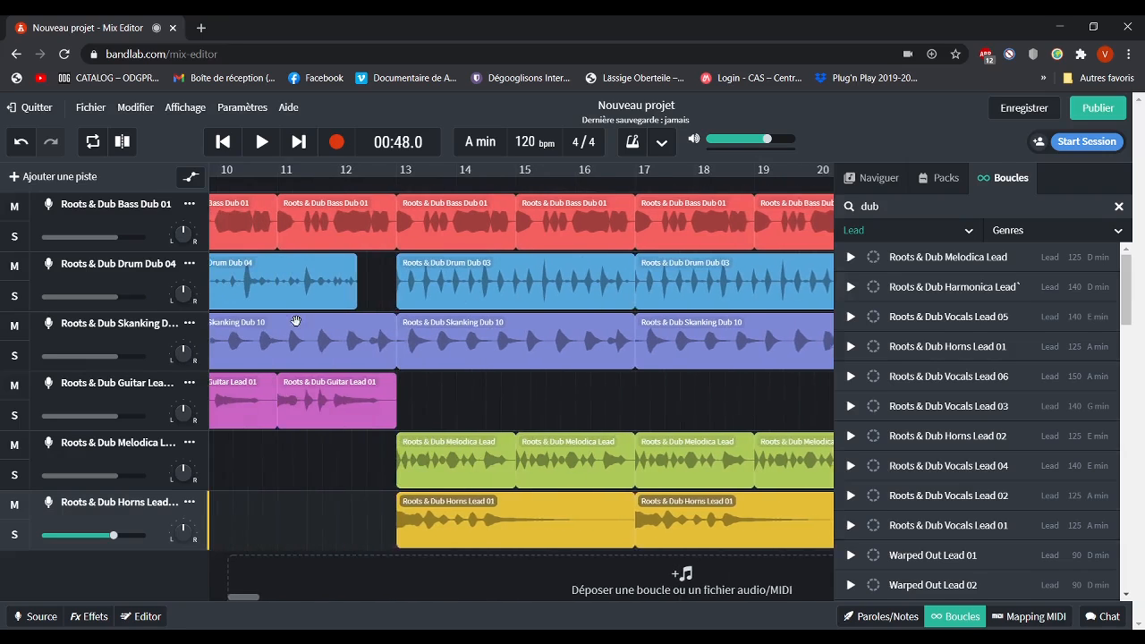
{"action": "scroll", "coordinate": [241, 302], "scroll_direction": "left", "scroll_amount": 2}
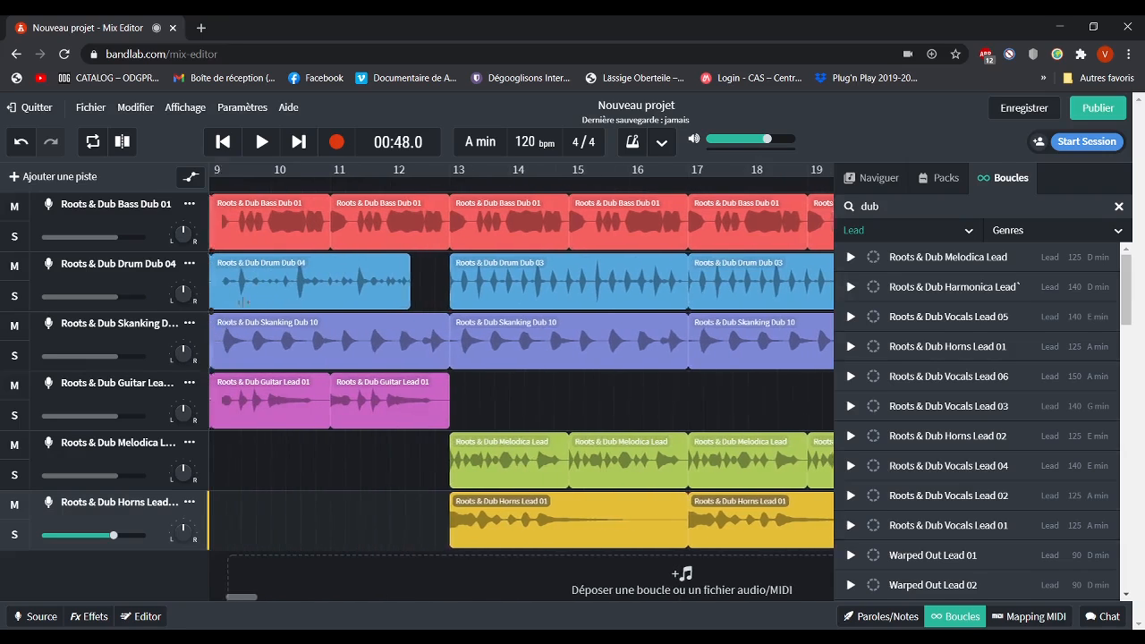
{"action": "scroll", "coordinate": [242, 302], "scroll_direction": "left", "scroll_amount": 5}
{"action": "left_click", "coordinate": [328, 287]}
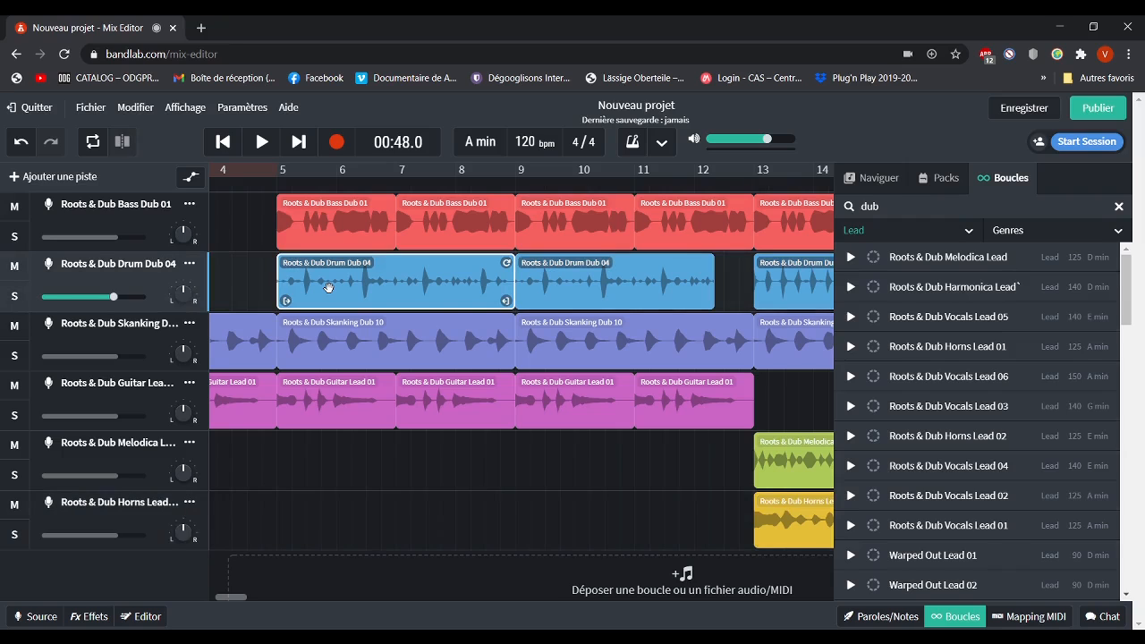
{"action": "scroll", "coordinate": [328, 287], "scroll_direction": "left", "scroll_amount": 3}
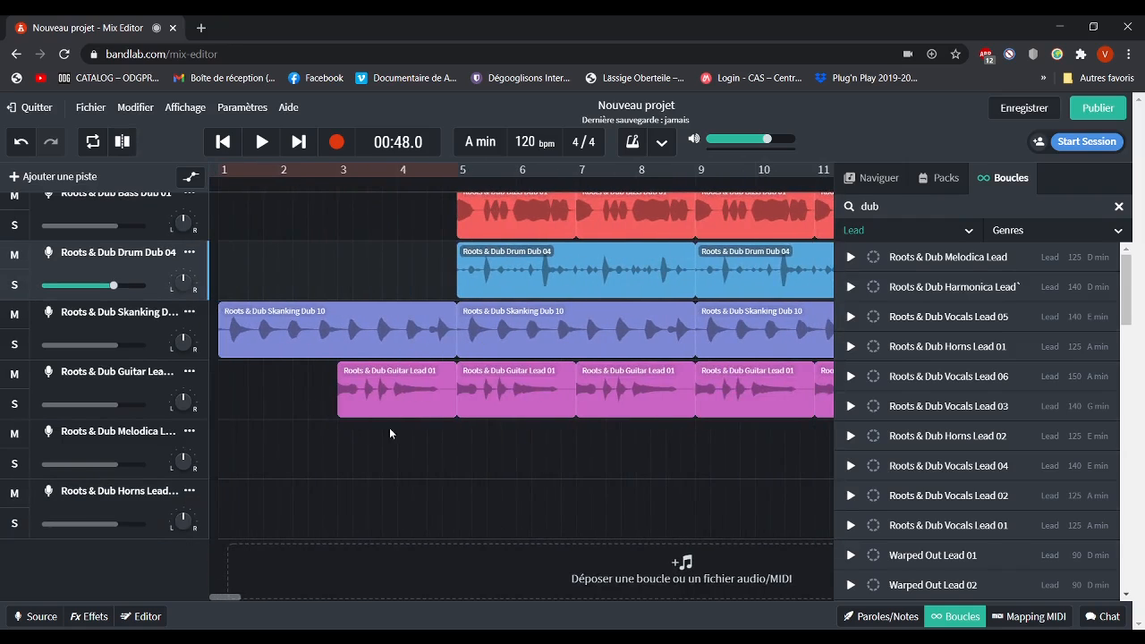
{"action": "scroll", "coordinate": [600, 424], "scroll_direction": "down", "scroll_amount": 1}
{"action": "scroll", "coordinate": [599, 424], "scroll_direction": "right", "scroll_amount": 2}
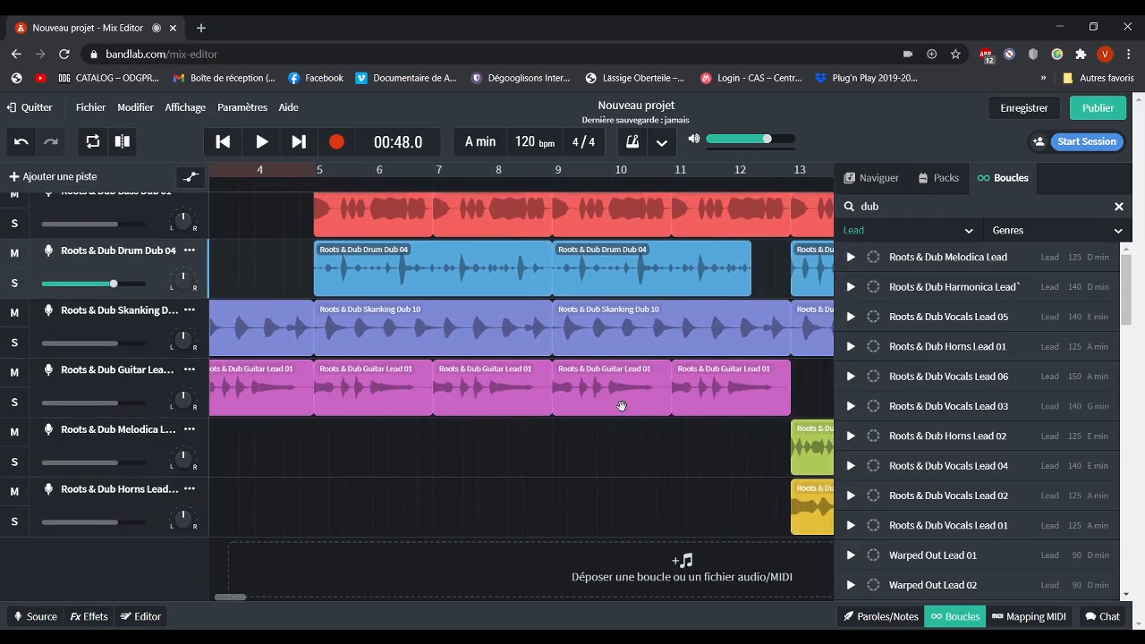
- Add Guitar Lead 01 copies at bars 21 and 23, and trim the last Drum Dub 04 region's end back to just before the middle of bar 23
{"action": "left_click", "coordinate": [731, 405]}
{"action": "scroll", "coordinate": [731, 405], "scroll_direction": "right", "scroll_amount": 8}
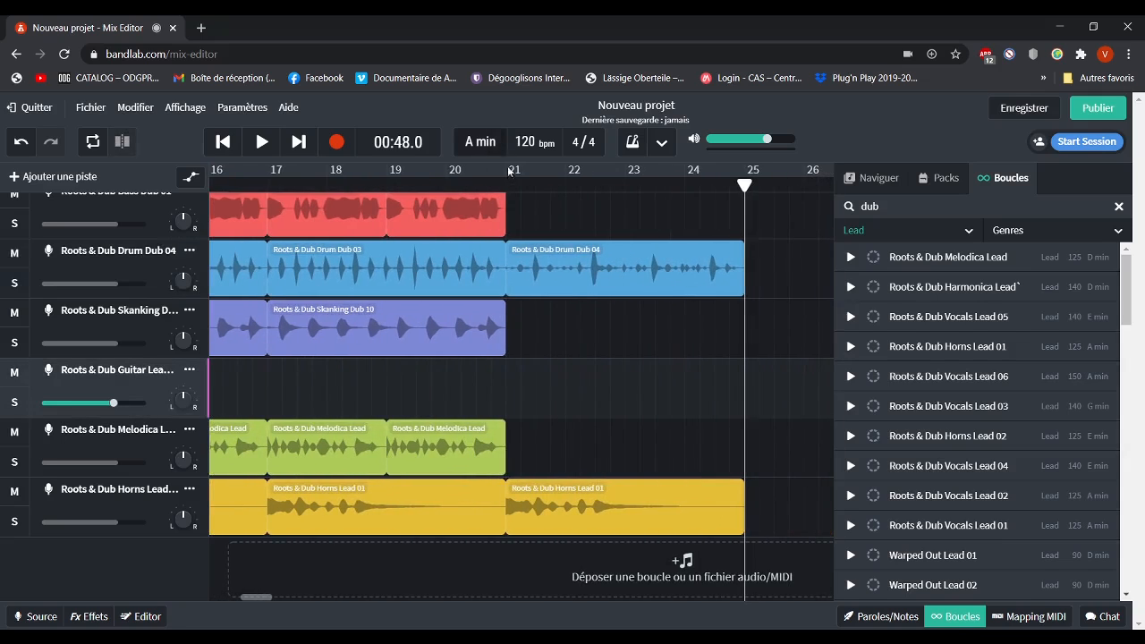
{"action": "left_click", "coordinate": [507, 181]}
{"action": "key", "text": "ctrl+v"}
{"action": "left_click", "coordinate": [673, 292]}
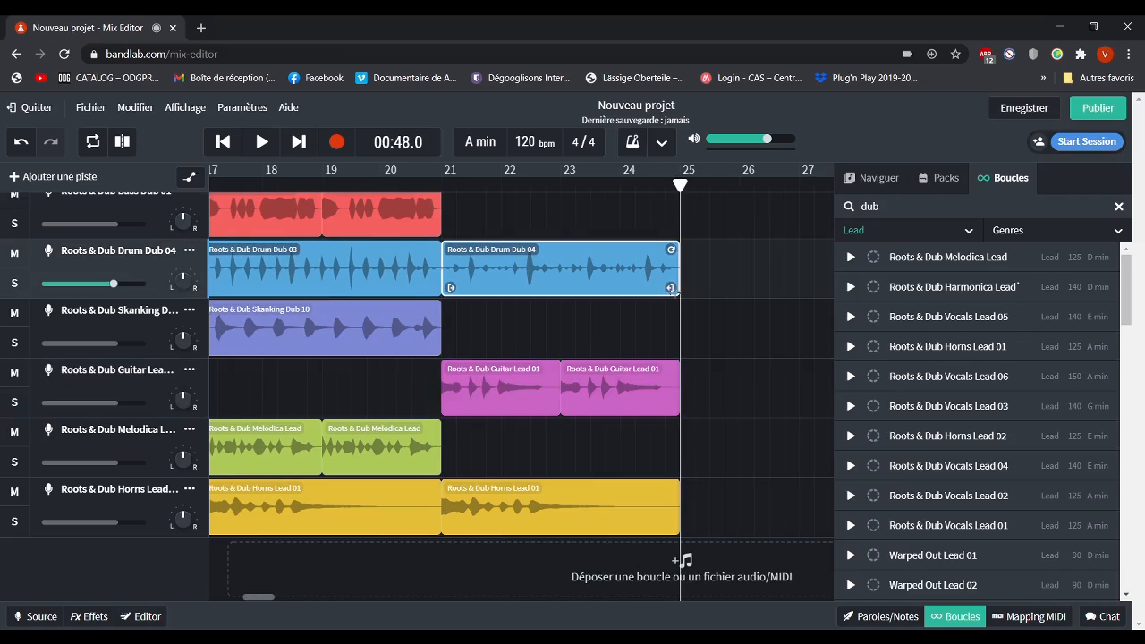
{"action": "left_click_drag", "start_coordinate": [673, 291], "coordinate": [586, 291]}
- Play the whole arrangement from the project start to its end with the loop library hidden
{"action": "left_click", "coordinate": [222, 142]}
{"action": "left_click", "coordinate": [261, 141]}
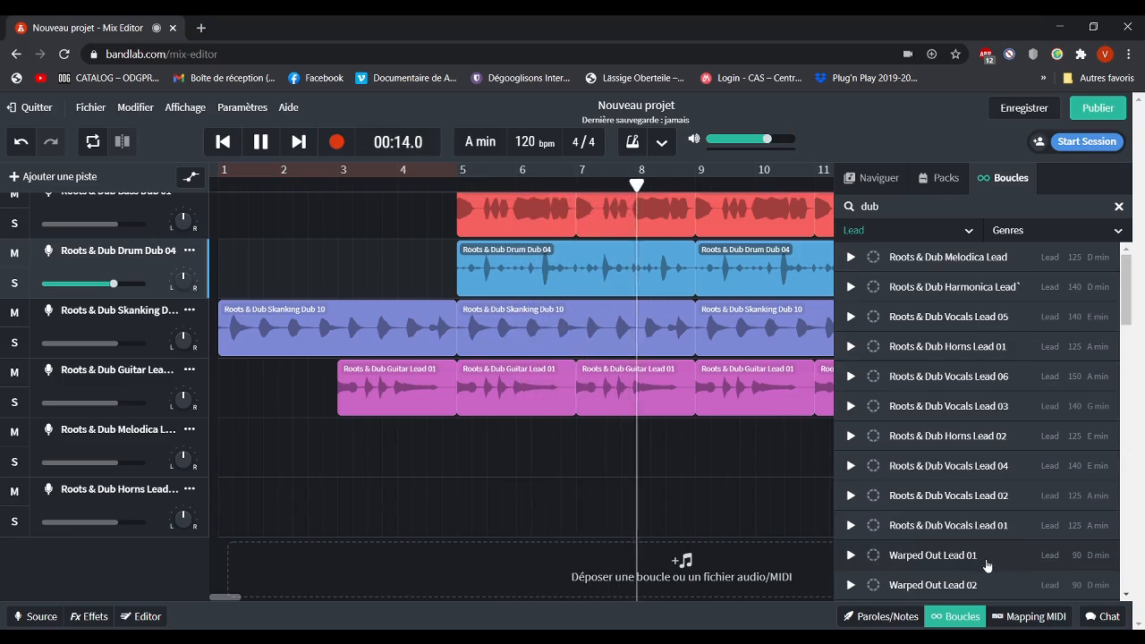
{"action": "left_click", "coordinate": [931, 619]}
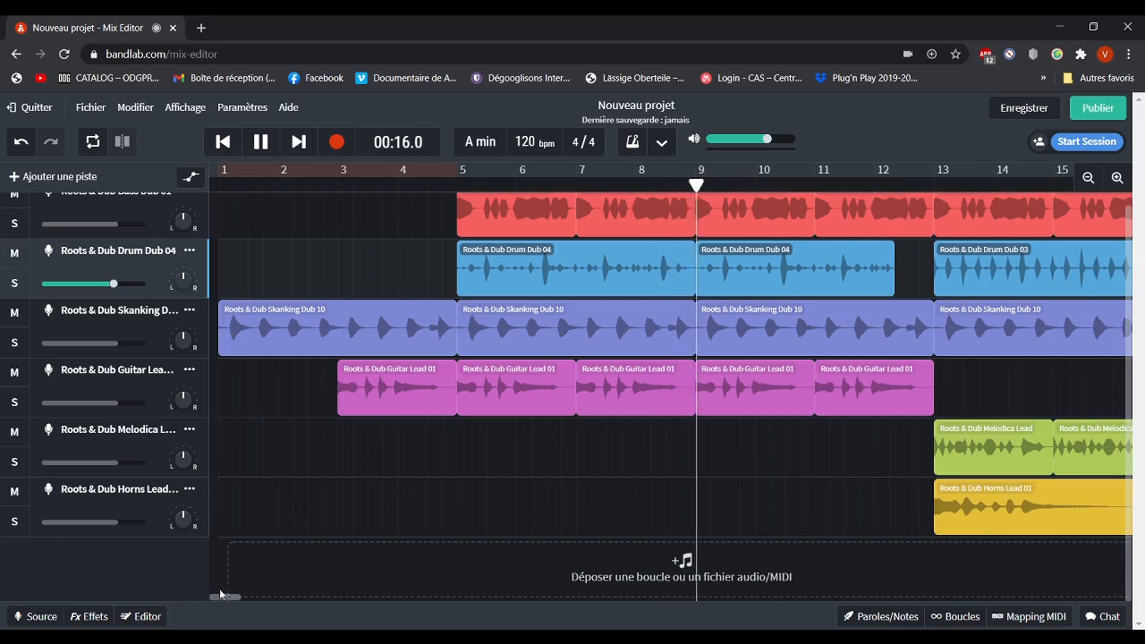
{"action": "left_click_drag", "start_coordinate": [224, 597], "coordinate": [246, 591]}
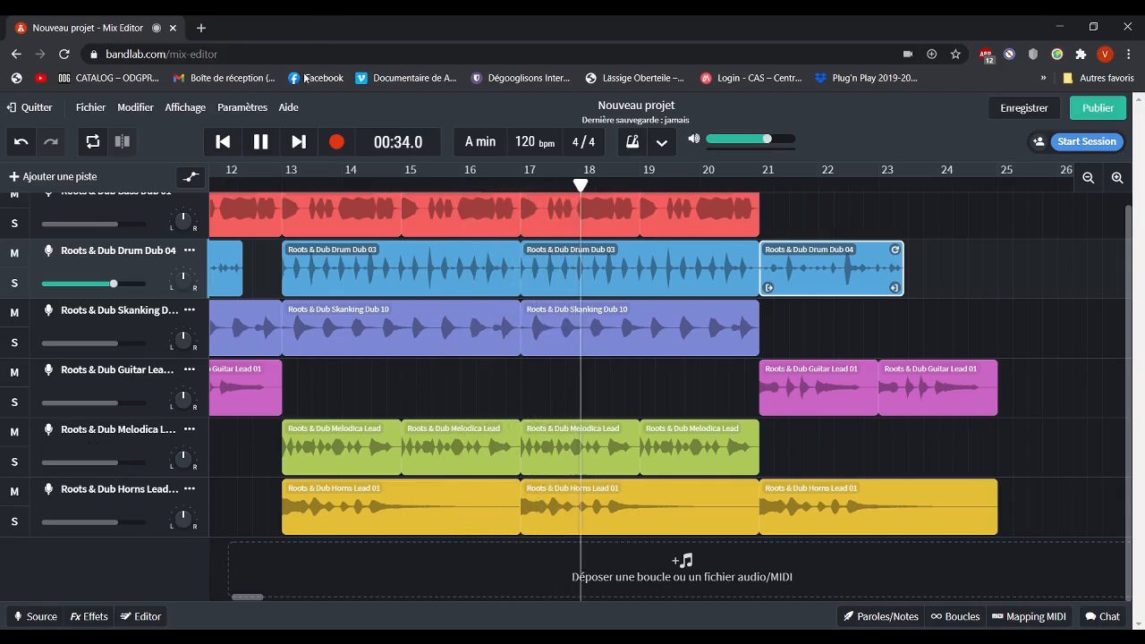
{"action": "left_click", "coordinate": [262, 141]}
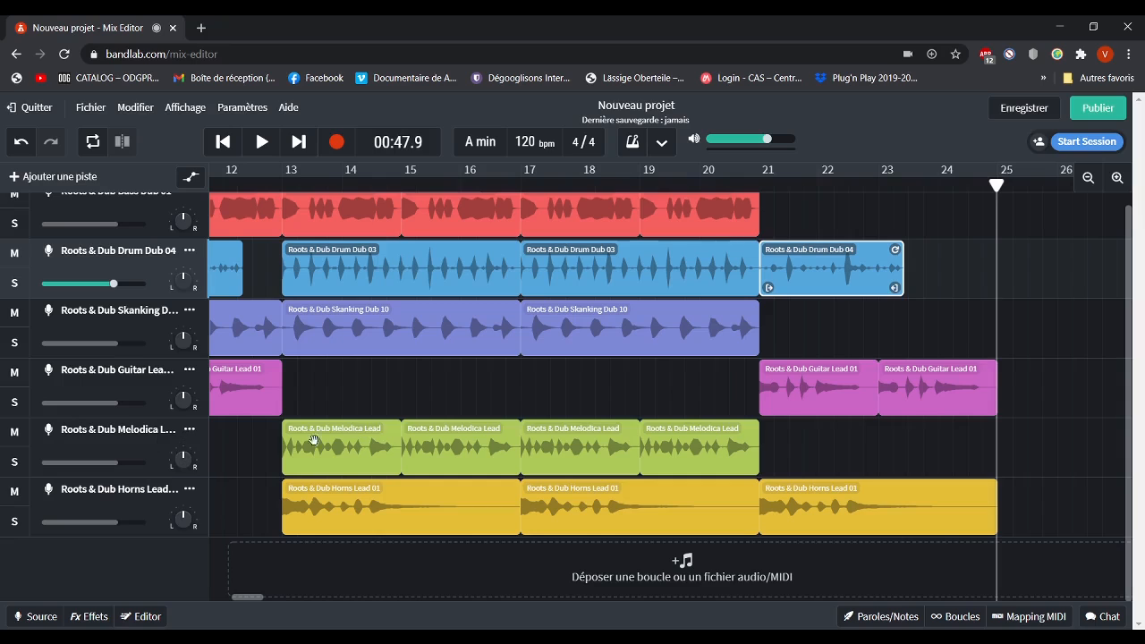
- Raise the Melodica Lead track's volume slightly and lower the Horns Lead track's volume to about -0.5 dB
{"action": "left_click", "coordinate": [121, 463]}
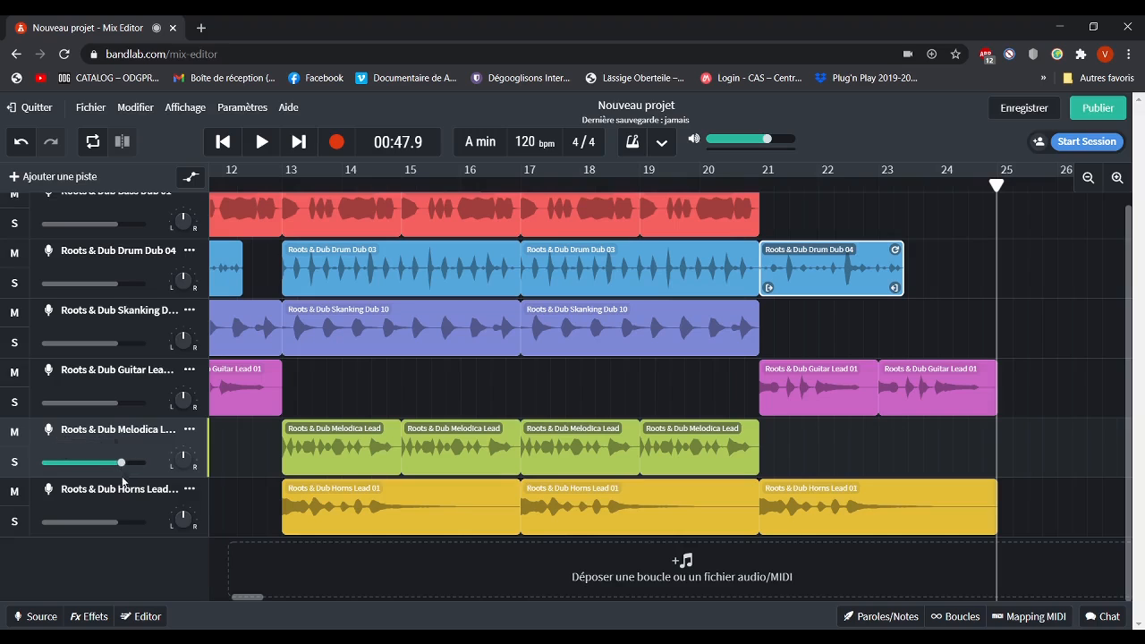
{"action": "left_click", "coordinate": [115, 524]}
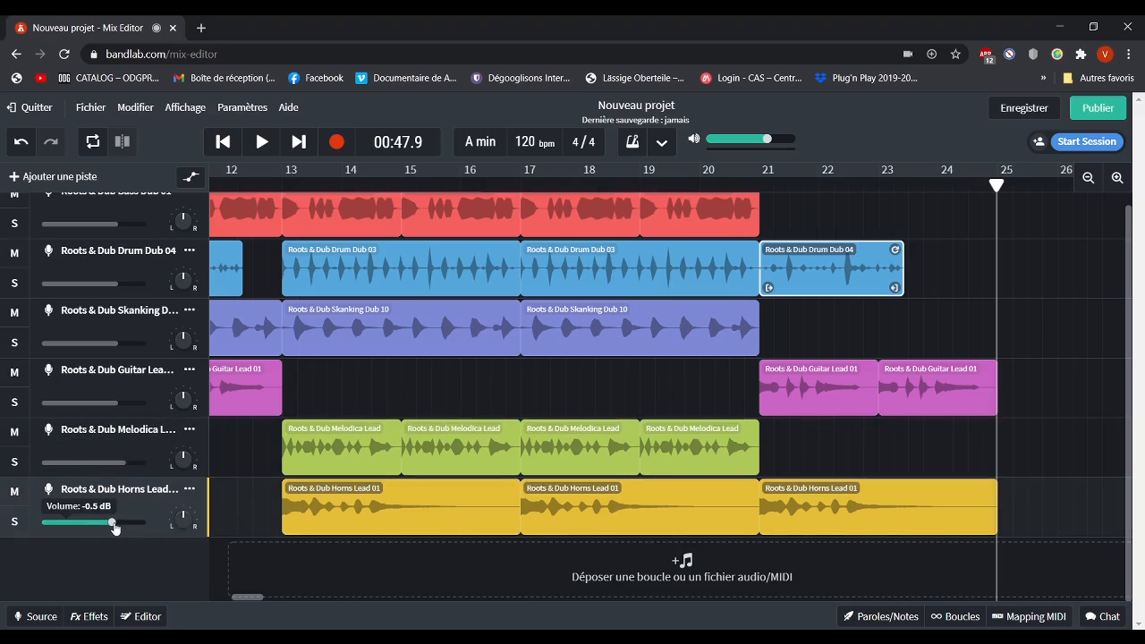
- Lower the Horns Lead track's volume slightly further and play the mix for a moment from bar 13
{"action": "left_click_drag", "start_coordinate": [115, 526], "coordinate": [111, 524]}
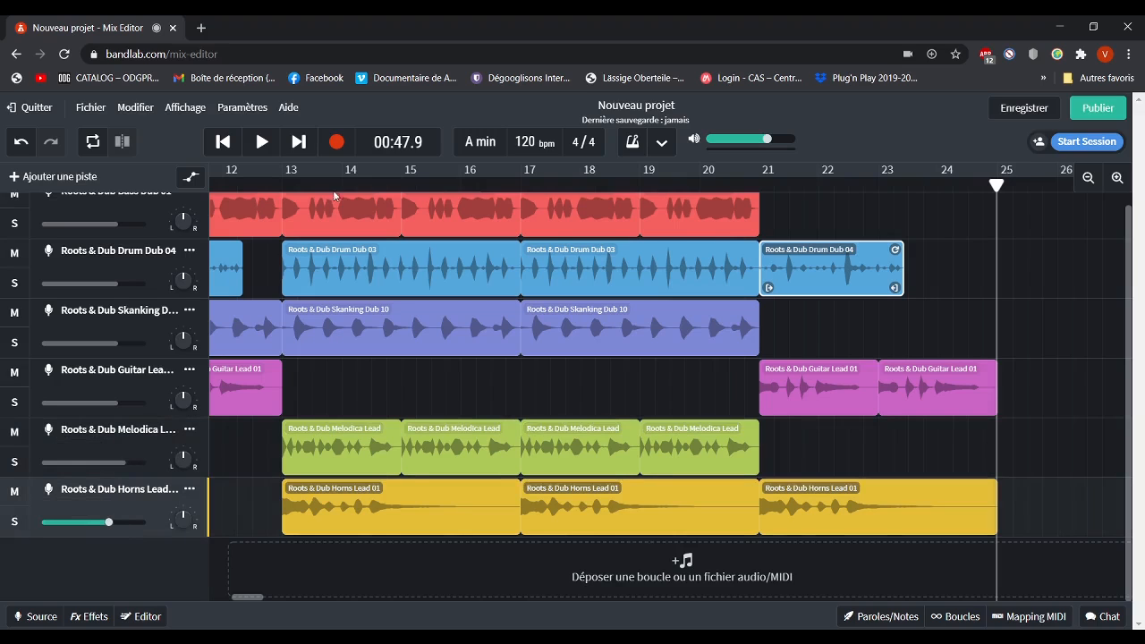
{"action": "left_click", "coordinate": [281, 183]}
{"action": "left_click", "coordinate": [262, 141]}
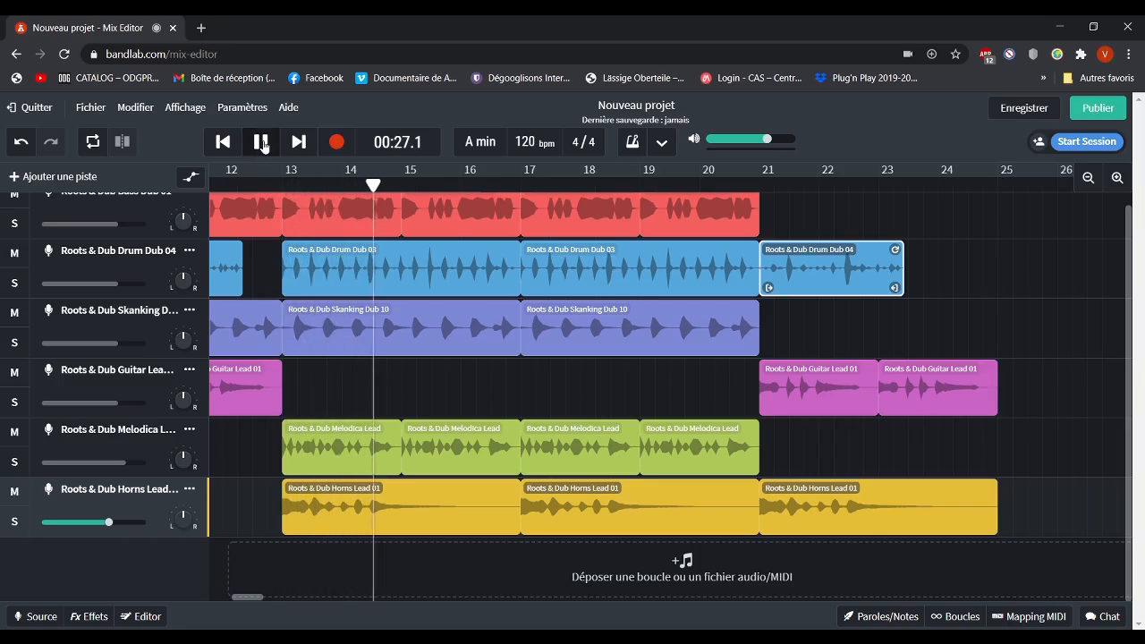
{"action": "left_click", "coordinate": [262, 143]}
- Filter the dub loops by Fx, preview Vinyl Dub Noise and place two copies back to back from bar 1 on a new track
{"action": "left_click", "coordinate": [955, 617]}
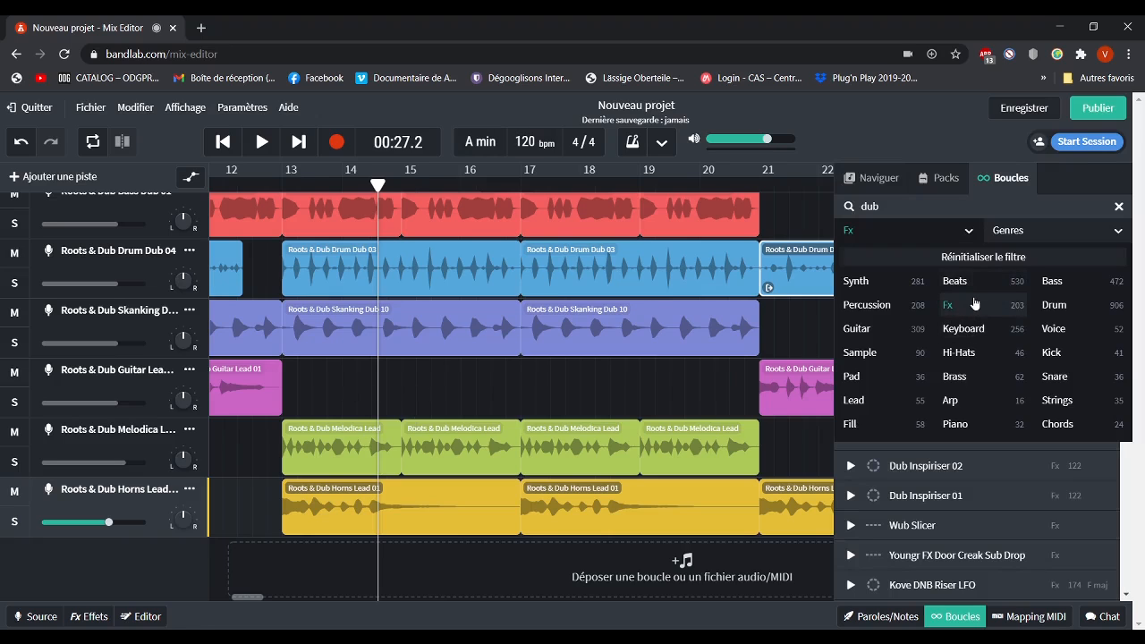
{"action": "left_click", "coordinate": [973, 304]}
{"action": "left_click", "coordinate": [956, 236]}
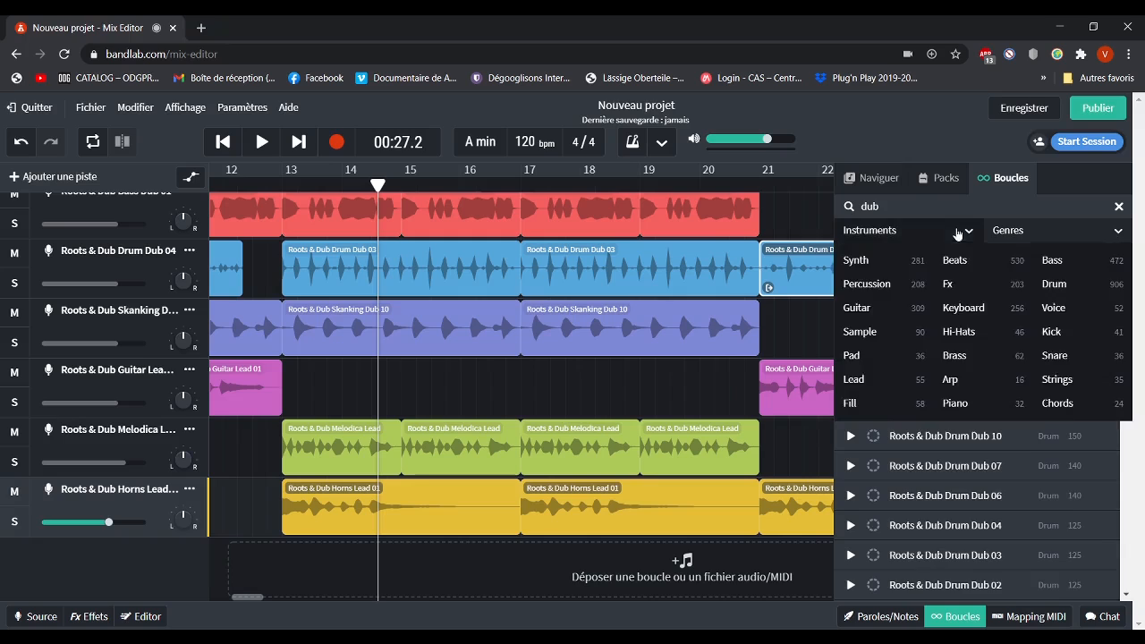
{"action": "left_click", "coordinate": [960, 284]}
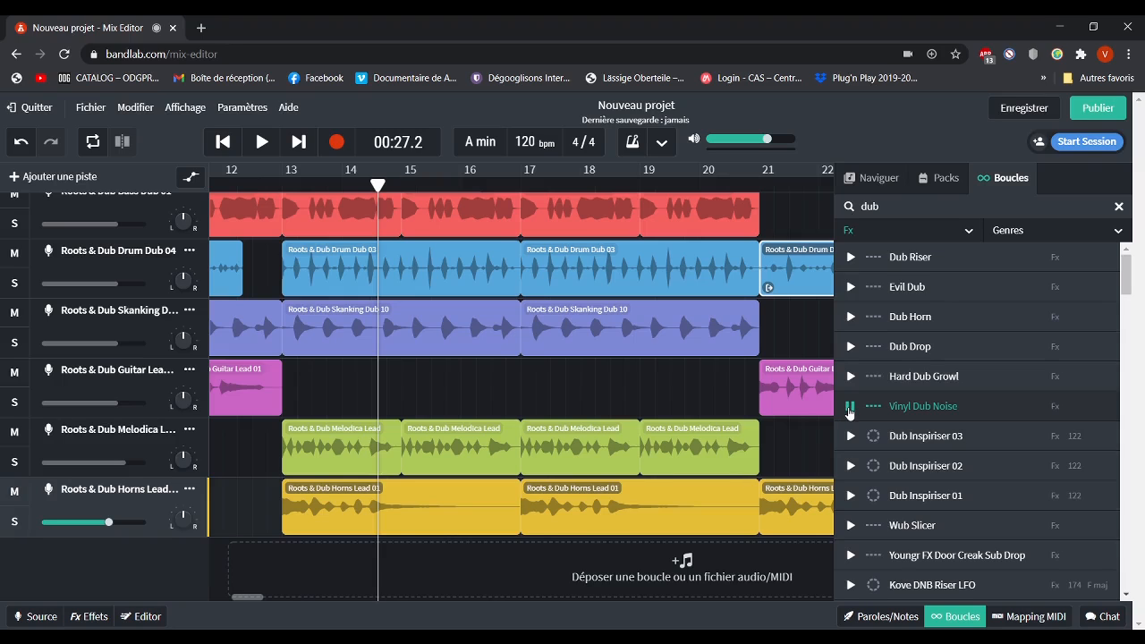
{"action": "left_click", "coordinate": [850, 409]}
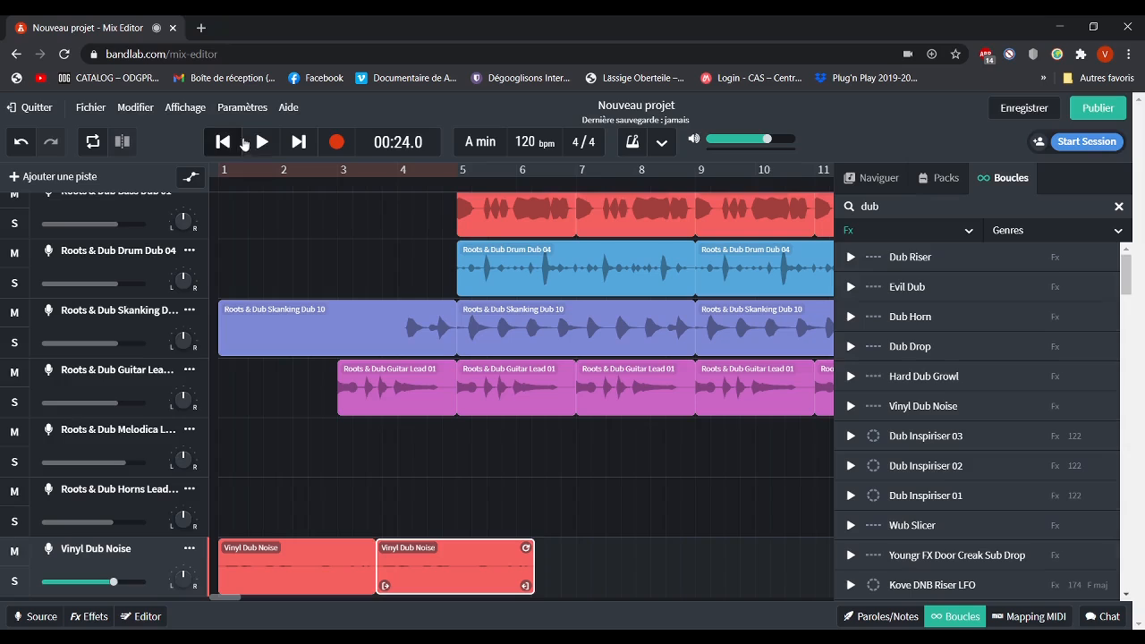
- Play the project from the start past the end of the Vinyl Dub Noise regions and hide the loop library
{"action": "left_click", "coordinate": [223, 143]}
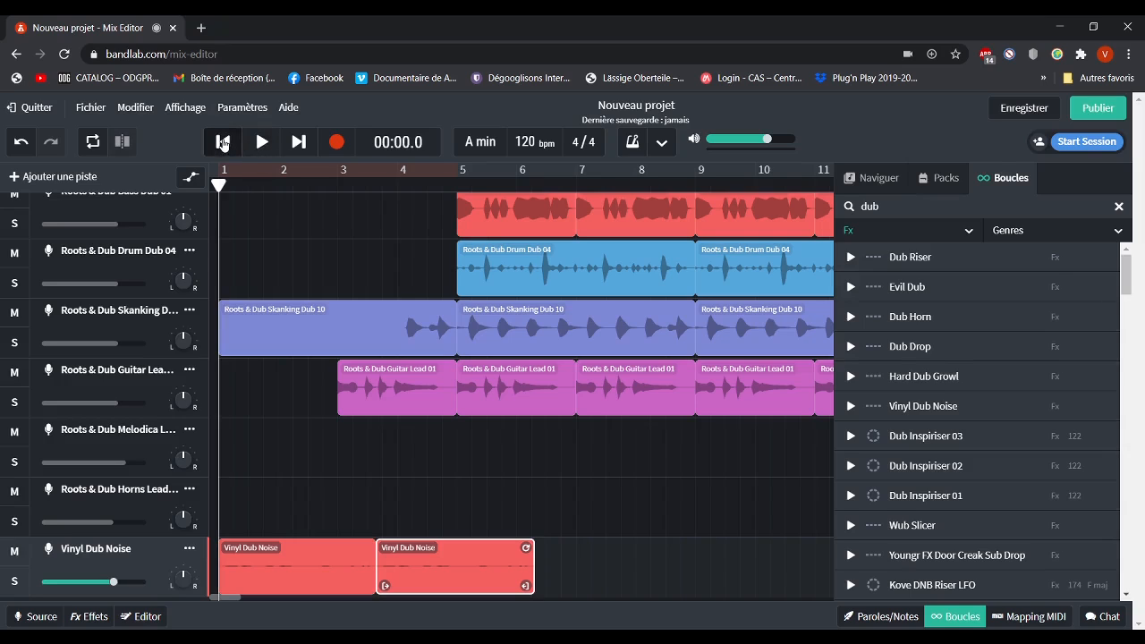
{"action": "left_click", "coordinate": [262, 141]}
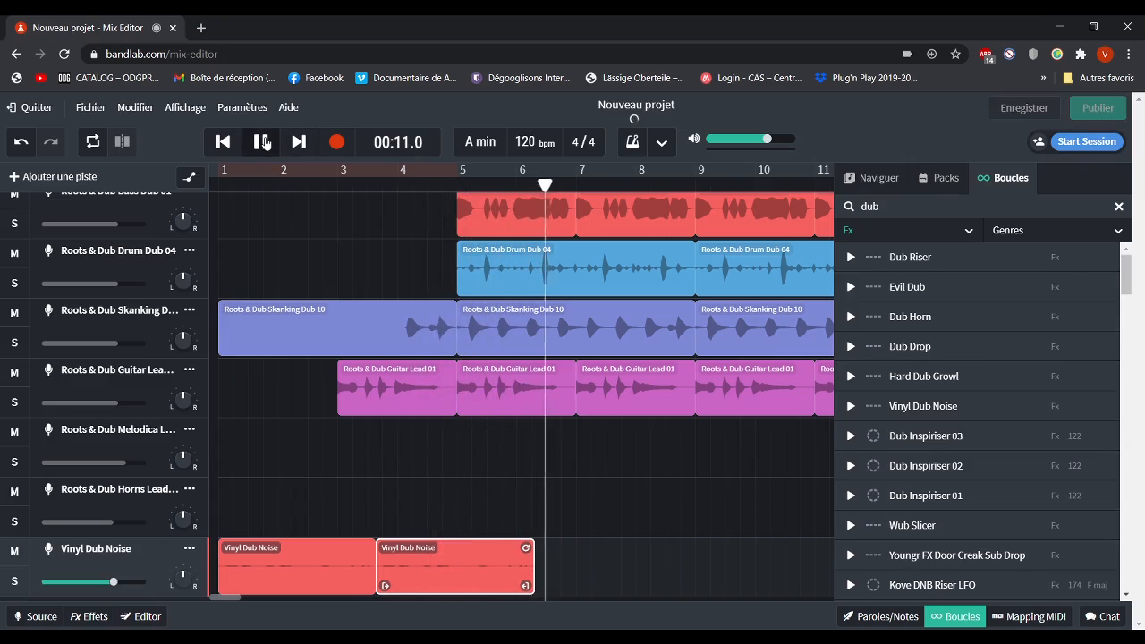
{"action": "left_click", "coordinate": [262, 142]}
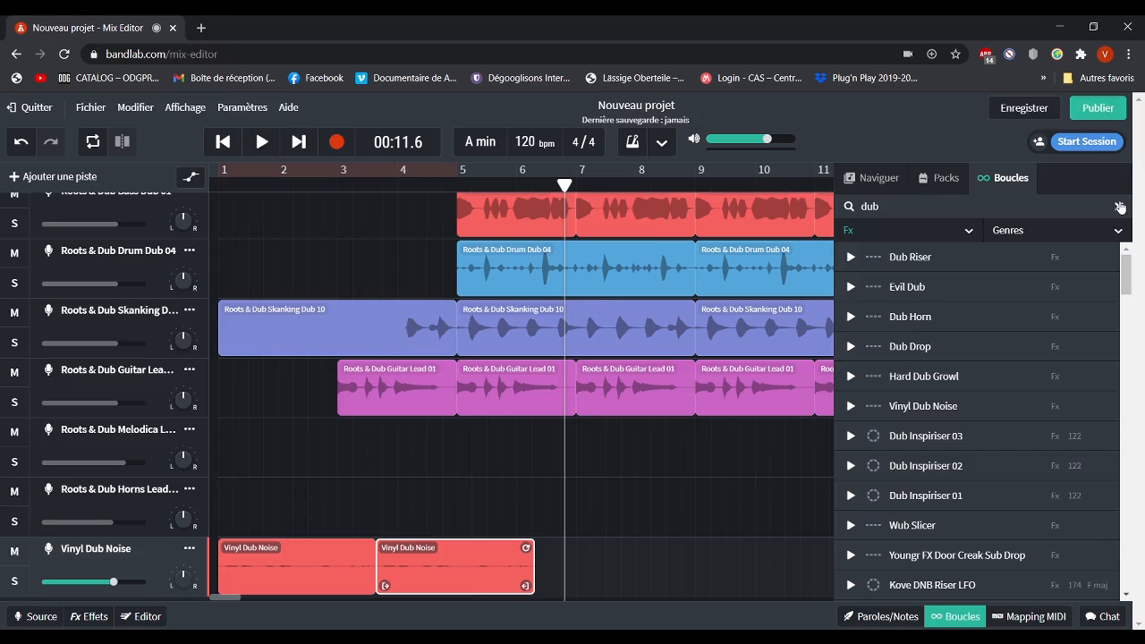
{"action": "left_click", "coordinate": [957, 617]}
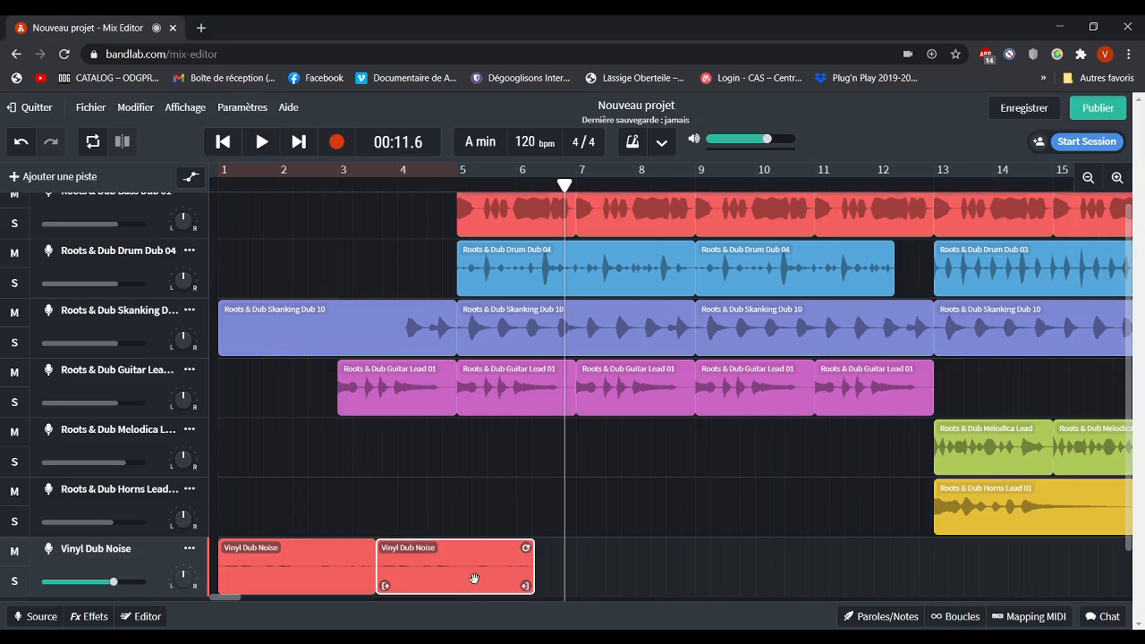
- Examine the arrangement's intro and the section starting at bar 5, including the Skanking Dub 10 and Guitar Lead 01 regions there
{"action": "mouse_move", "coordinate": [236, 597]}
{"action": "left_mouse_down"}
{"action": "mouse_move", "coordinate": [277, 580]}
{"action": "mouse_move", "coordinate": [259, 602]}
{"action": "mouse_move", "coordinate": [230, 605]}
{"action": "left_mouse_up"}
{"action": "left_click", "coordinate": [389, 172]}
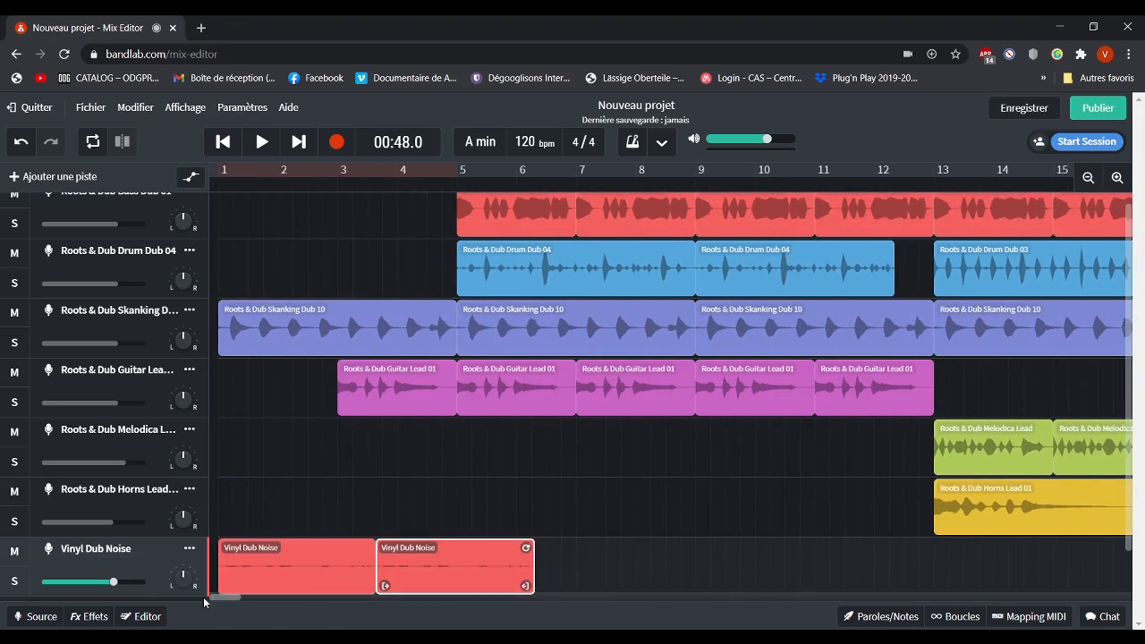
{"action": "left_click_drag", "start_coordinate": [221, 596], "coordinate": [222, 596]}
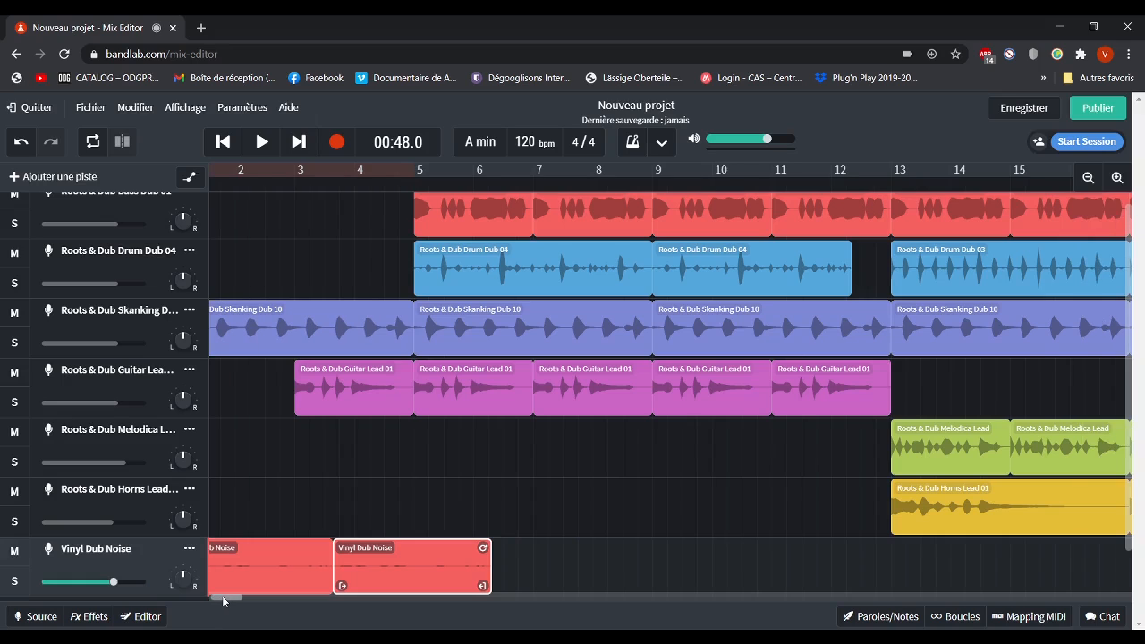
{"action": "scroll", "coordinate": [738, 513], "scroll_direction": "up", "scroll_amount": 1}
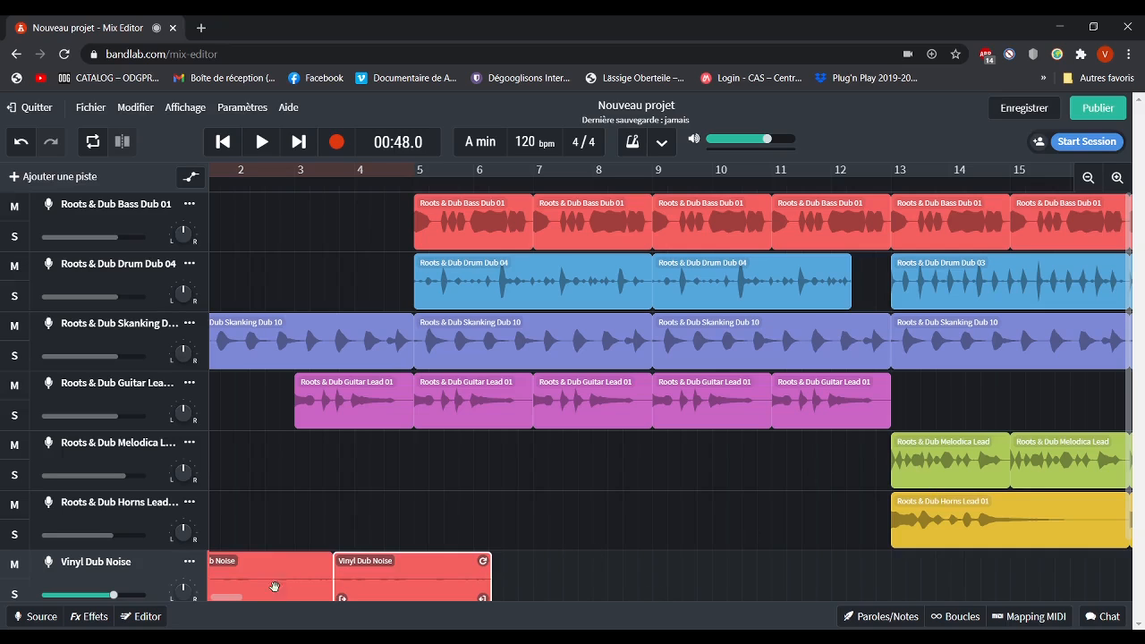
{"action": "left_click_drag", "start_coordinate": [228, 601], "coordinate": [231, 602]}
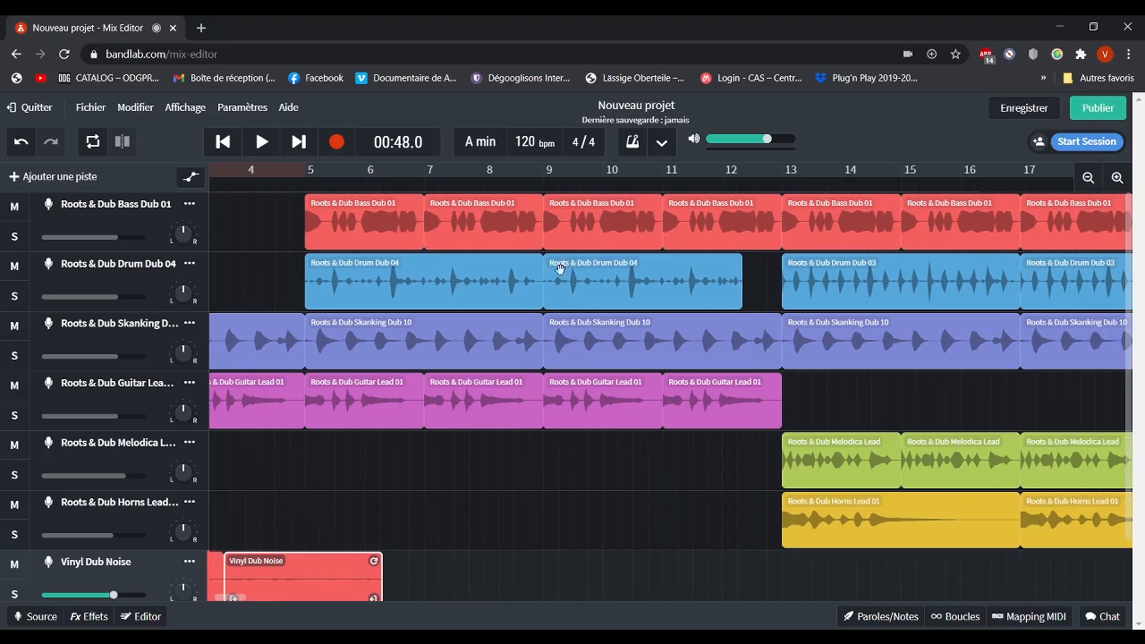
{"action": "left_click", "coordinate": [314, 186]}
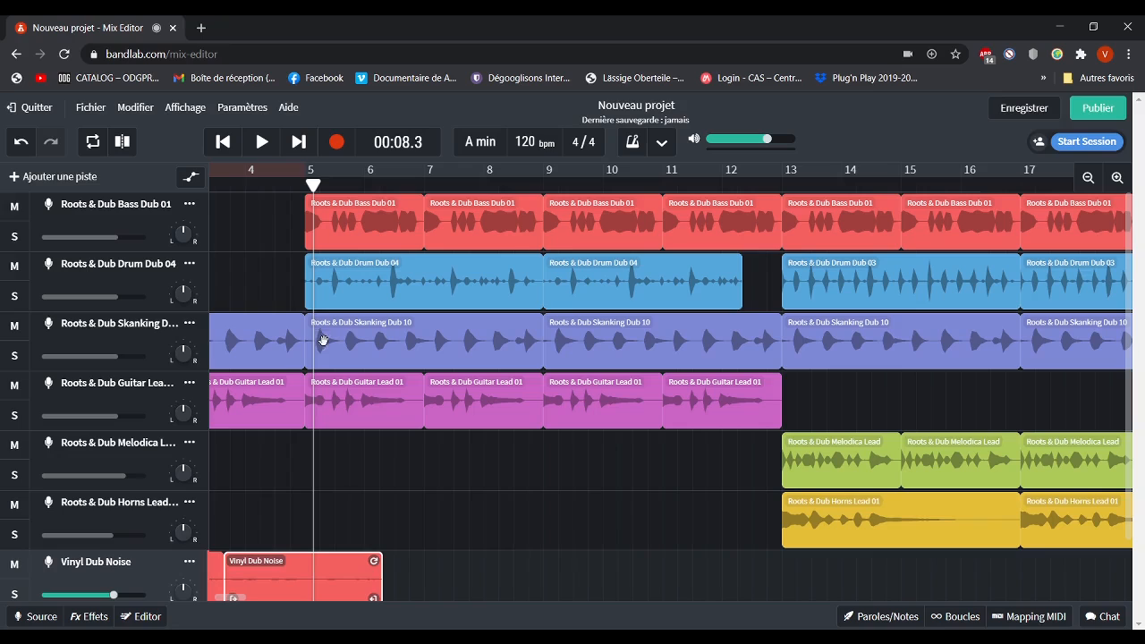
{"action": "left_click", "coordinate": [350, 338]}
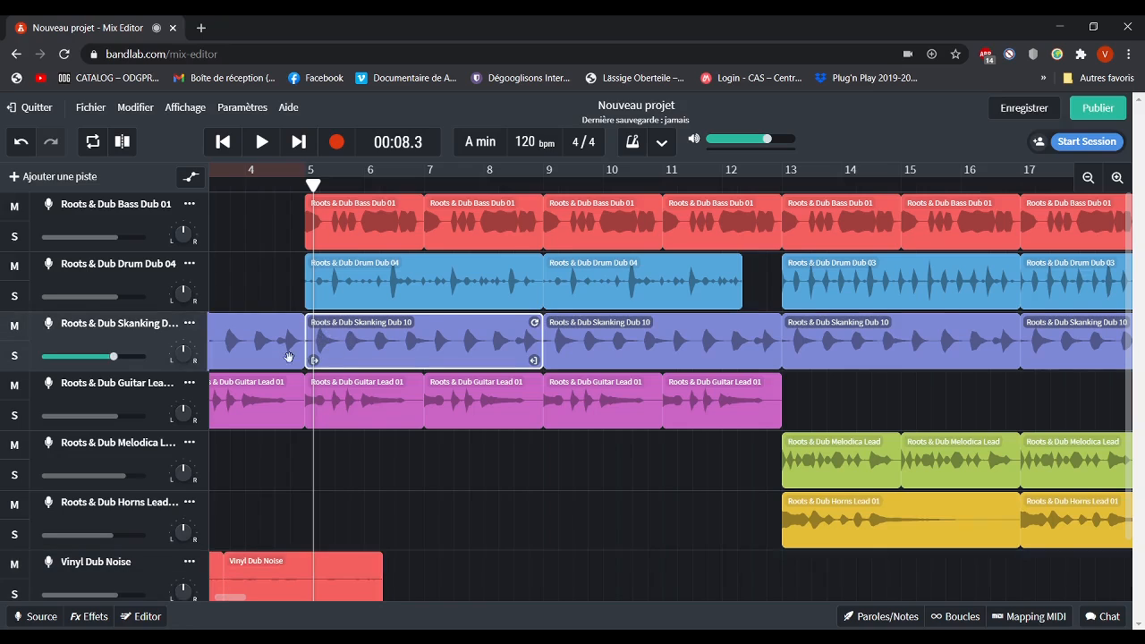
{"action": "left_click", "coordinate": [372, 402]}
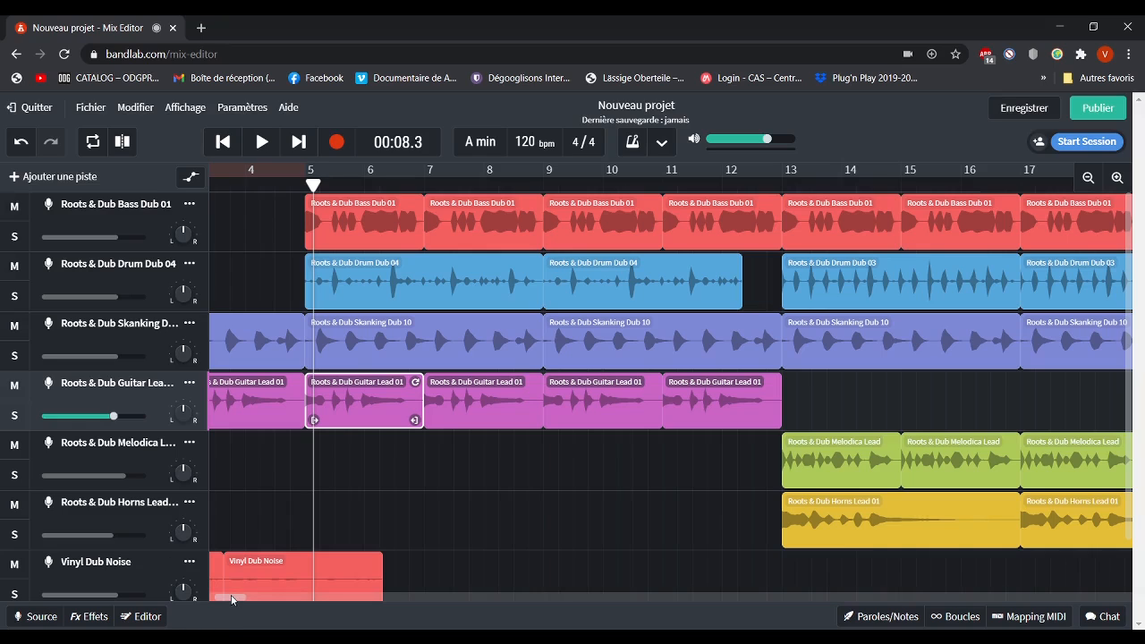
- Examine the section starting at bar 13, where the Melodica Lead and Horns Lead 01 regions begin
{"action": "scroll", "coordinate": [232, 597], "scroll_direction": "right", "scroll_amount": 1}
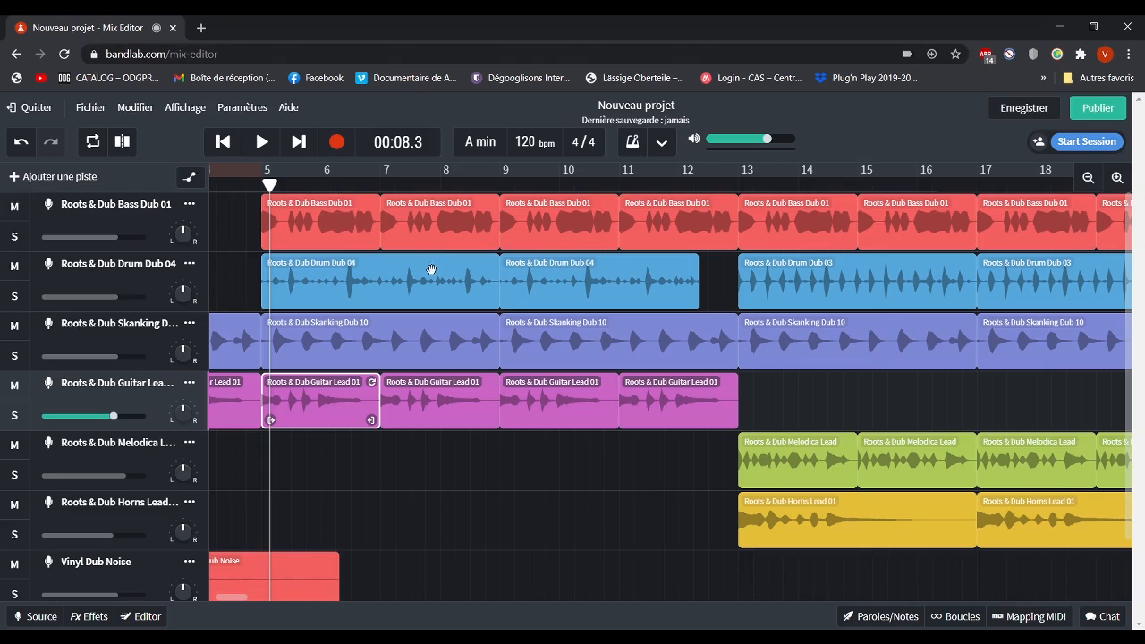
{"action": "scroll", "coordinate": [223, 597], "scroll_direction": "right", "scroll_amount": 7}
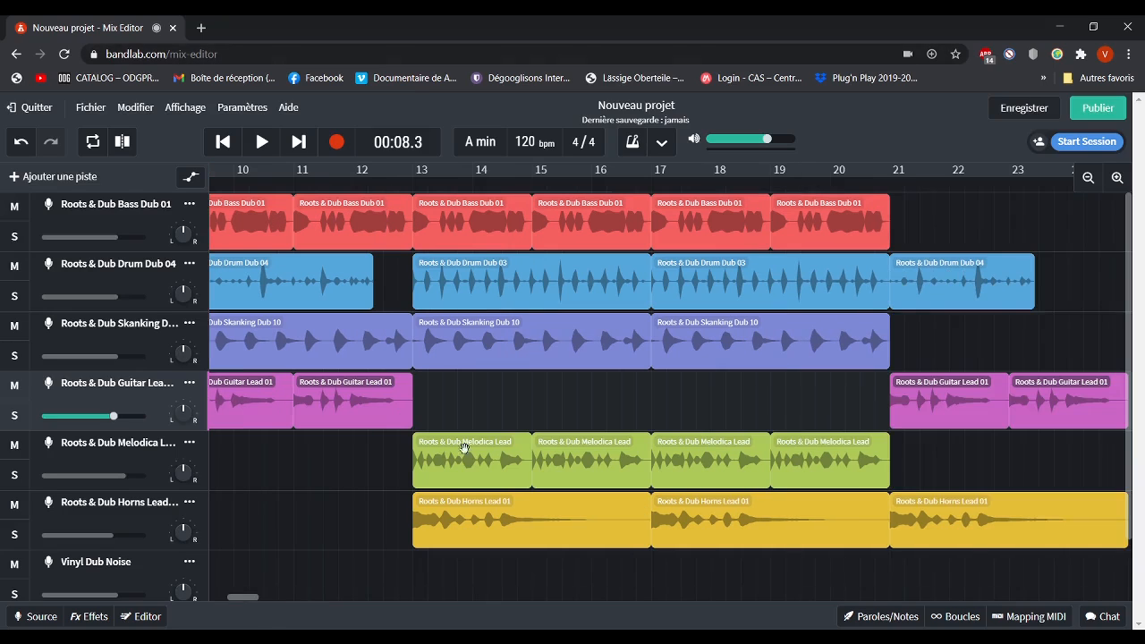
{"action": "left_click", "coordinate": [494, 484]}
{"action": "left_click", "coordinate": [501, 537]}
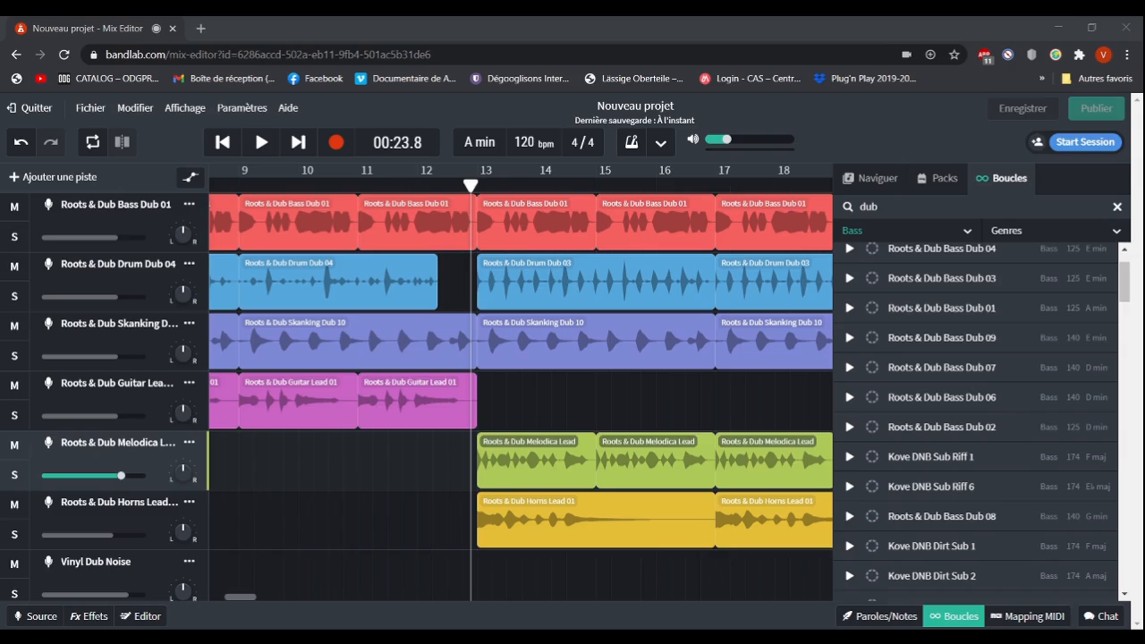
- Look through the available project keys, keeping A minor, and review the keys listed for the dub bass loops
{"action": "left_click", "coordinate": [471, 148]}
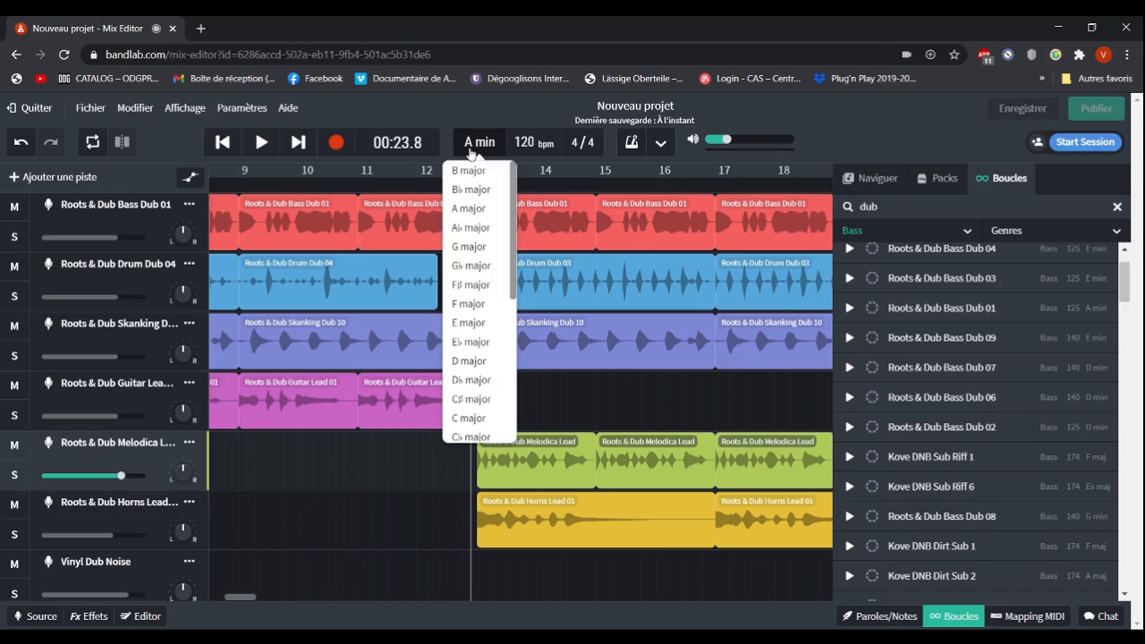
{"action": "scroll", "coordinate": [481, 255], "scroll_direction": "down", "scroll_amount": 1}
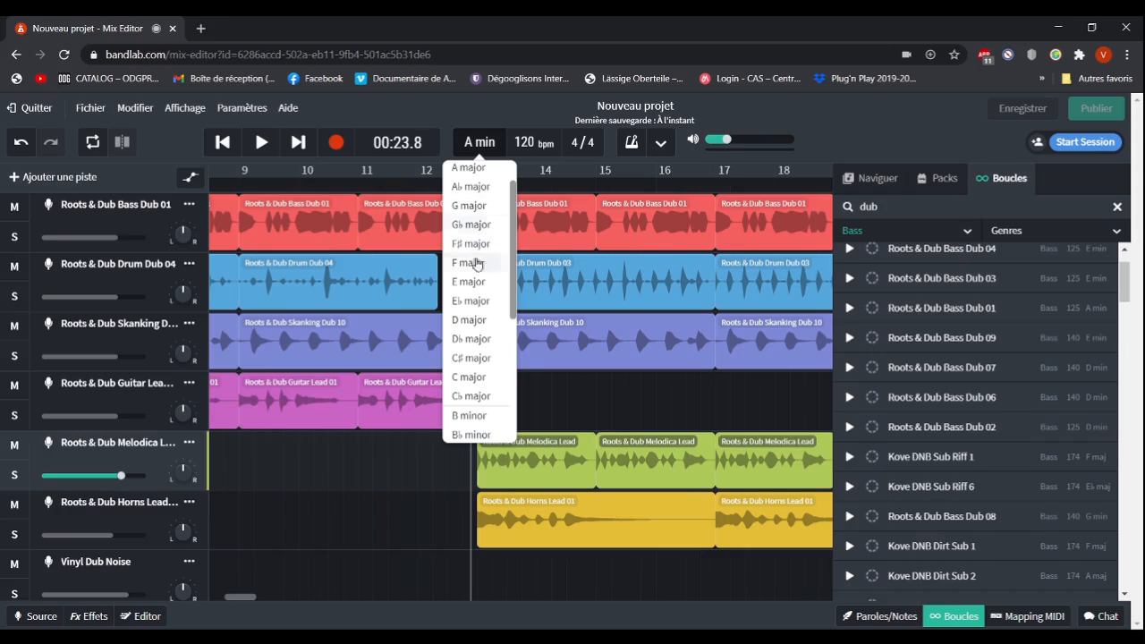
{"action": "scroll", "coordinate": [481, 287], "scroll_direction": "down", "scroll_amount": 2}
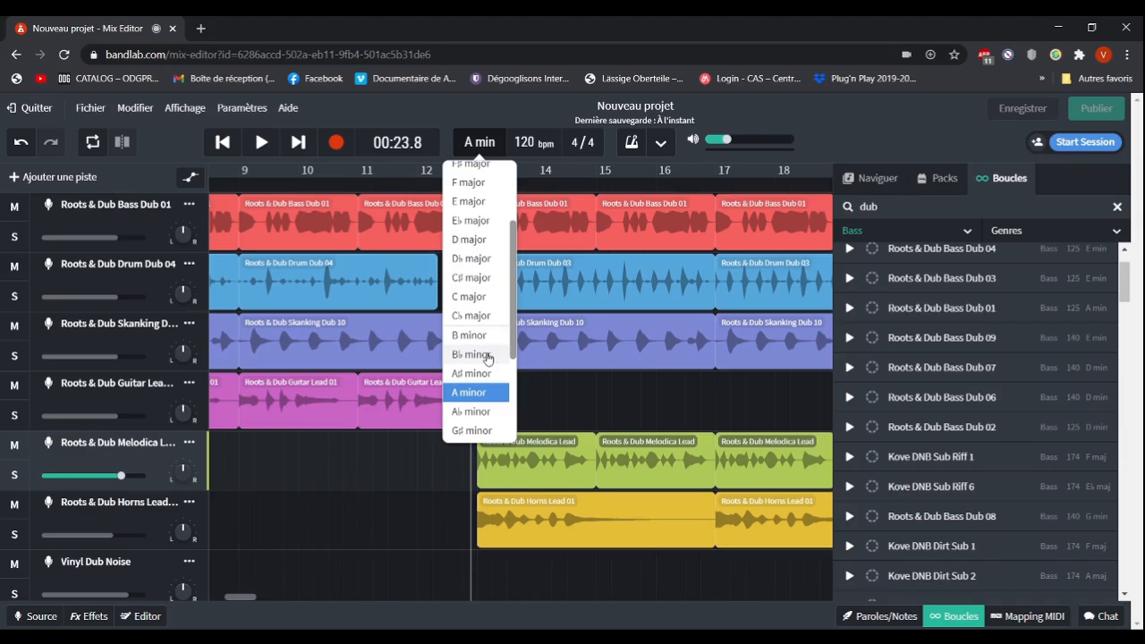
{"action": "left_click", "coordinate": [606, 405]}
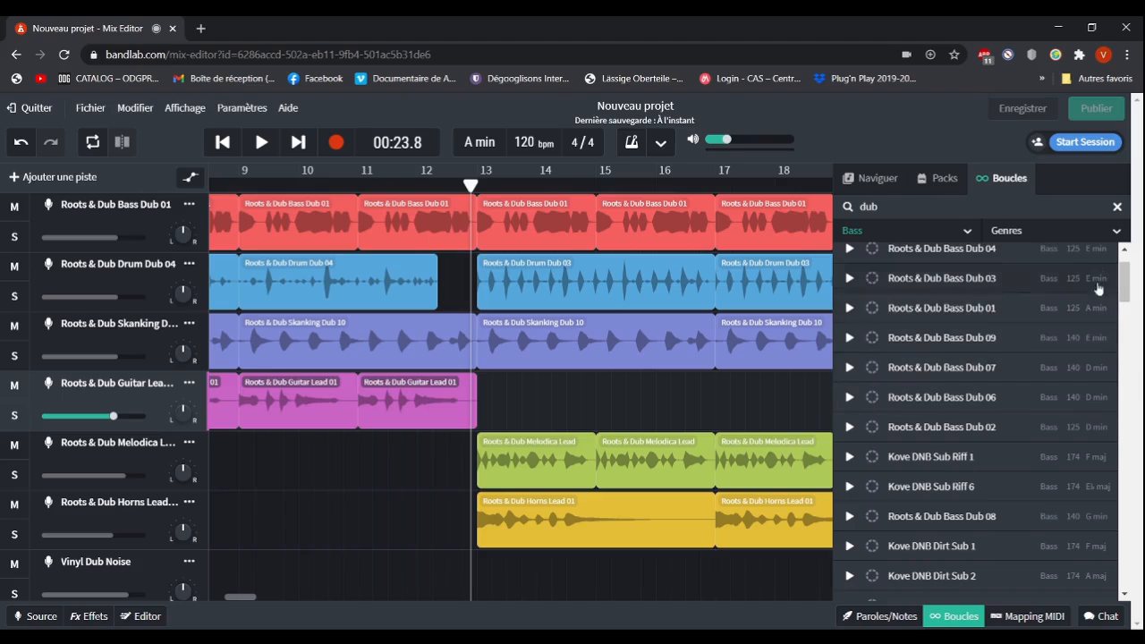
{"action": "scroll", "coordinate": [1105, 376], "scroll_direction": "up", "scroll_amount": 2}
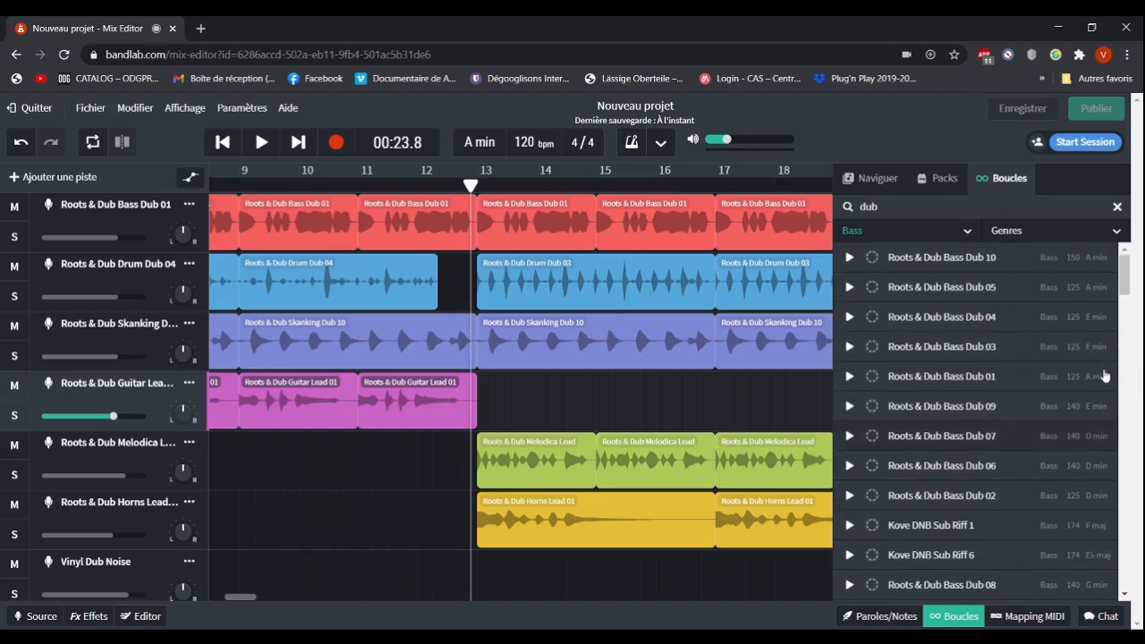